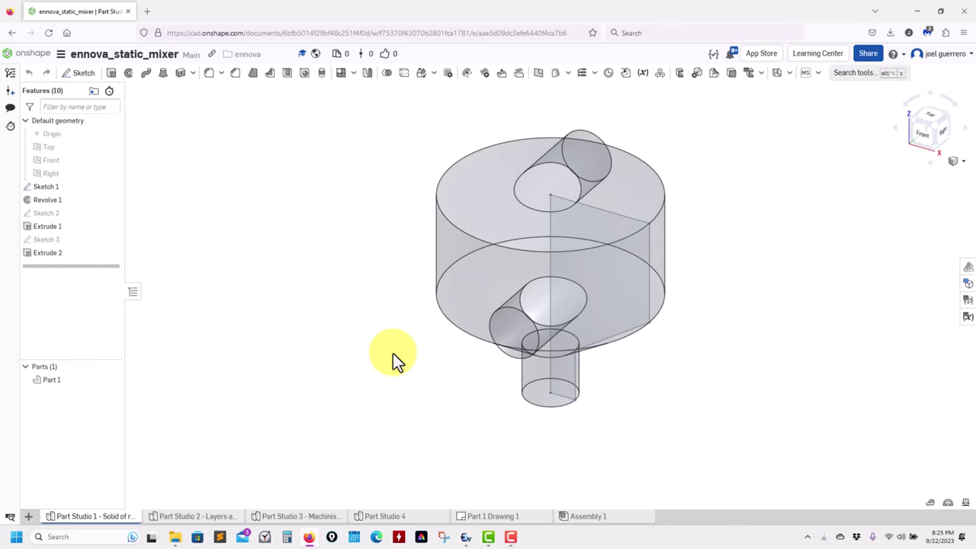
Step: Open solid.x_t from the sample-static_mixer1 folder in Ennova
left_click(465, 536)
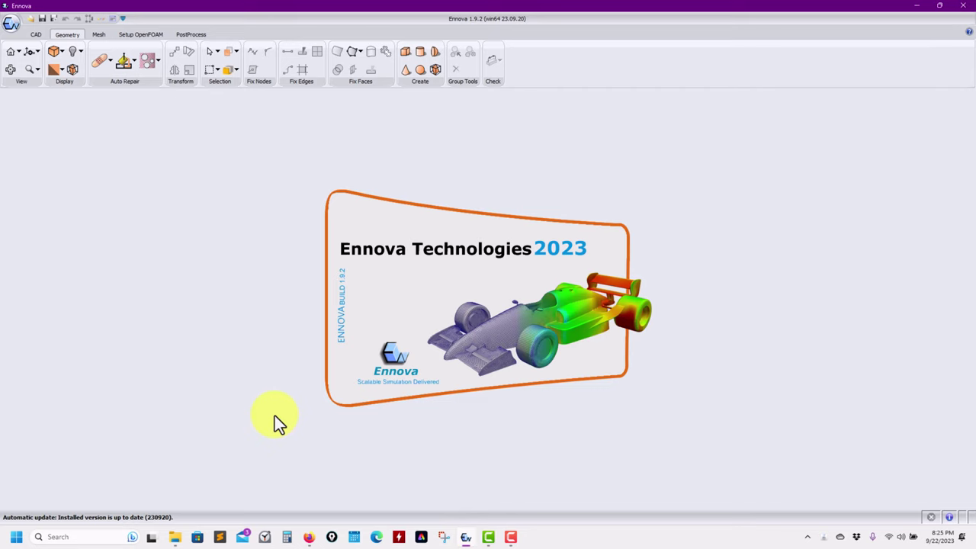
left_click(29, 18)
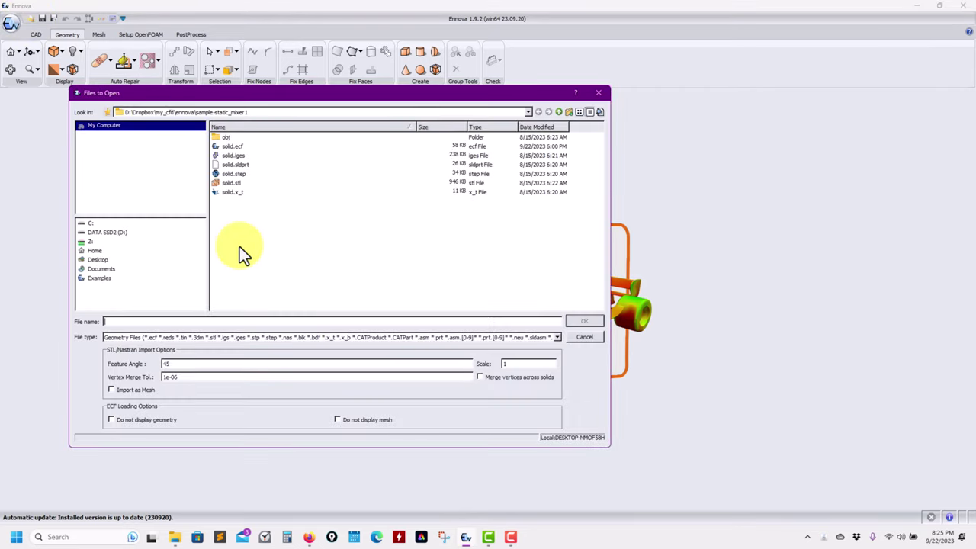
left_click(230, 192)
left_click(588, 321)
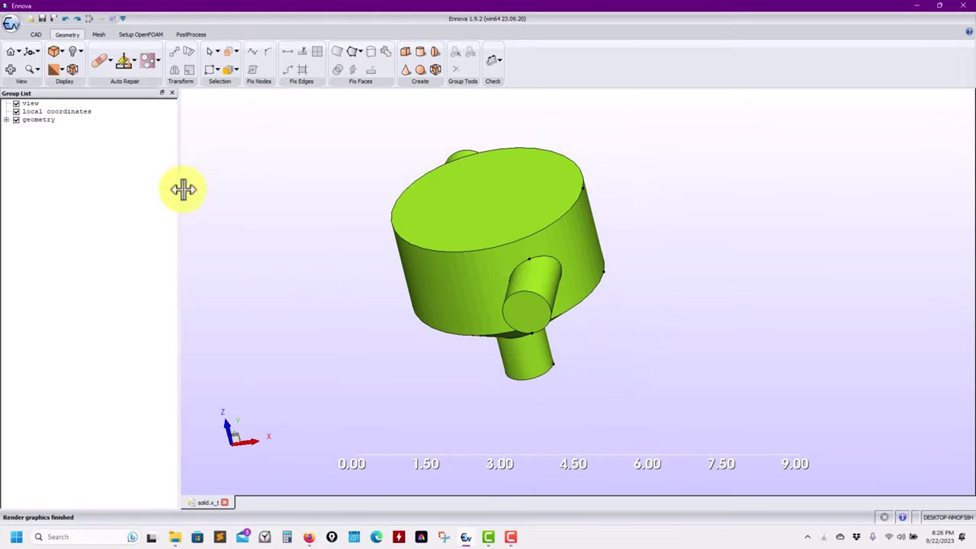
Step: Expand the geometry group and Volume1 to show the solid body, orbiting the mixer to inspect it
left_click(6, 119)
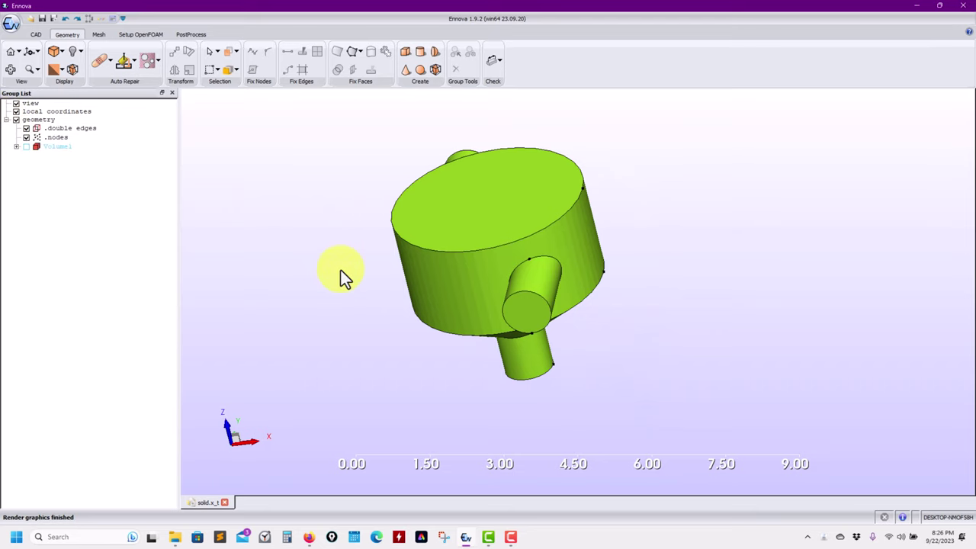
left_click_drag(341, 270, 279, 321)
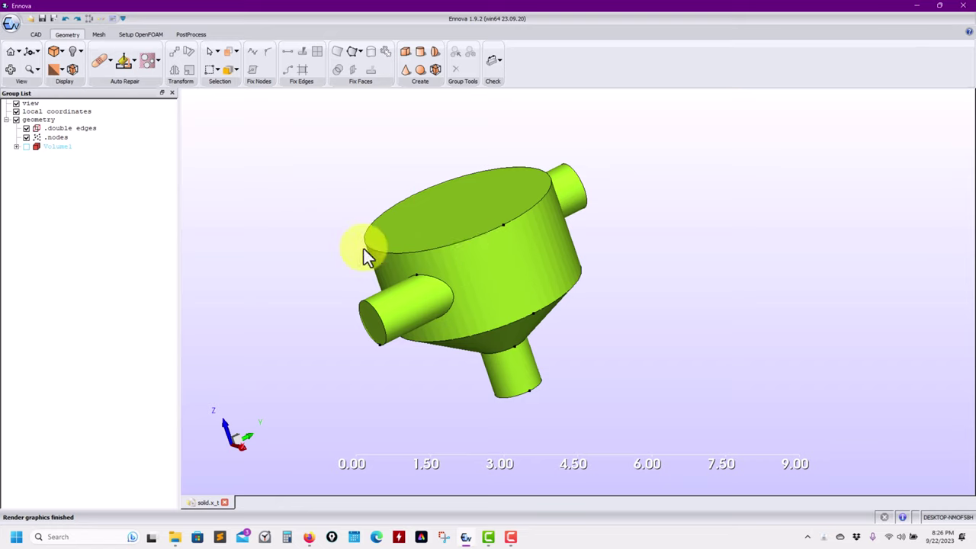
left_click_drag(414, 307, 428, 266)
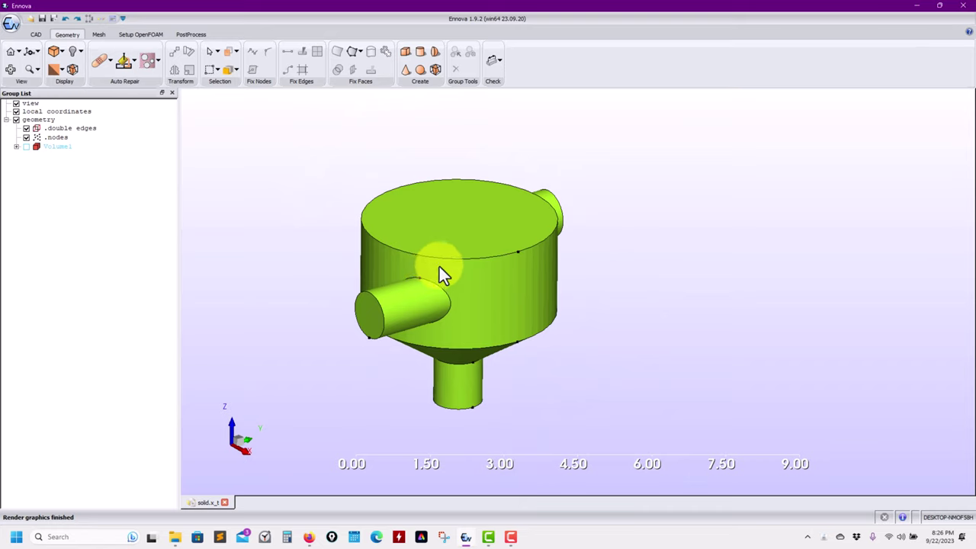
left_click(16, 148)
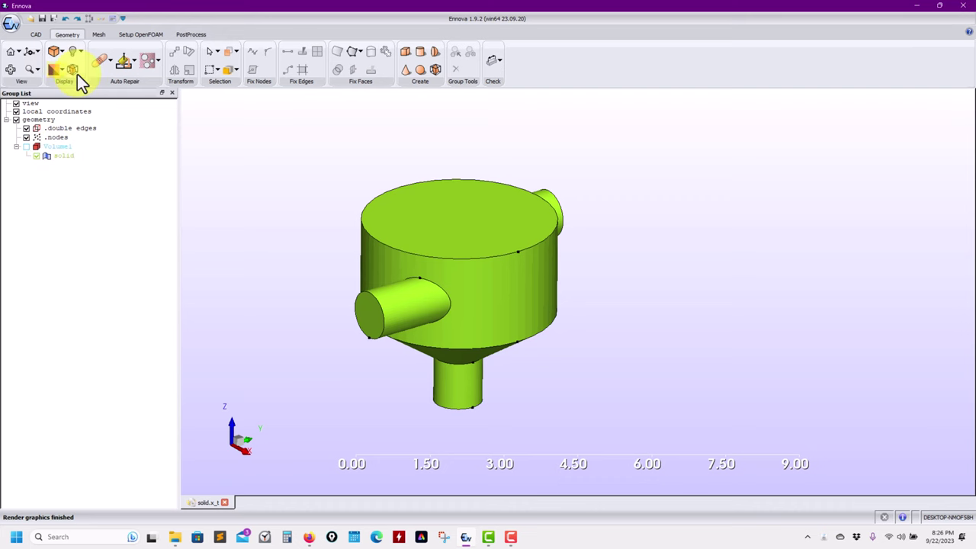
Step: Open solid.stl as a second document and expand its geometry group
left_click(30, 20)
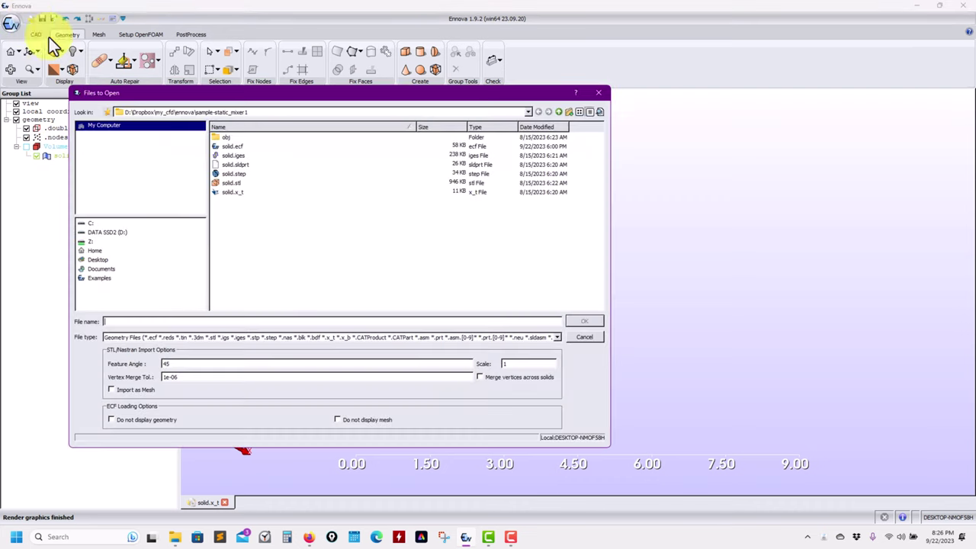
left_click(232, 183)
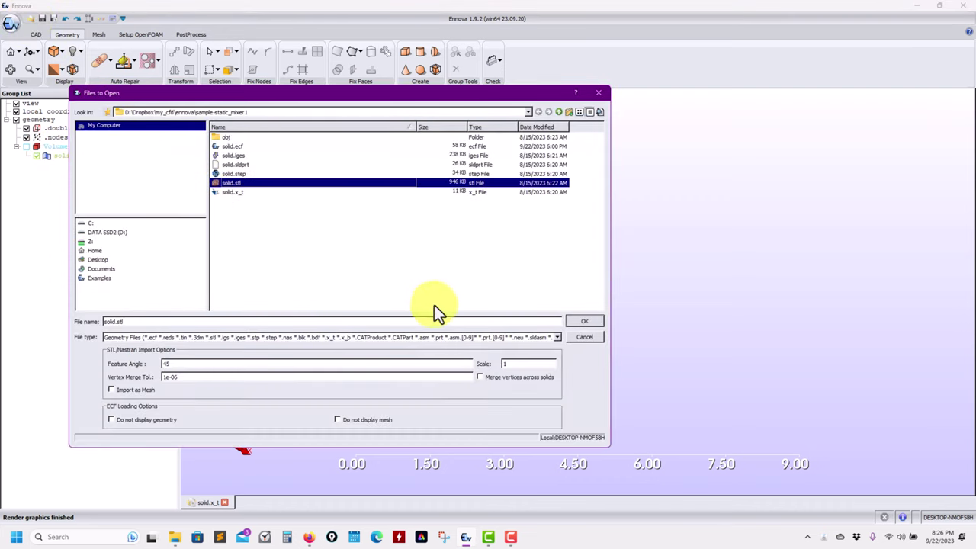
left_click(582, 321)
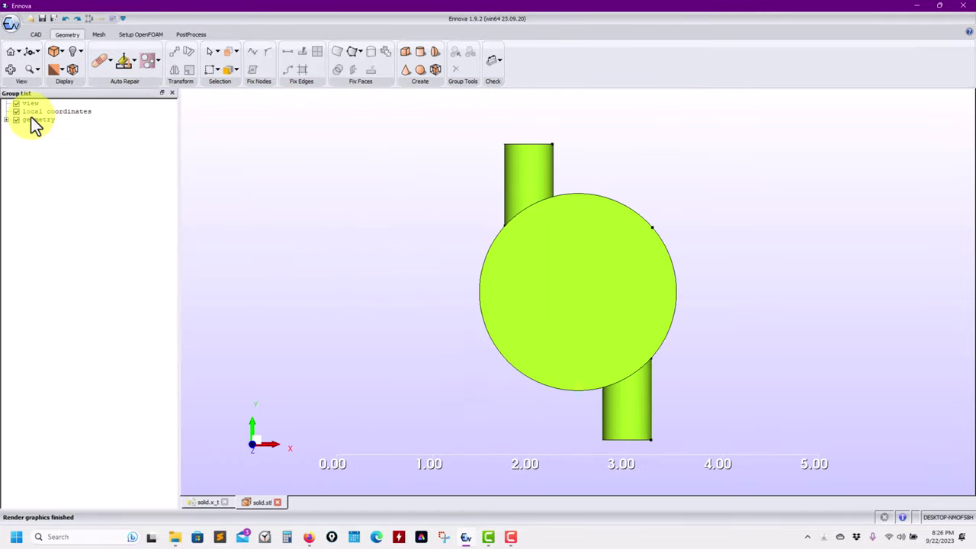
left_click(6, 120)
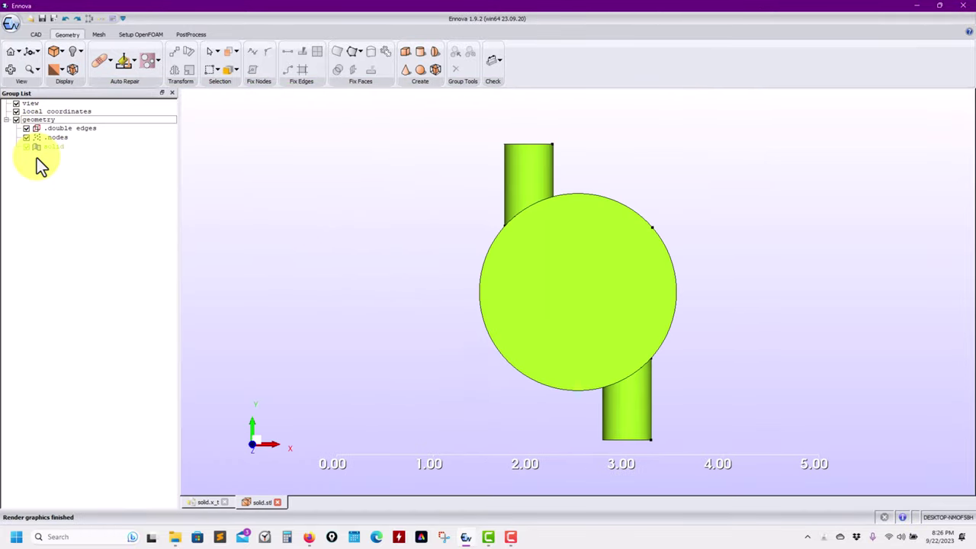
Step: Orbit, pan and zoom the STL mixer to view its top face and side pipe
left_click_drag(320, 274, 332, 223)
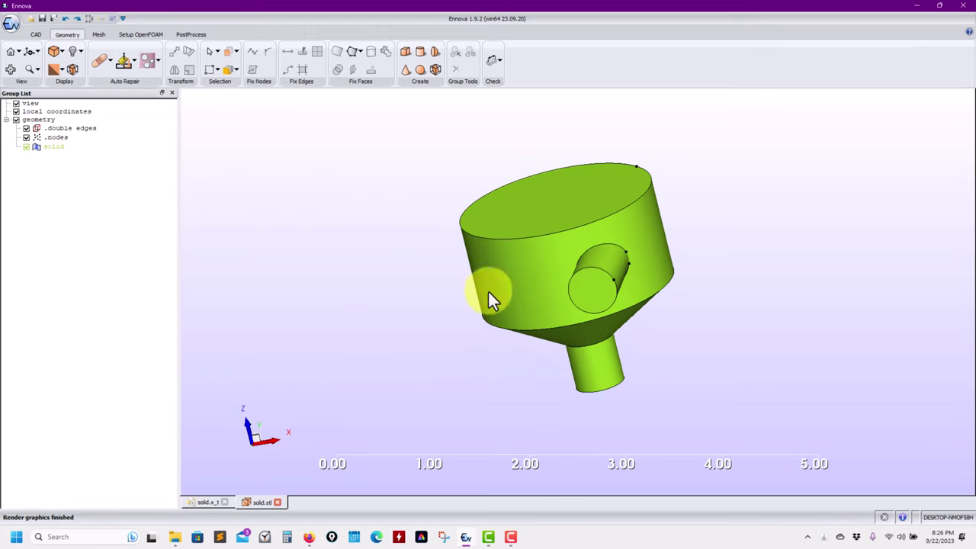
middle_click_drag(488, 297, 407, 306)
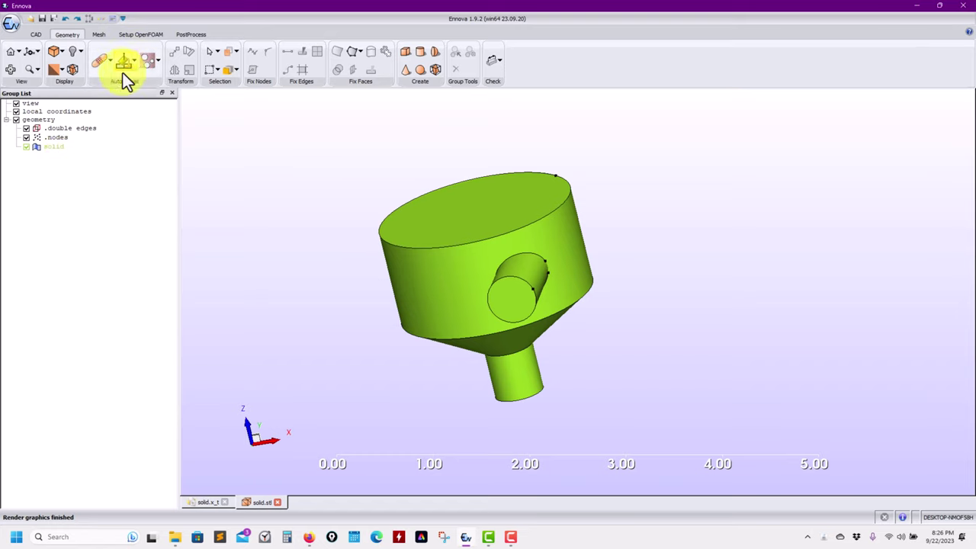
right_click(55, 147)
left_click(22, 185)
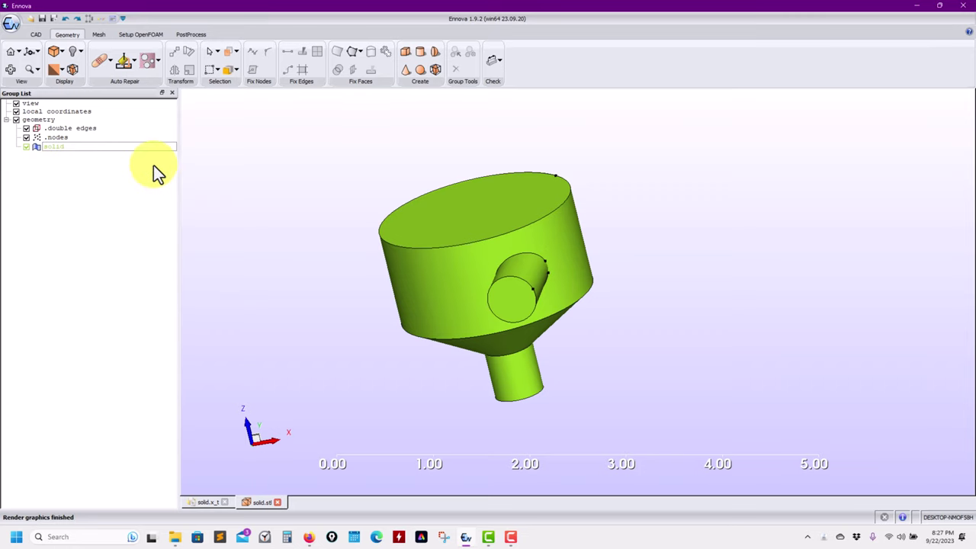
left_click_drag(282, 189, 314, 194)
scroll(314, 197, "up", 5)
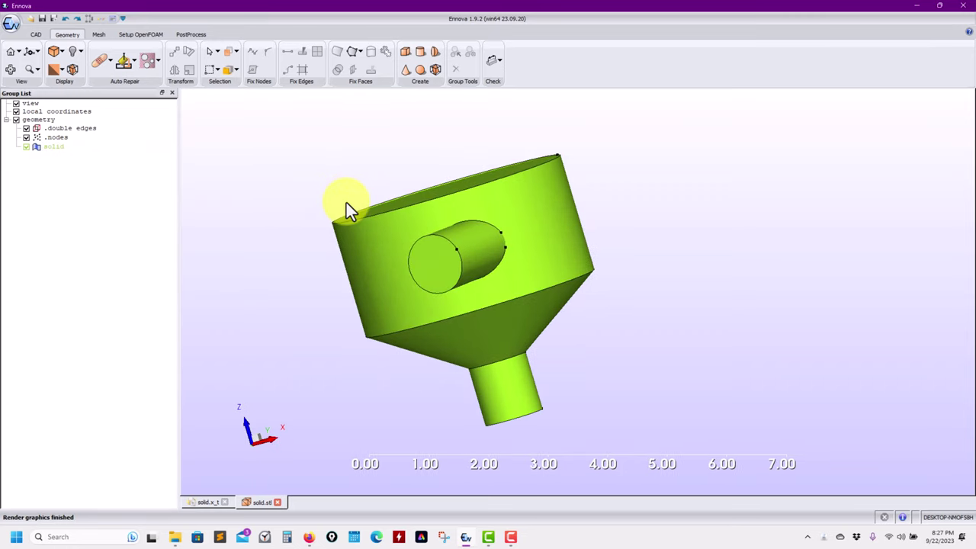
middle_click_drag(348, 209, 435, 255)
left_click_drag(387, 266, 327, 274)
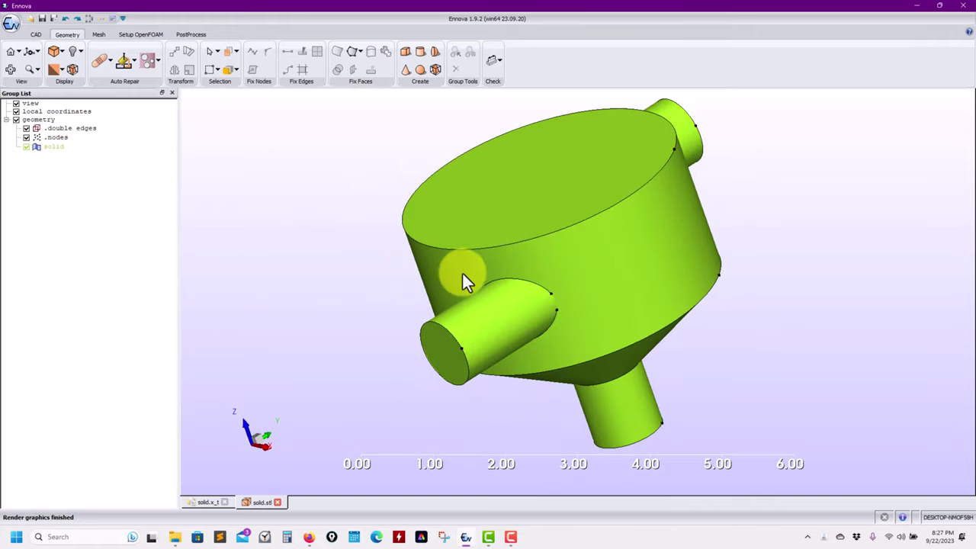
left_click_drag(462, 272, 551, 181)
scroll(516, 266, "up", 3)
scroll(437, 235, "down", 3)
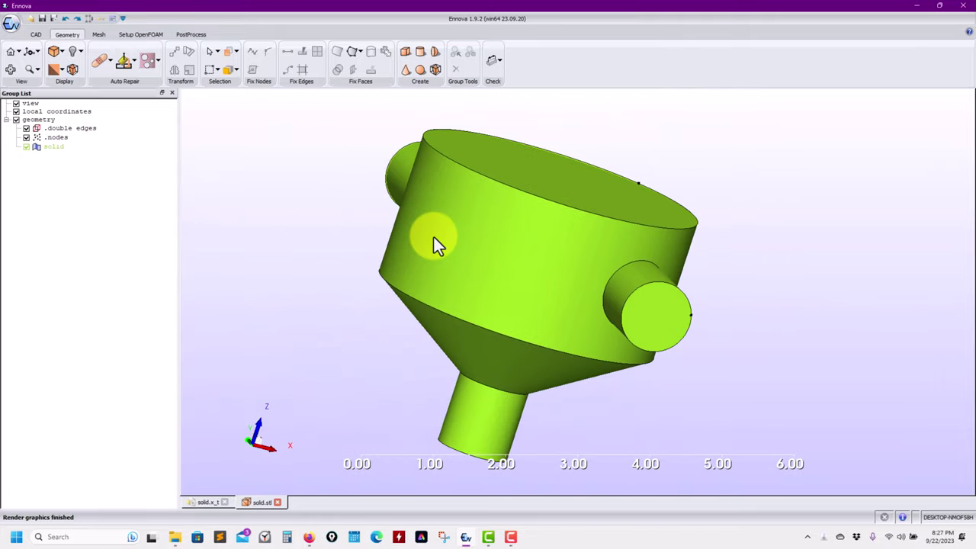
left_click_drag(447, 252, 369, 268)
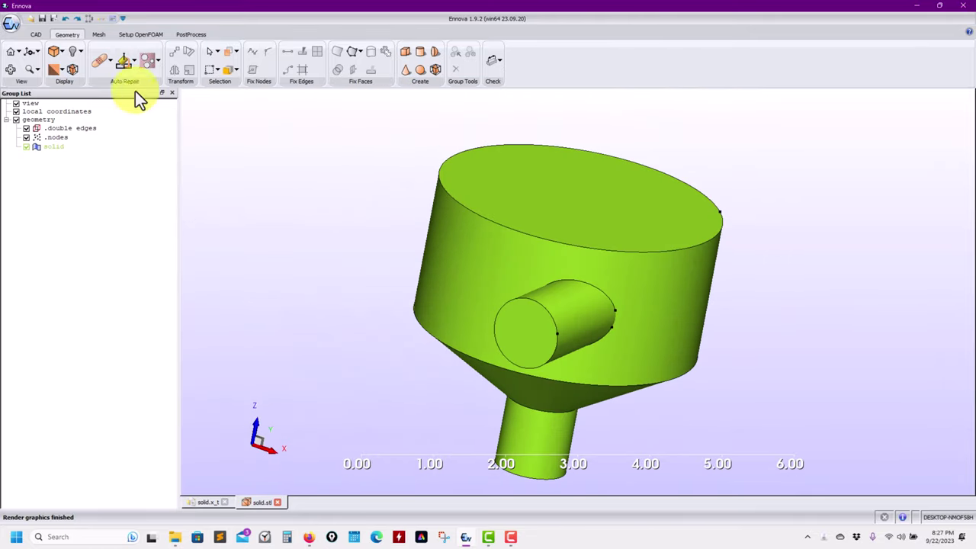
left_click(64, 55)
Step: Turn on the STL's mesh-edge display and rotate the model to view its triangles
left_click(73, 88)
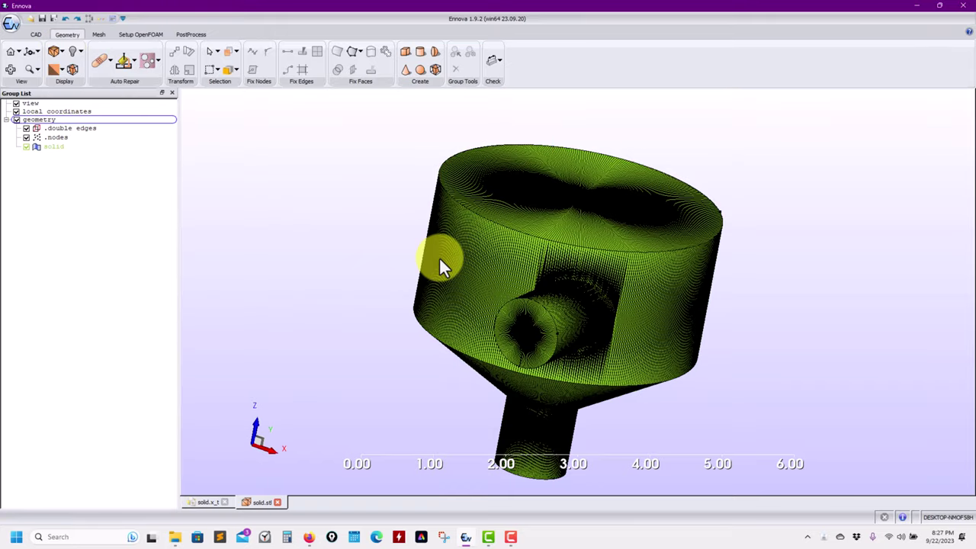
left_click_drag(459, 277, 585, 298)
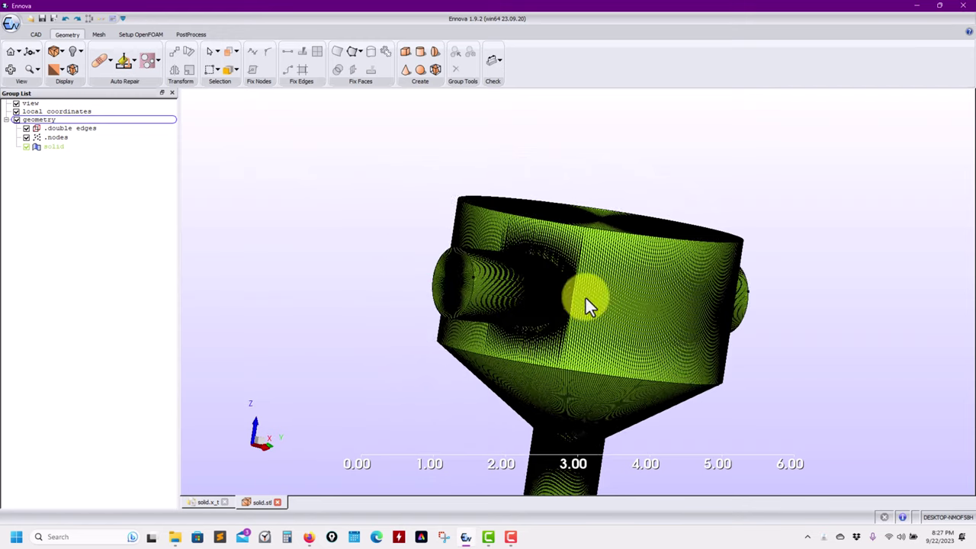
scroll(586, 298, "up", 4)
scroll(575, 333, "up", 2)
scroll(573, 348, "down", 4)
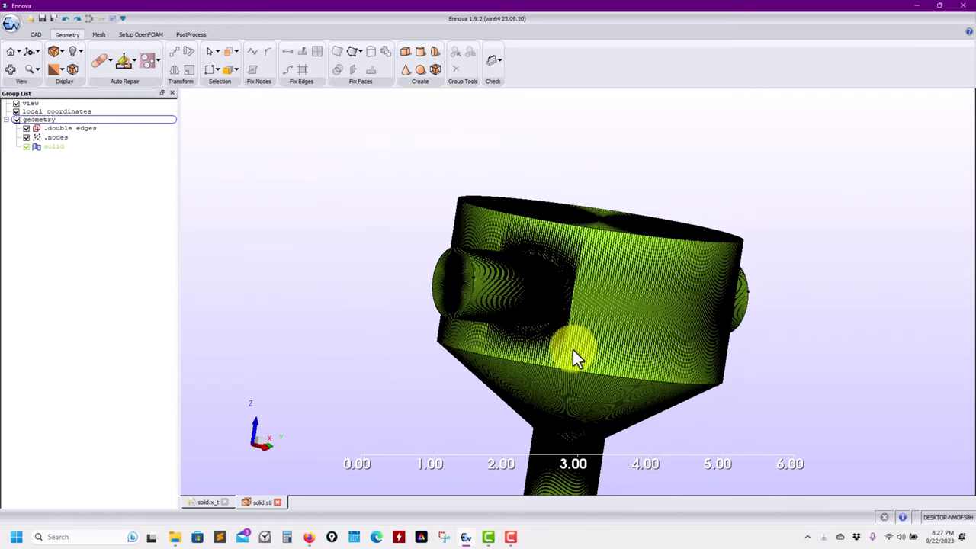
left_click_drag(572, 348, 597, 359)
left_click_drag(574, 313, 592, 326)
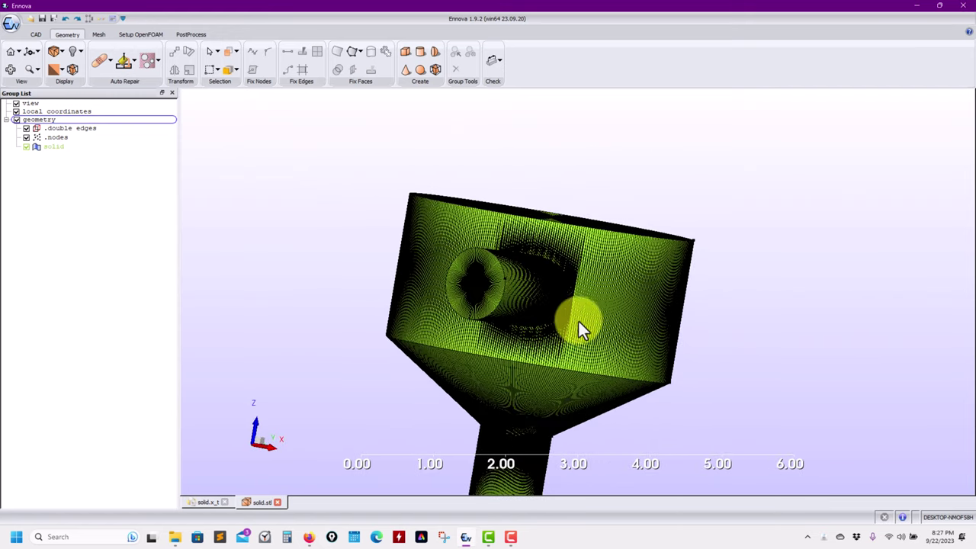
Step: Zoom and rotate to a front view of the whole hopper to examine tessellation density
left_click_drag(575, 283, 577, 308)
scroll(556, 235, "up", 6)
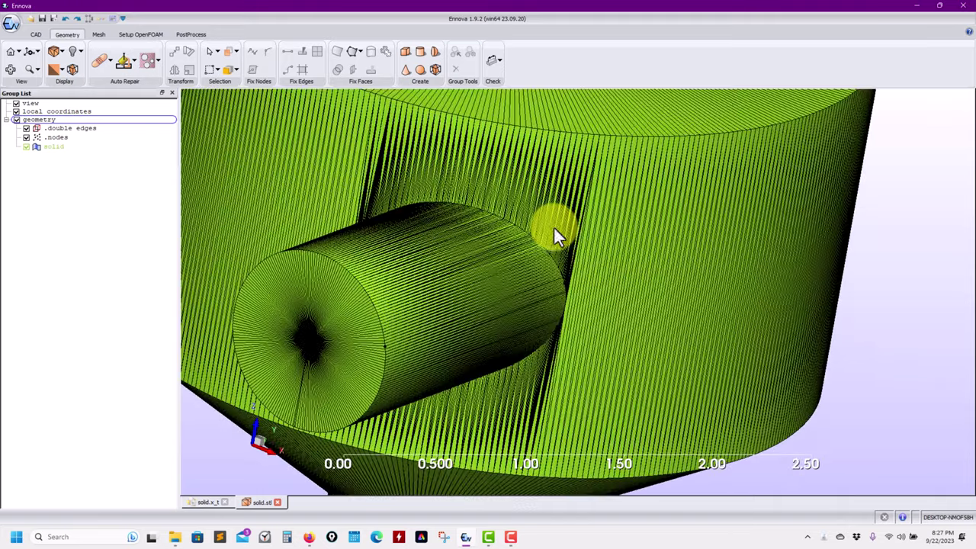
scroll(552, 185, "up", 2)
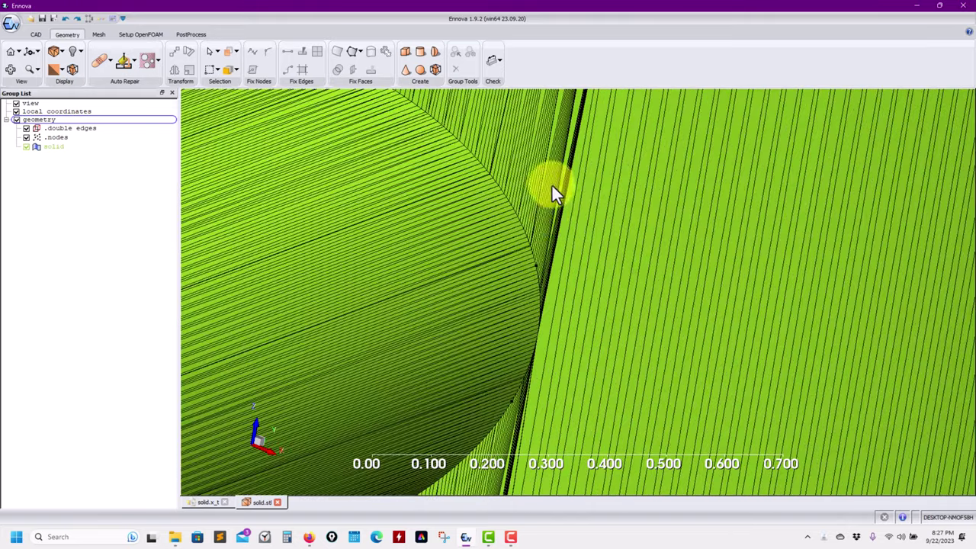
scroll(565, 215, "down", 6)
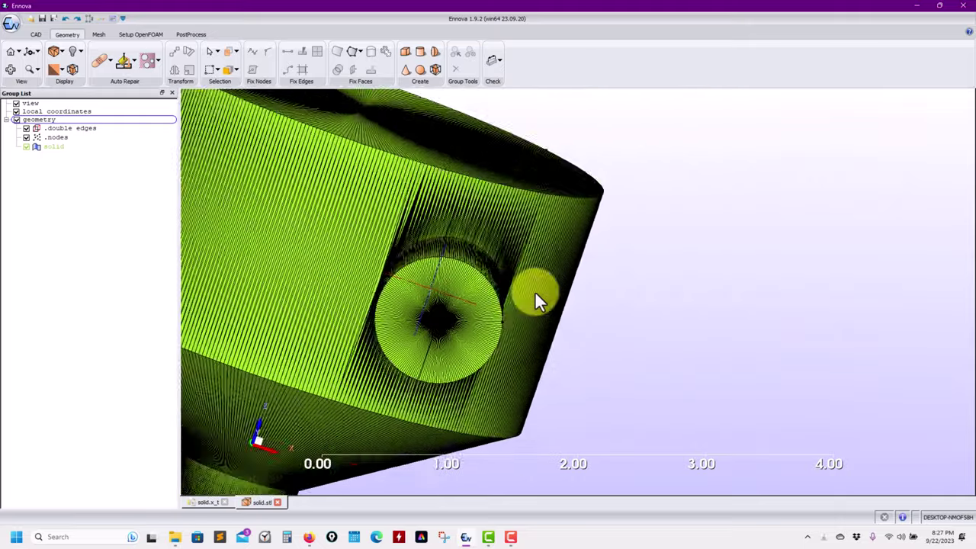
left_click_drag(536, 300, 614, 327)
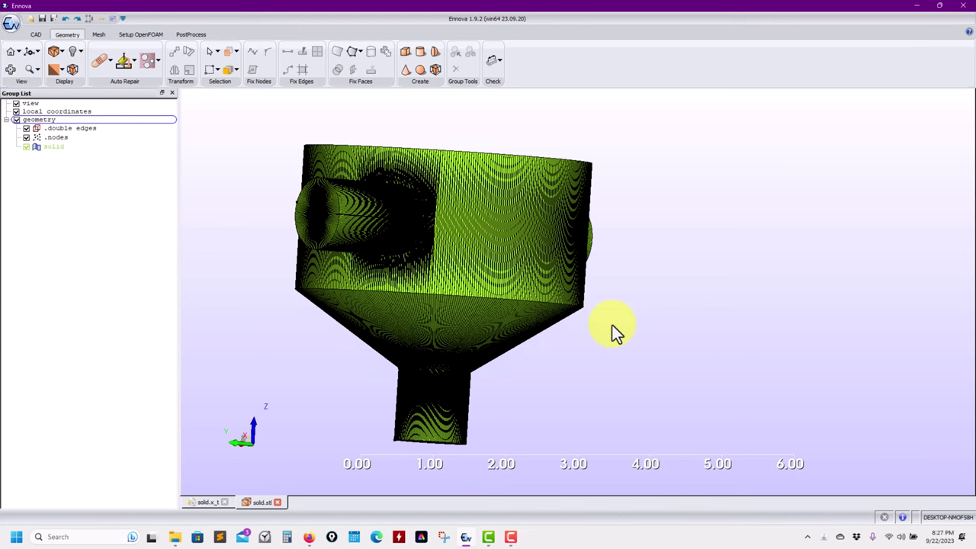
scroll(446, 294, "up", 5)
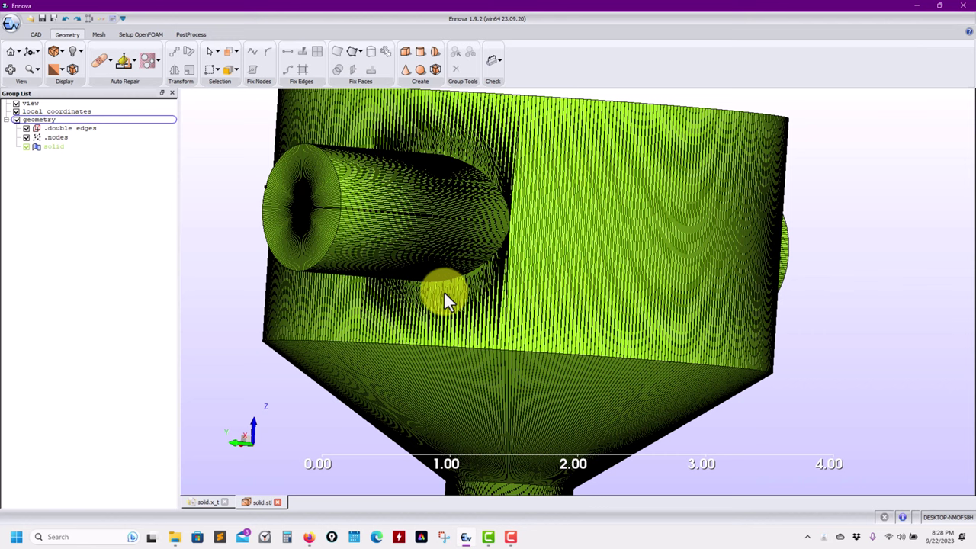
scroll(413, 288, "down", 5)
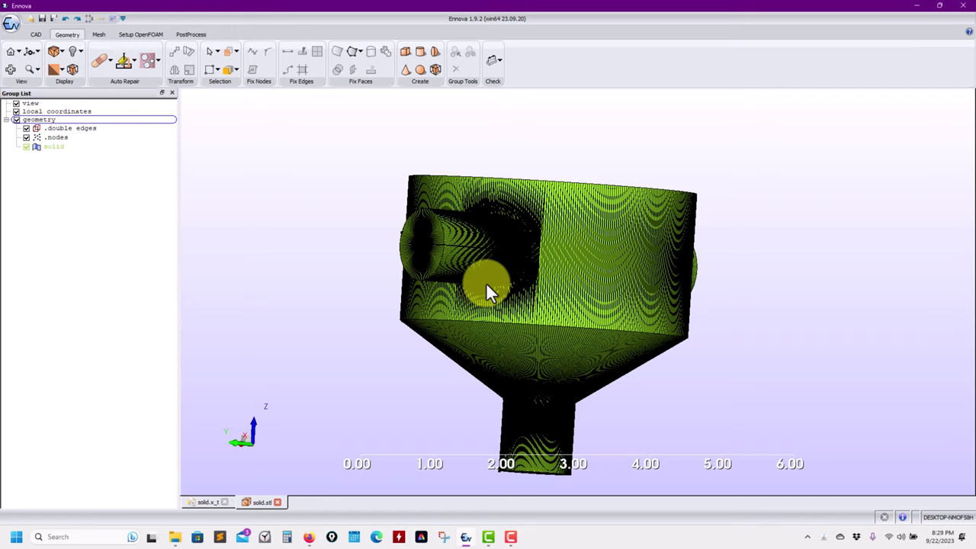
left_click(64, 50)
left_click(80, 77)
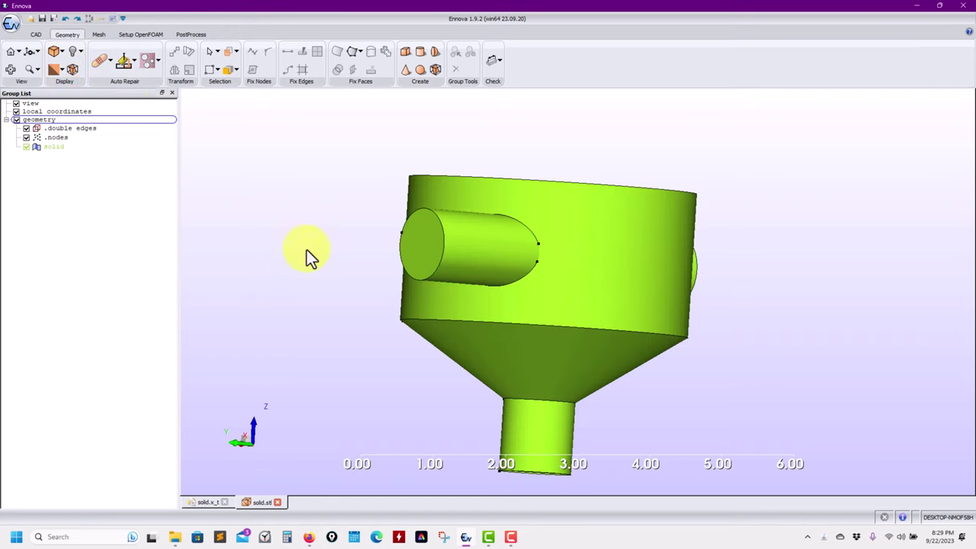
left_click_drag(397, 268, 407, 289)
scroll(475, 294, "up", 2)
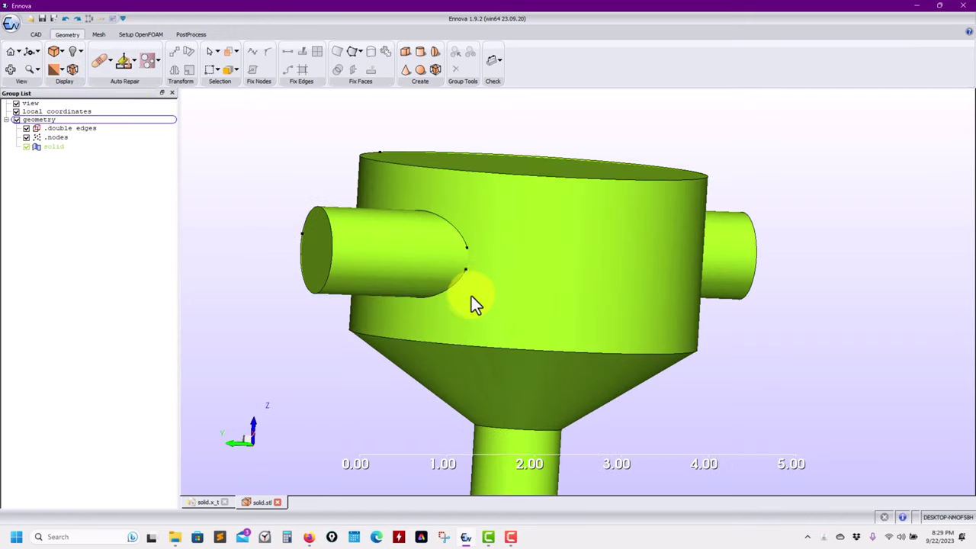
scroll(471, 299, "up", 1)
left_click_drag(446, 242, 512, 280)
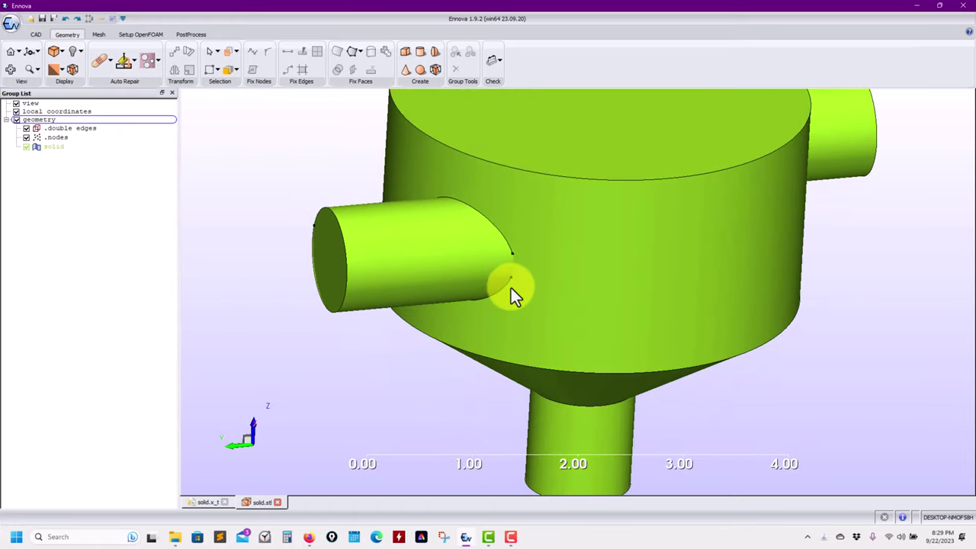
middle_click_drag(511, 294, 609, 304)
scroll(612, 320, "up", 5)
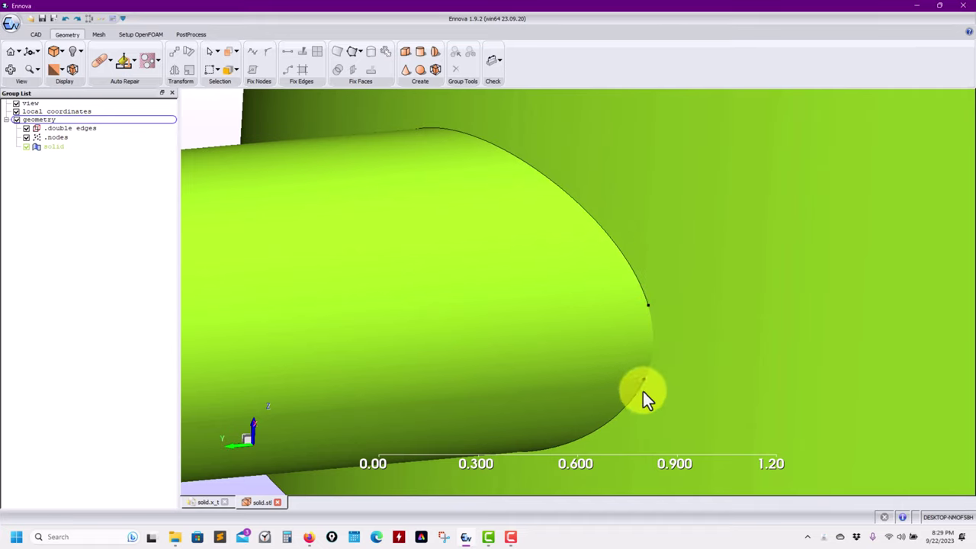
Step: Create feature edges on the STL solid with a 30° sharp edge angle
left_click(53, 147)
right_click(55, 148)
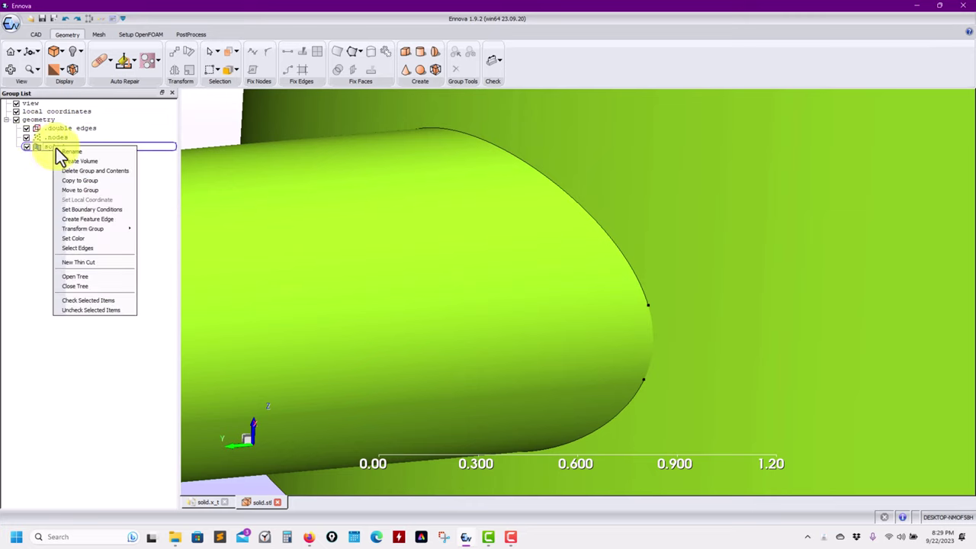
left_click(105, 220)
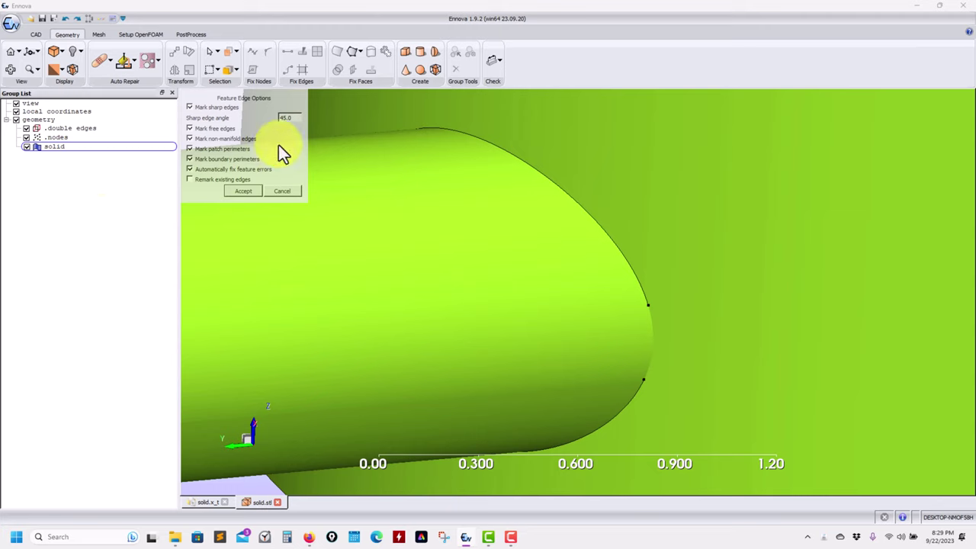
double_click(290, 117)
type("30")
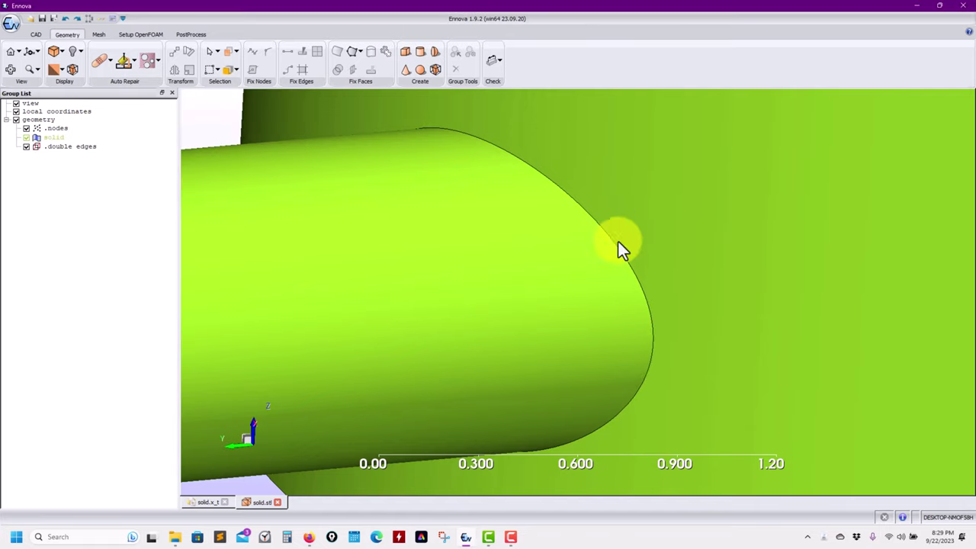
Step: Rotate the STL part to a side view, then switch to the solid.x_t document
left_click_drag(654, 335, 559, 316)
left_click_drag(440, 273, 606, 350)
left_click_drag(426, 326, 497, 321)
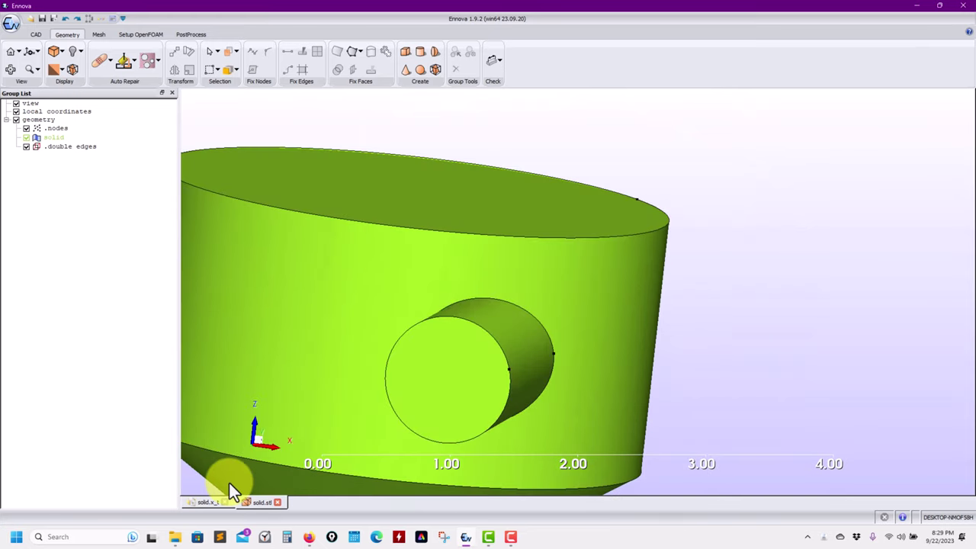
left_click(205, 503)
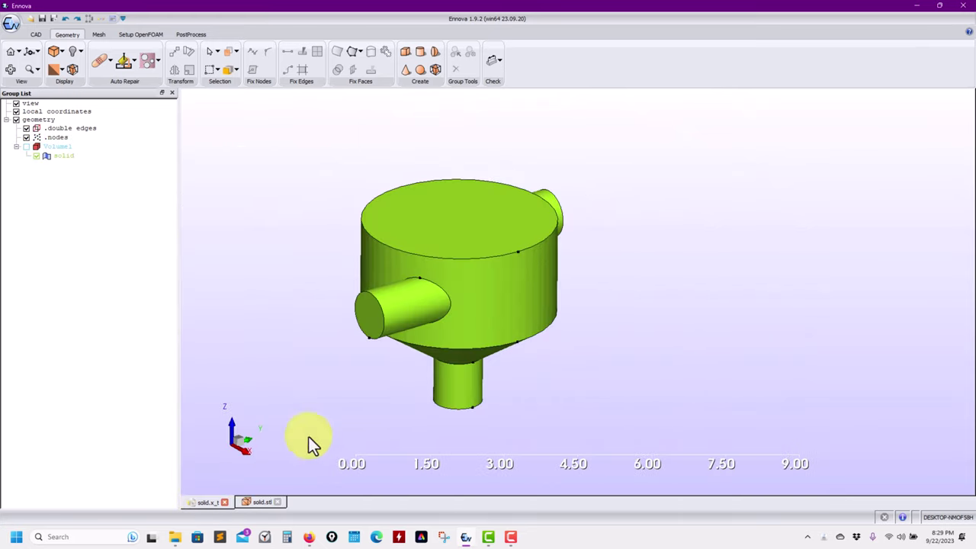
Step: Orbit the x_t mixer and pick the side inlet's end face, leaving its actions unused
left_click_drag(309, 437, 469, 366)
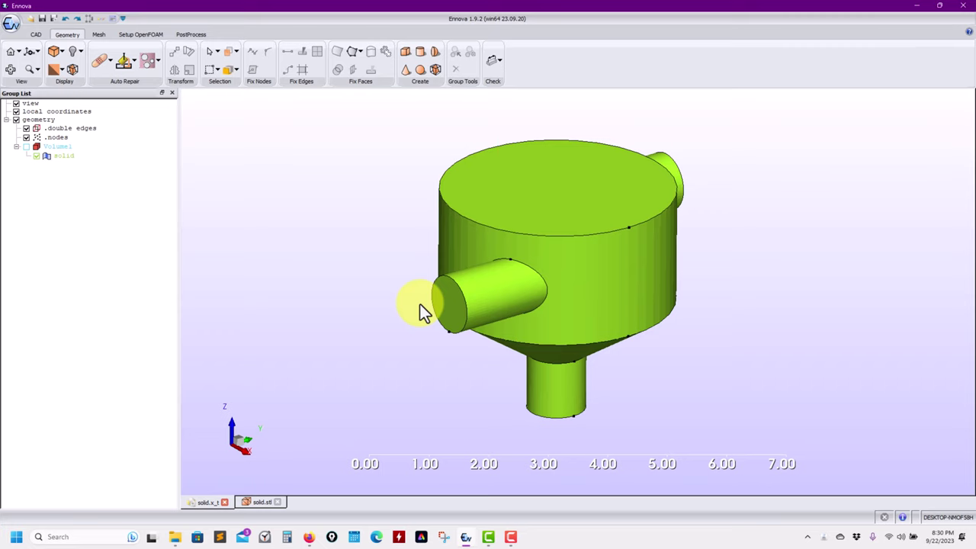
left_click(446, 304)
right_click(445, 304)
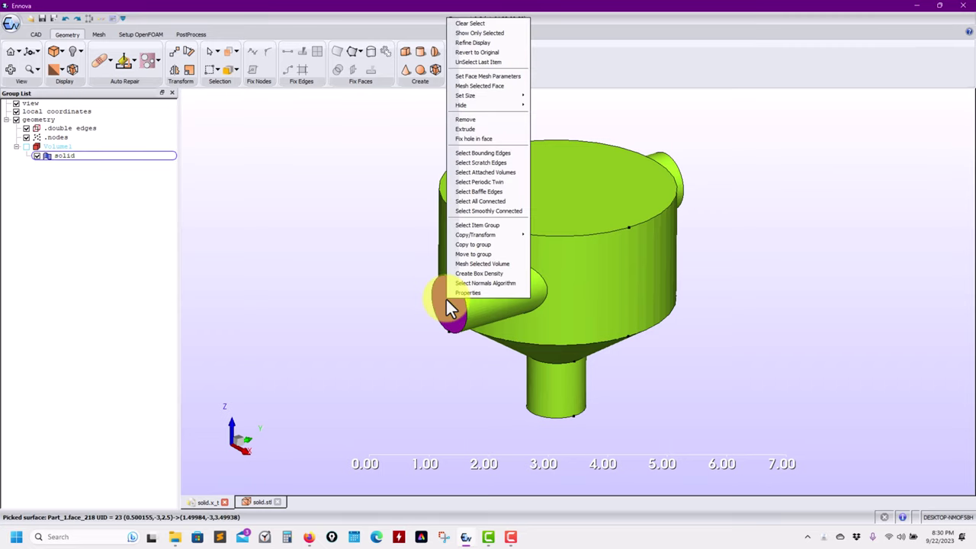
left_click(572, 309)
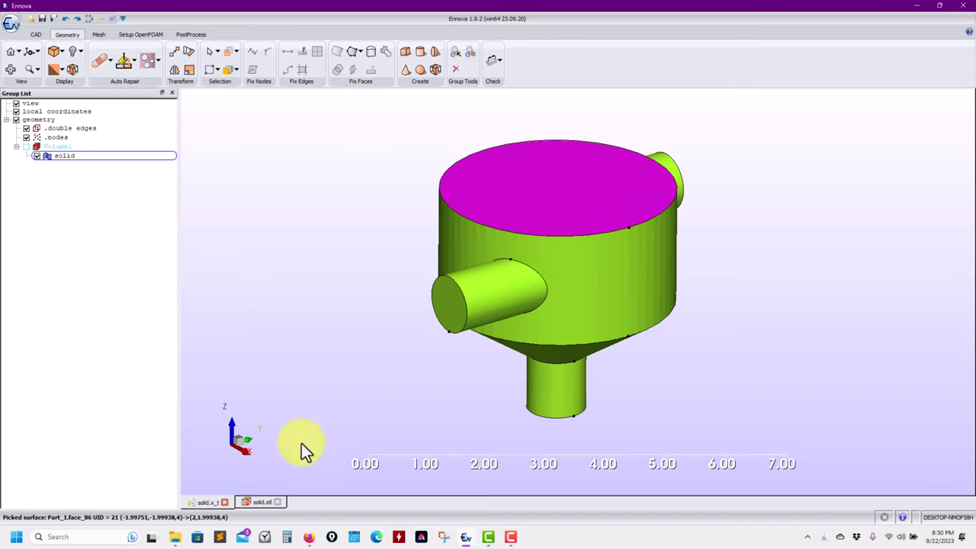
Step: Pick the STL's tube end, body, side cylinder and top faces for comparison, then return to solid.x_t
left_click(259, 502)
left_click(437, 391)
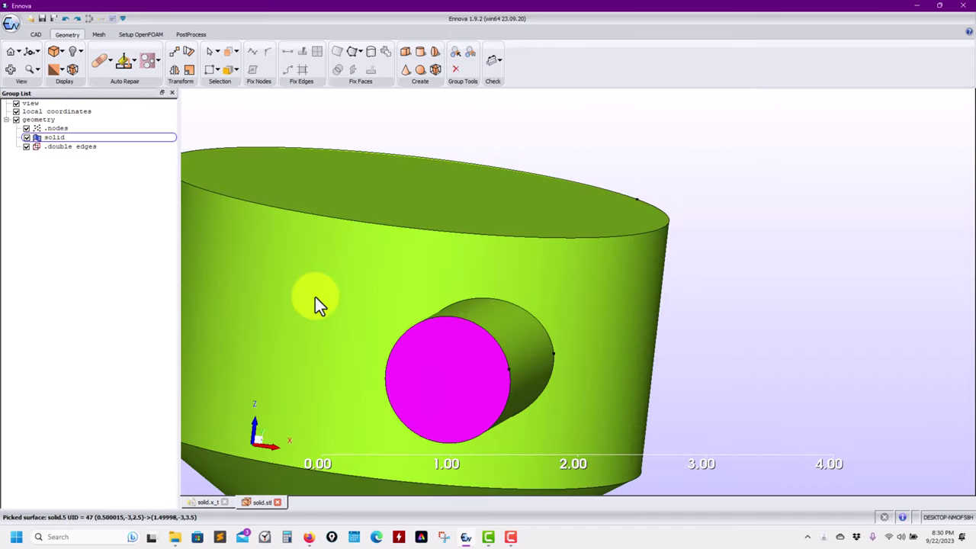
left_click(455, 297)
left_click_drag(455, 297, 440, 364)
left_click(440, 364)
left_click_drag(584, 294, 555, 374)
left_click(653, 218)
scroll(580, 373, "down", 5)
left_click_drag(681, 392, 766, 335)
left_click(586, 222)
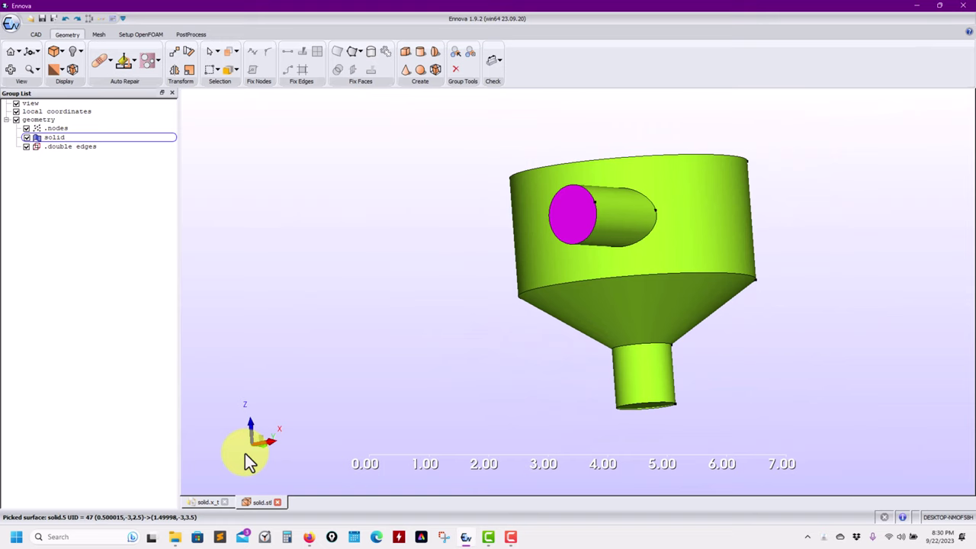
left_click(195, 502)
Step: Move the first inlet's end face into a new group named in1
left_click(452, 309)
right_click(452, 308)
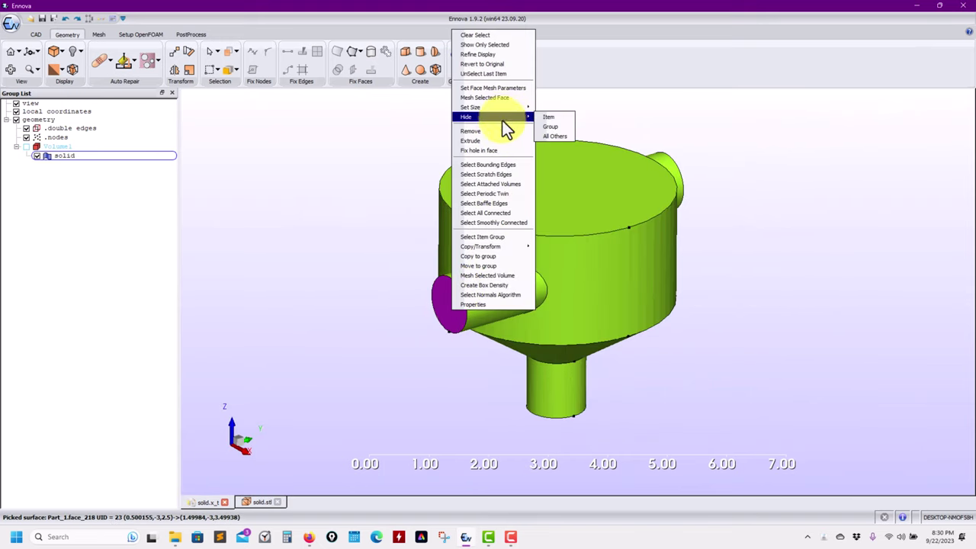
left_click(512, 265)
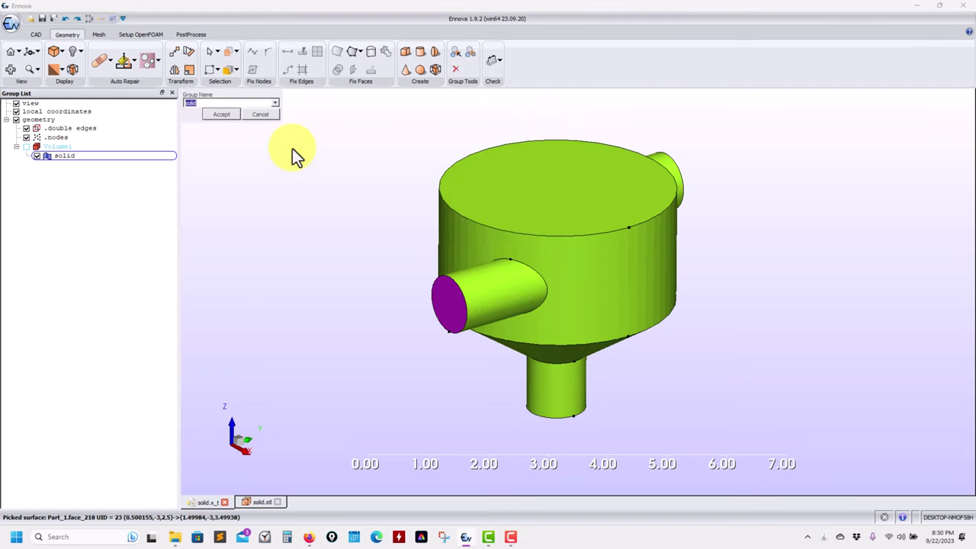
type("inl")
key("Return")
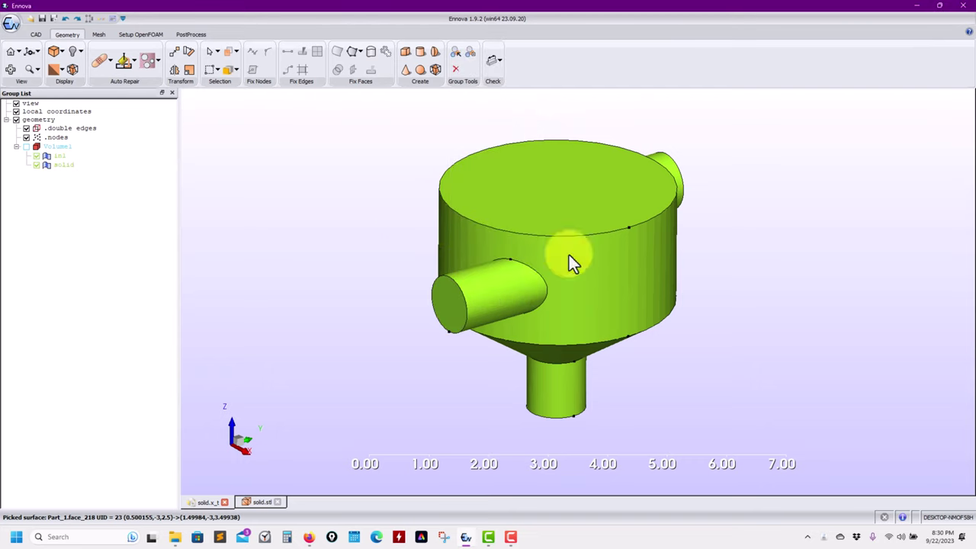
Step: Move the second inlet's end face into a new group named in2
middle_click_drag(568, 256, 773, 223)
left_click(859, 188)
right_click(851, 192)
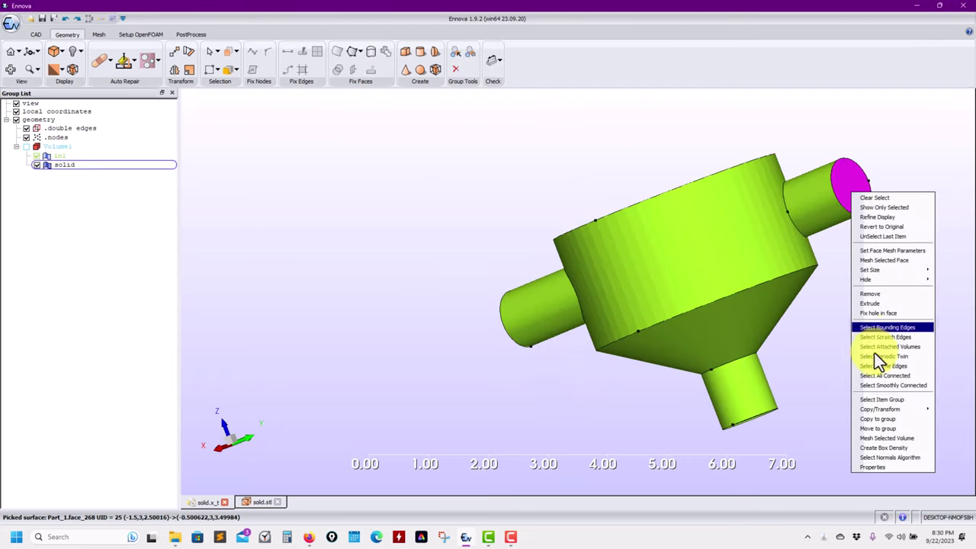
left_click(898, 429)
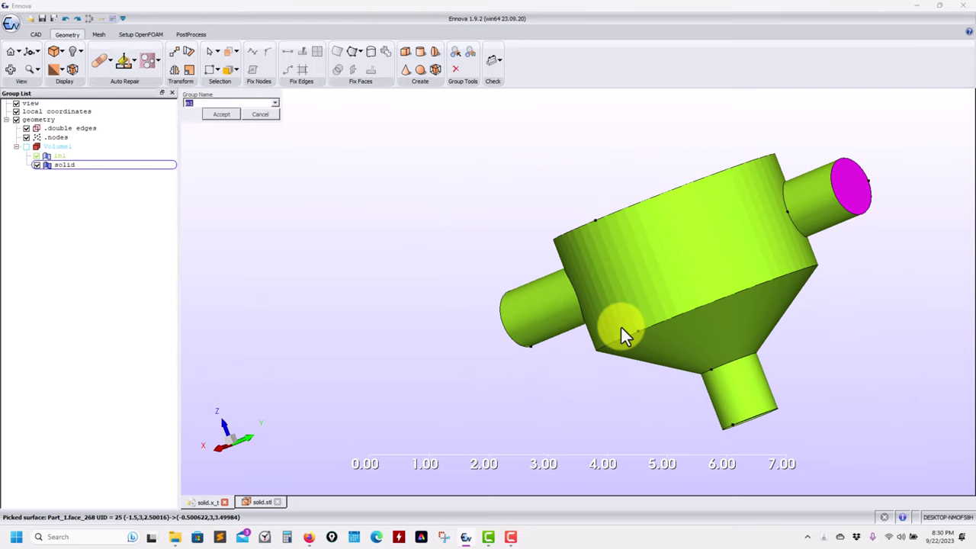
type("in2")
key("Return")
Step: Move the outlet's end face into a new group named out
middle_click_drag(620, 325, 669, 388)
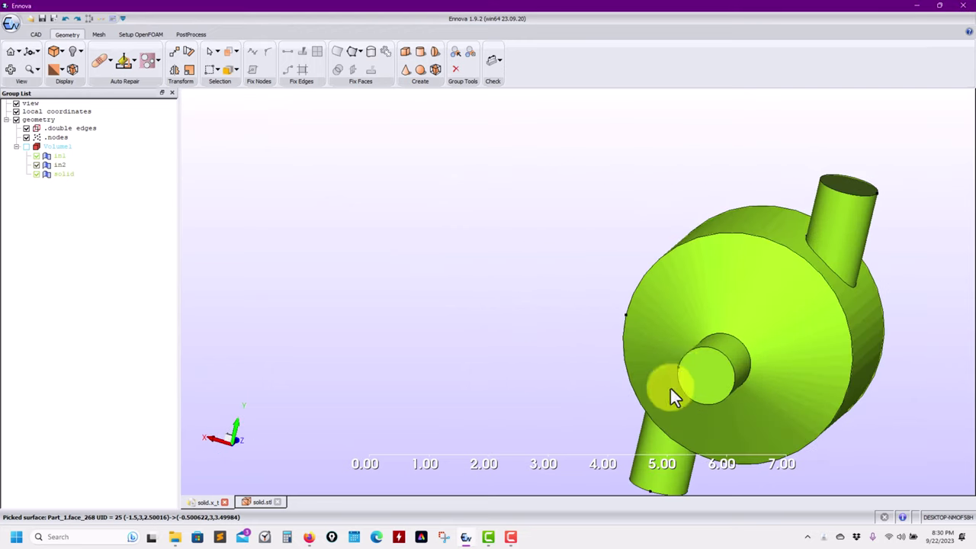
left_click(702, 372)
right_click(698, 369)
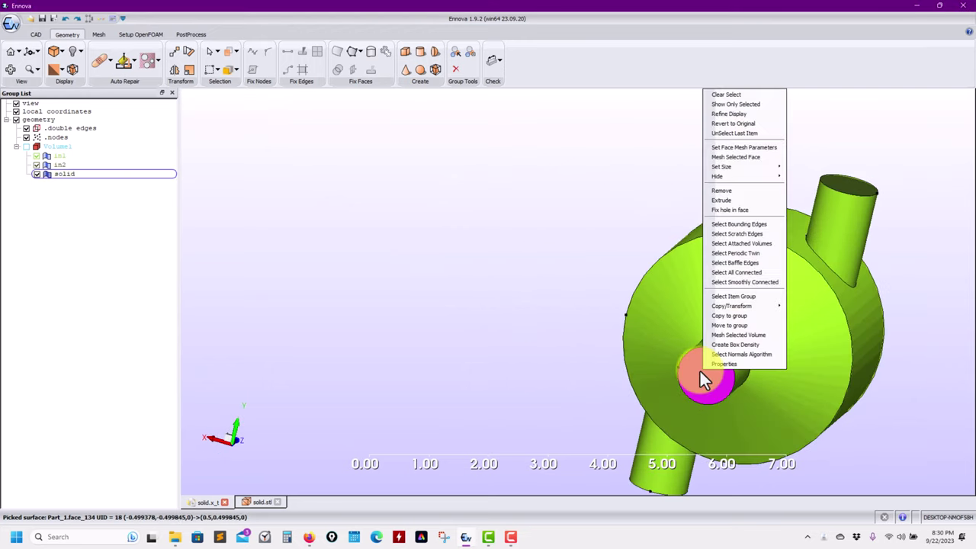
left_click(753, 325)
type("out")
key("Return")
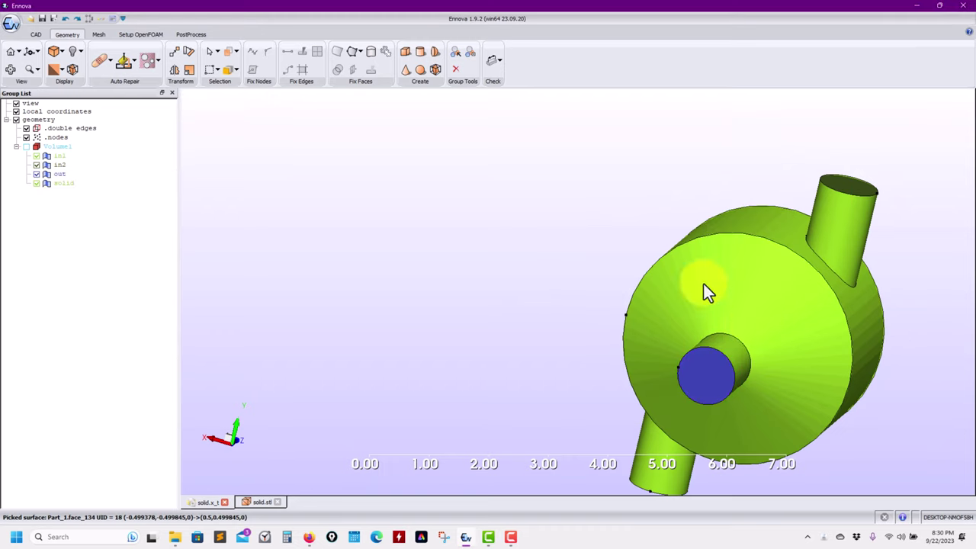
Step: Rename the remaining solid group to wall
middle_click_drag(703, 286, 571, 215)
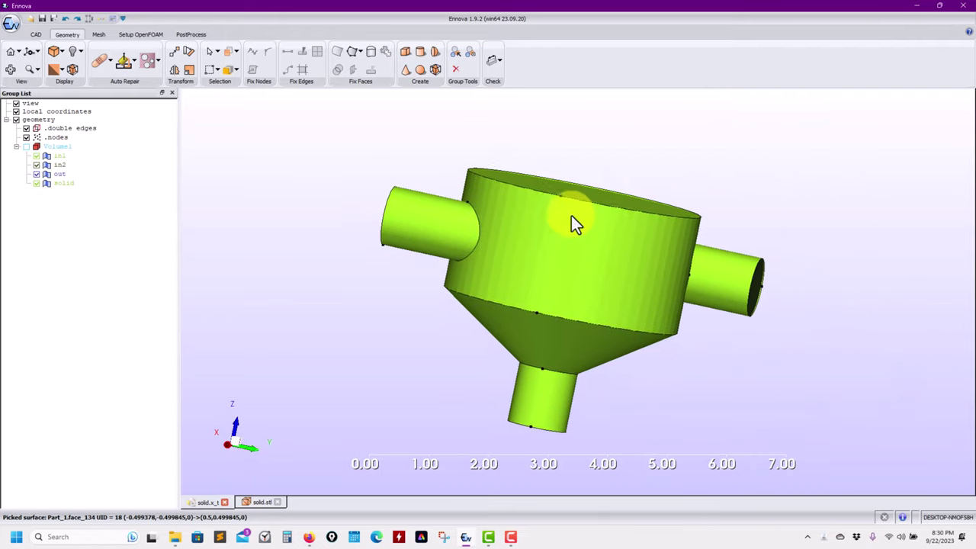
left_click(54, 185)
right_click(54, 187)
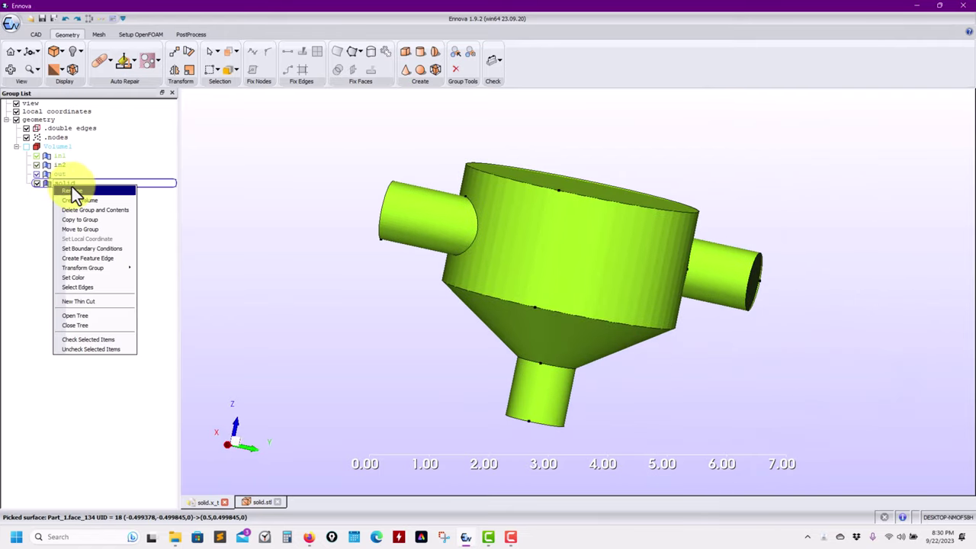
left_click(72, 186)
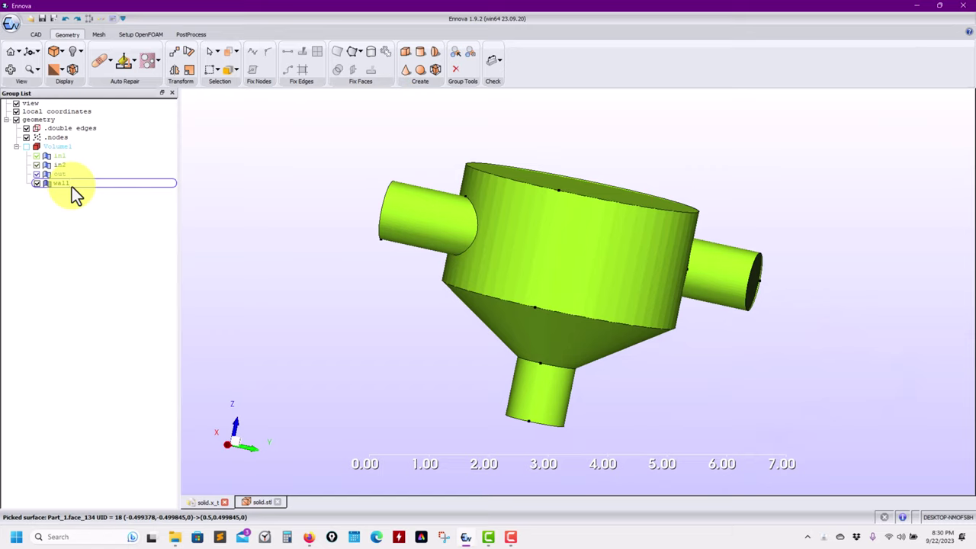
type("wall")
key("Return")
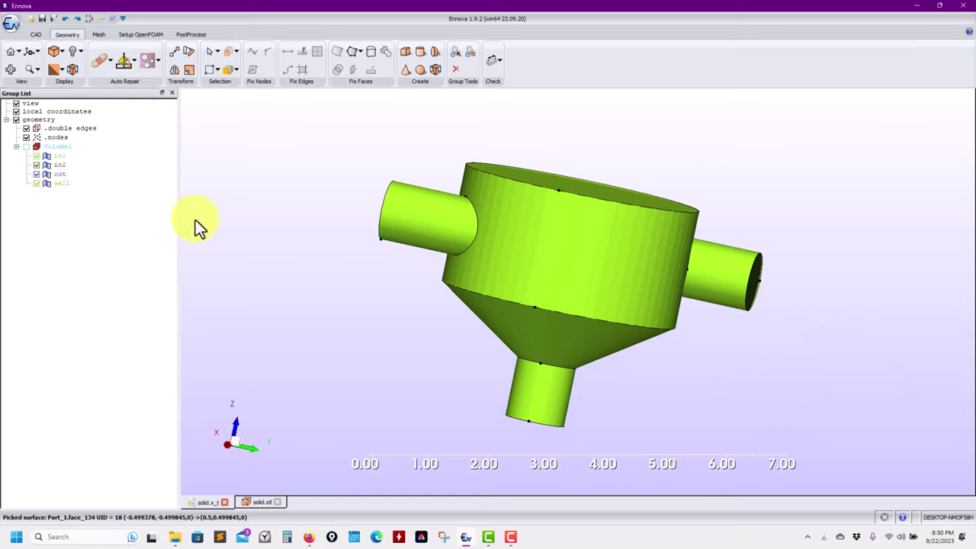
Step: Delete Volume1 and create a volume from the selected in1, in2, out and wall groups
middle_click_drag(457, 259, 511, 271)
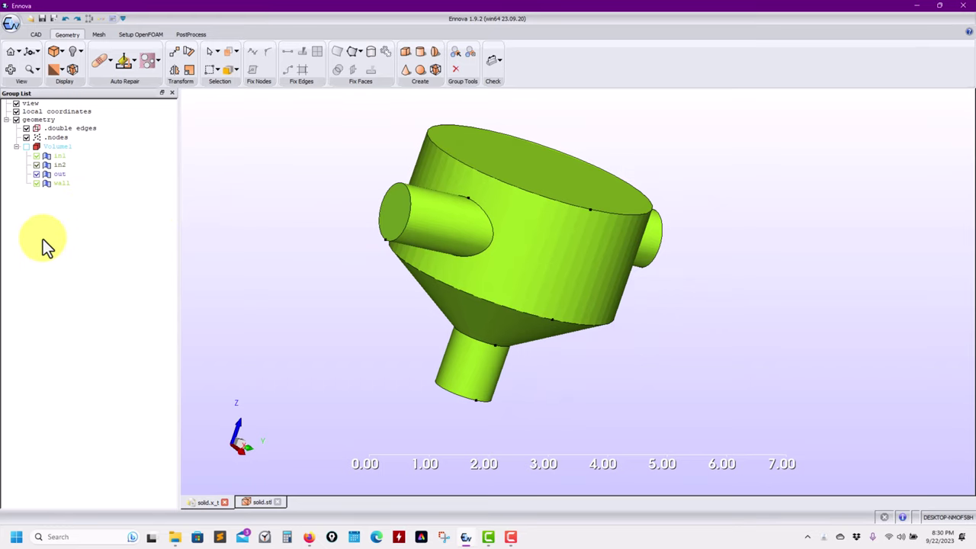
left_click(59, 147)
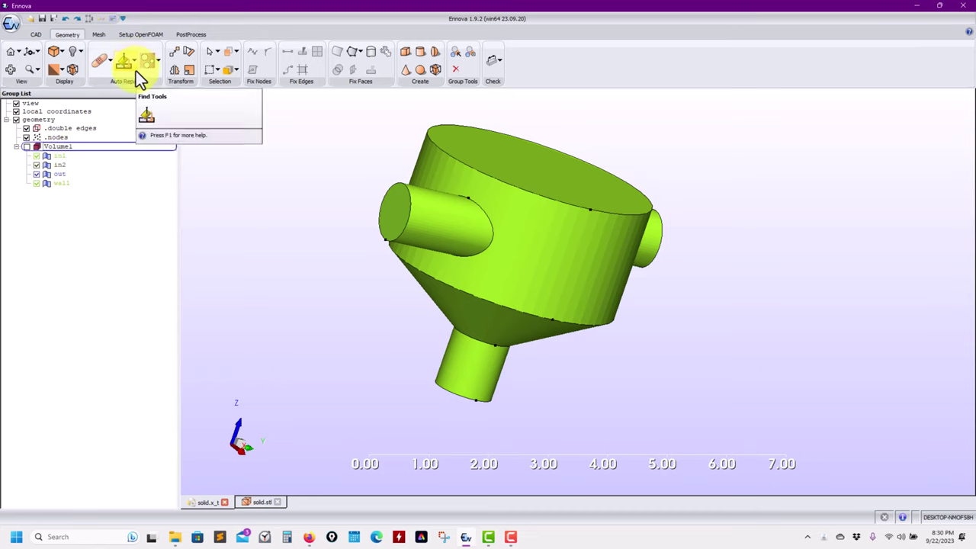
left_click(135, 61)
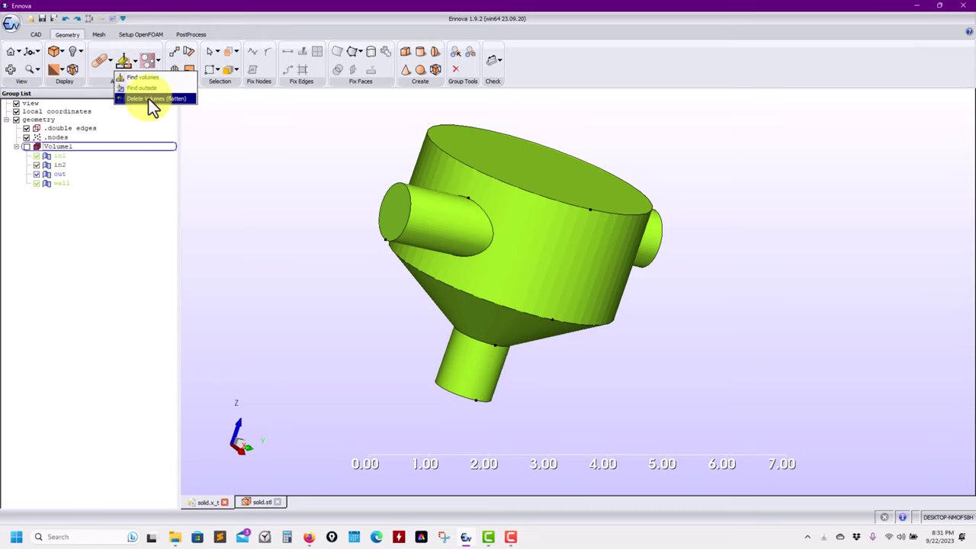
left_click(144, 99)
left_click(55, 146)
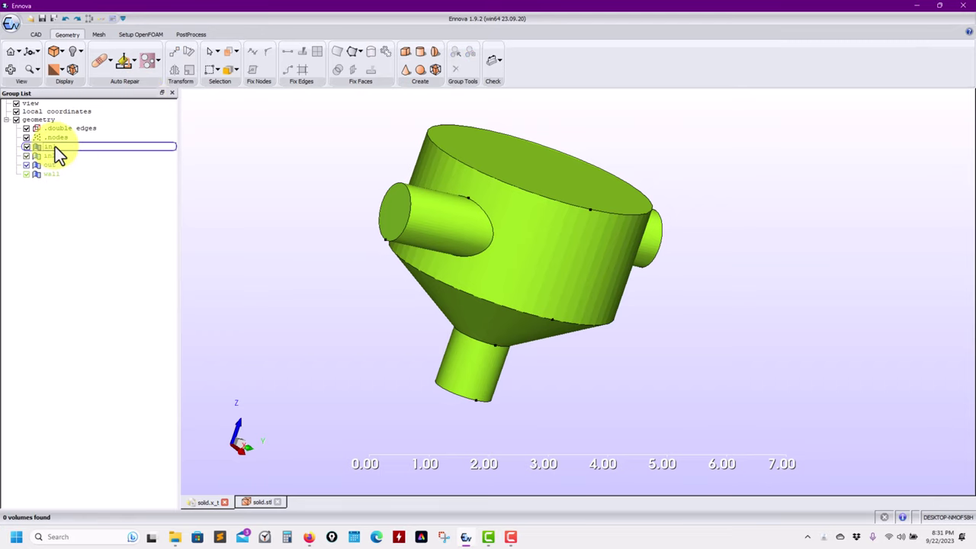
left_click(58, 173, "shift")
right_click(58, 174)
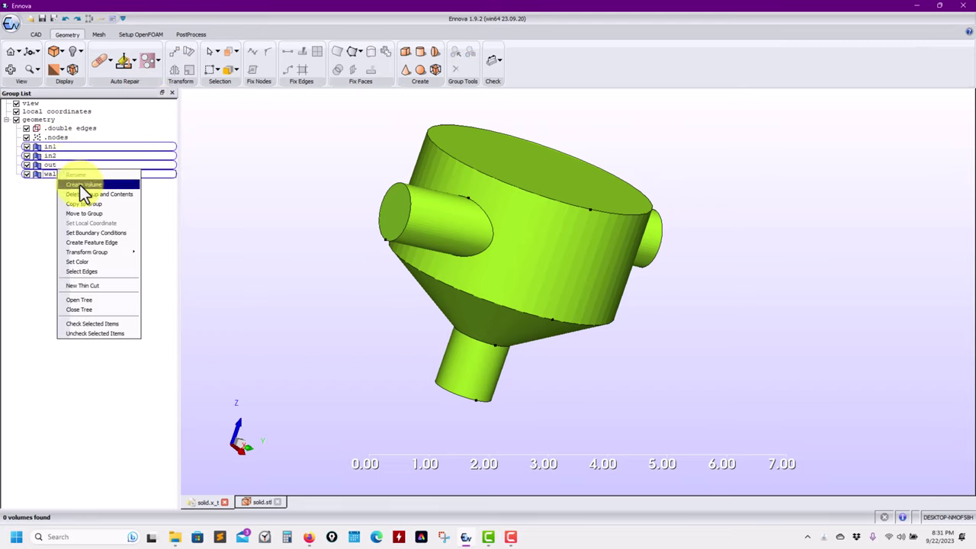
left_click(80, 186)
Step: Delete that volume again, run Find volumes, and expand Volume1 to list its groups
left_click(16, 147)
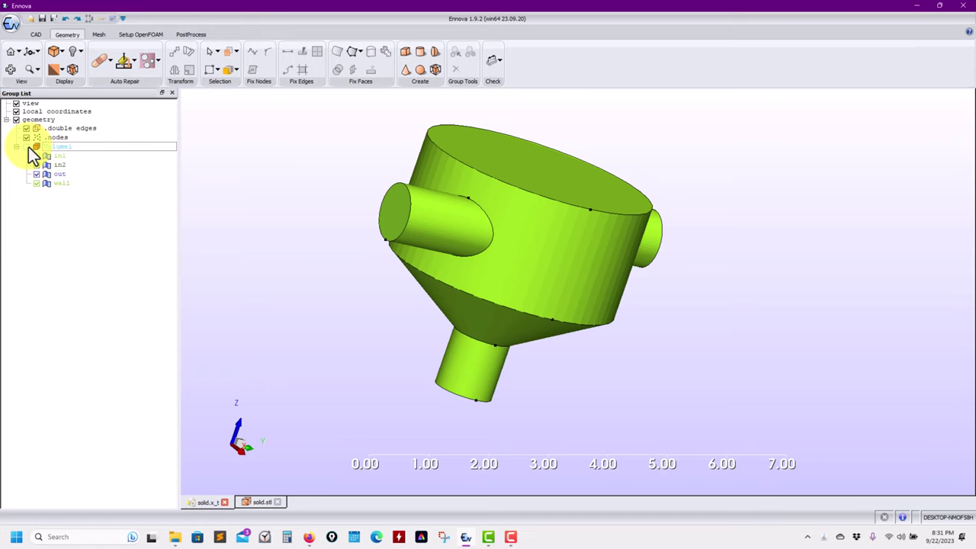
left_click(134, 60)
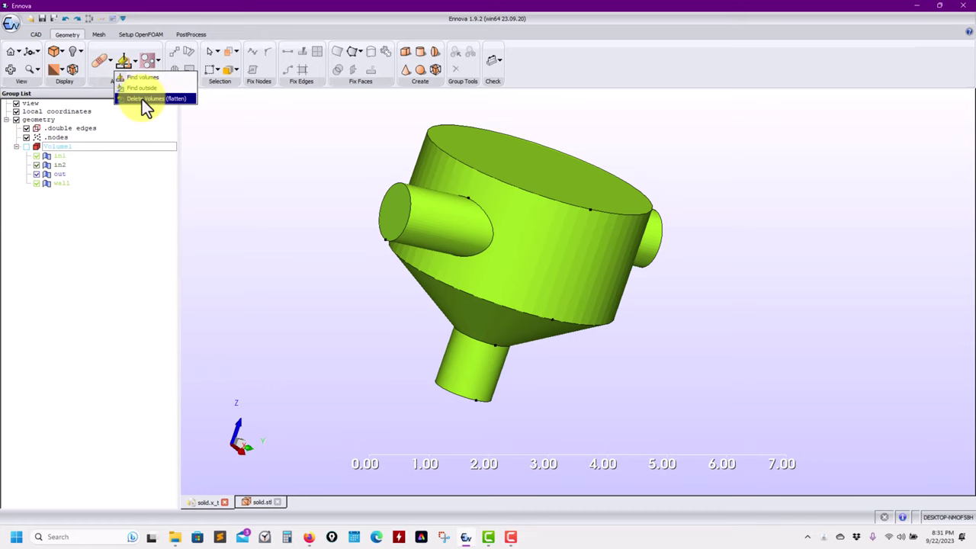
left_click(142, 99)
left_click(135, 61)
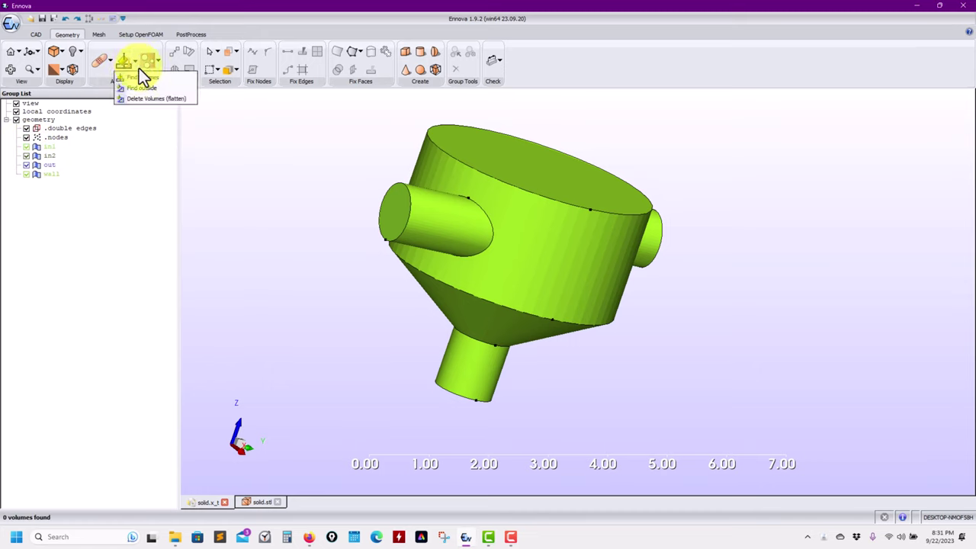
left_click(139, 74)
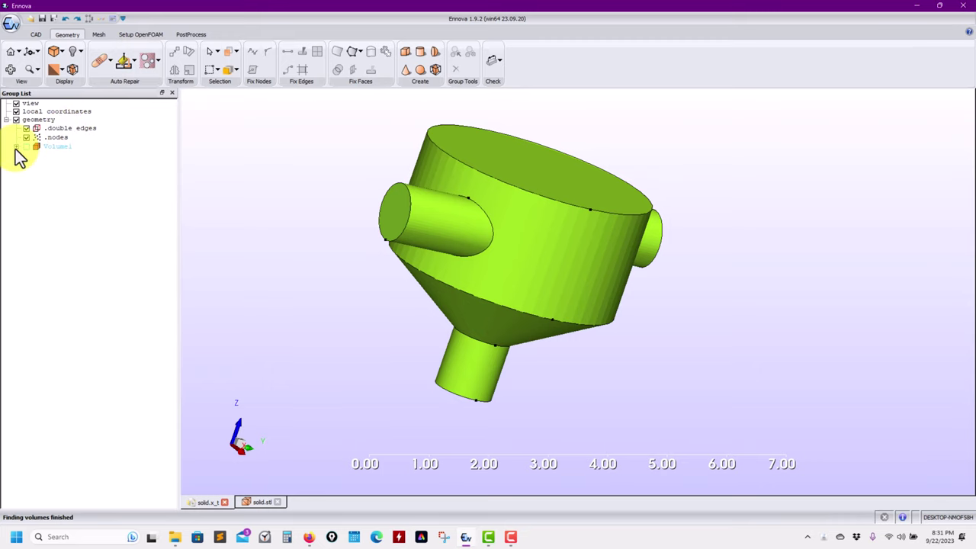
left_click(133, 62)
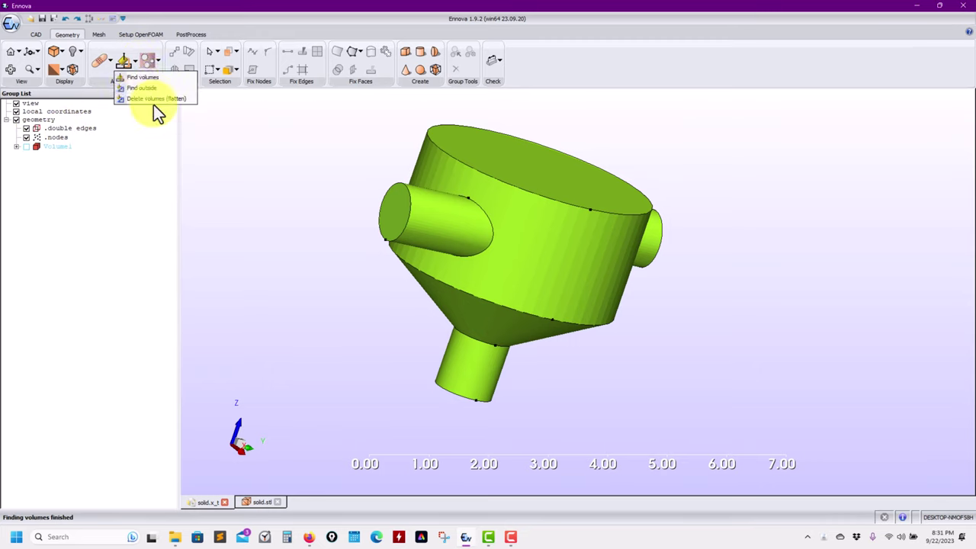
left_click(16, 148)
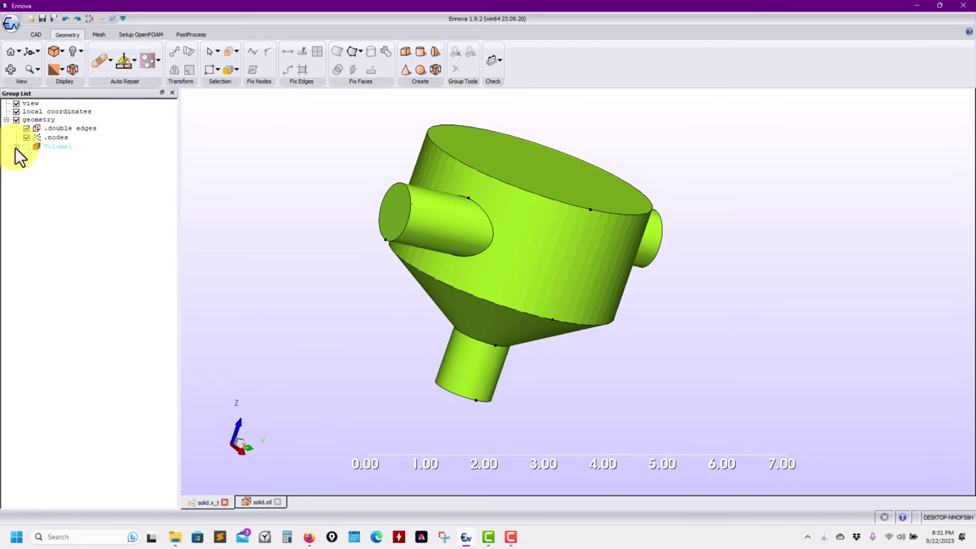
left_click(16, 146)
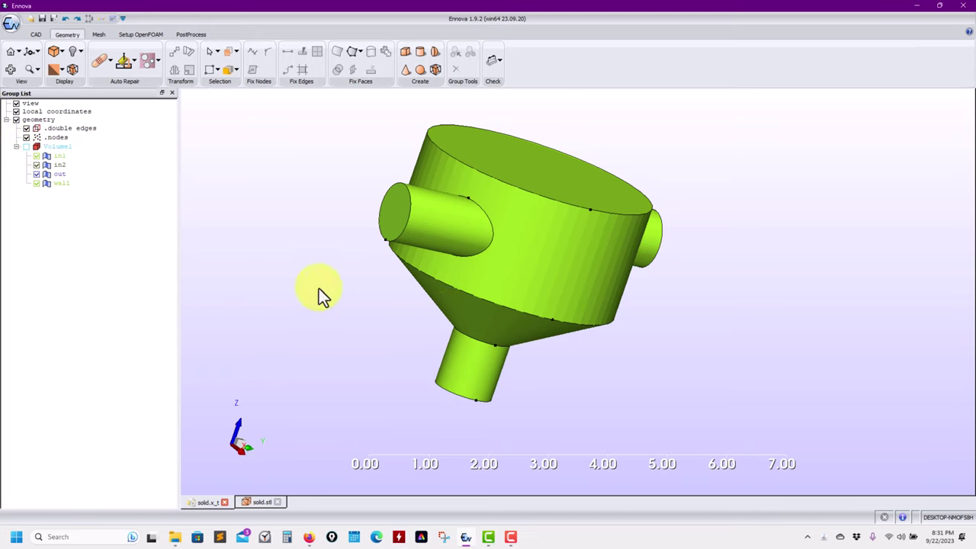
Step: Open Setup Meshing and the Local Mesh Setting parameters table, then return to global parameters
left_click(95, 36)
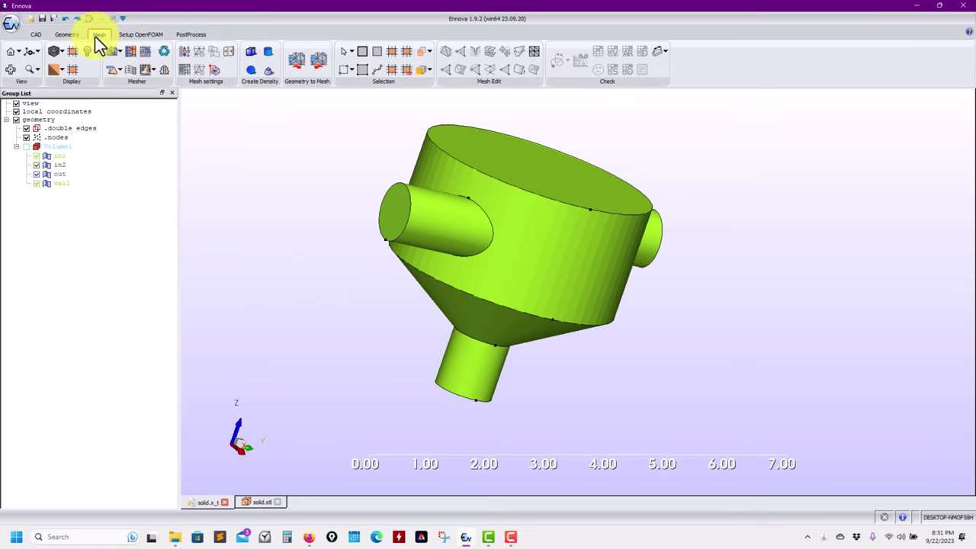
left_click(181, 61)
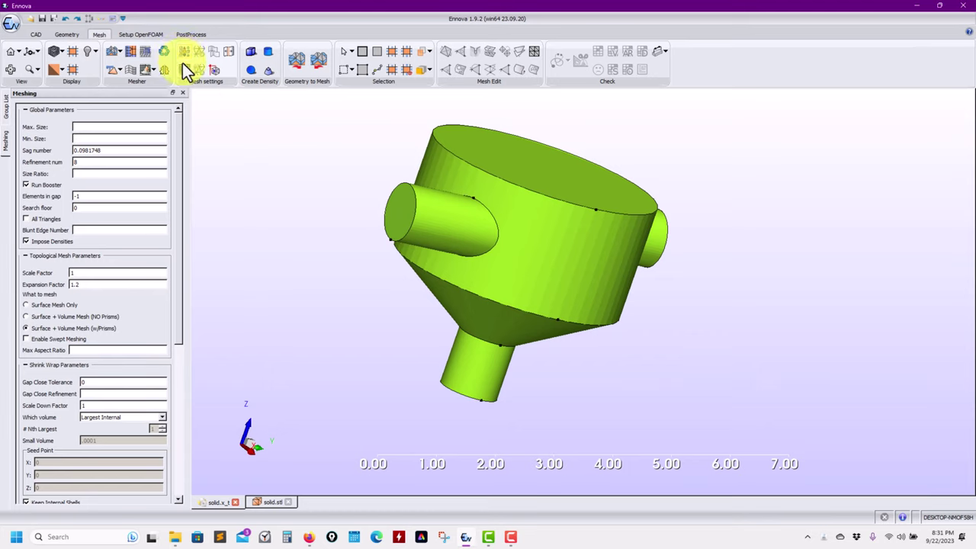
left_click(183, 69)
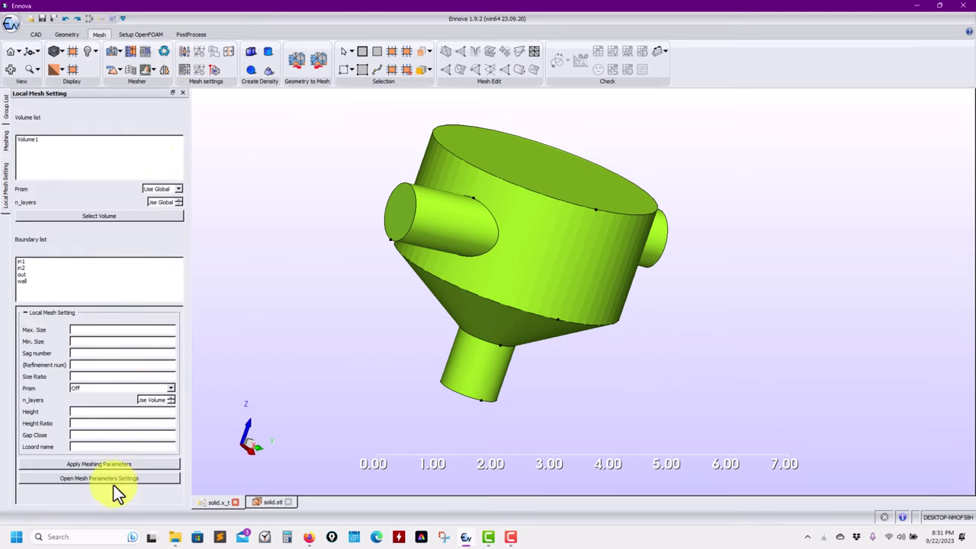
left_click(76, 478)
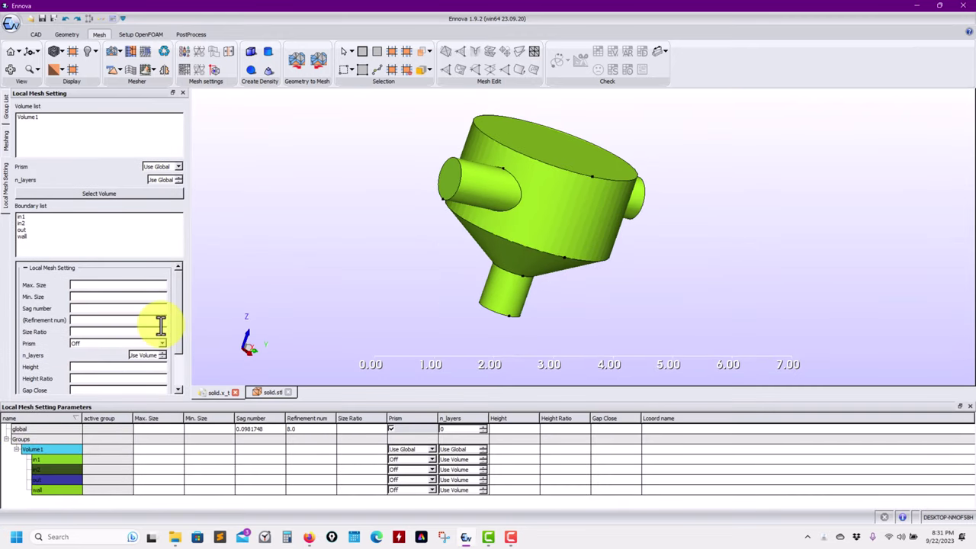
scroll(183, 331, "down", 2)
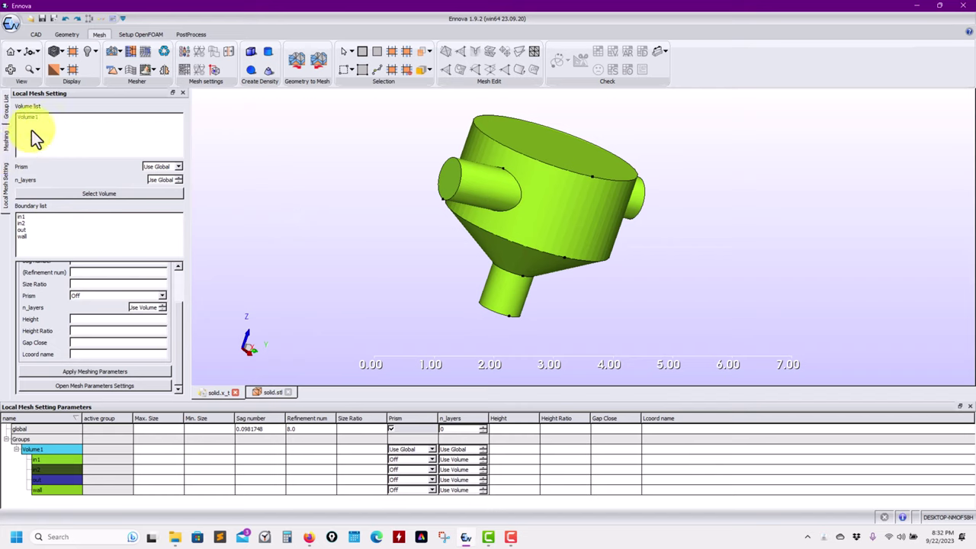
left_click(6, 142)
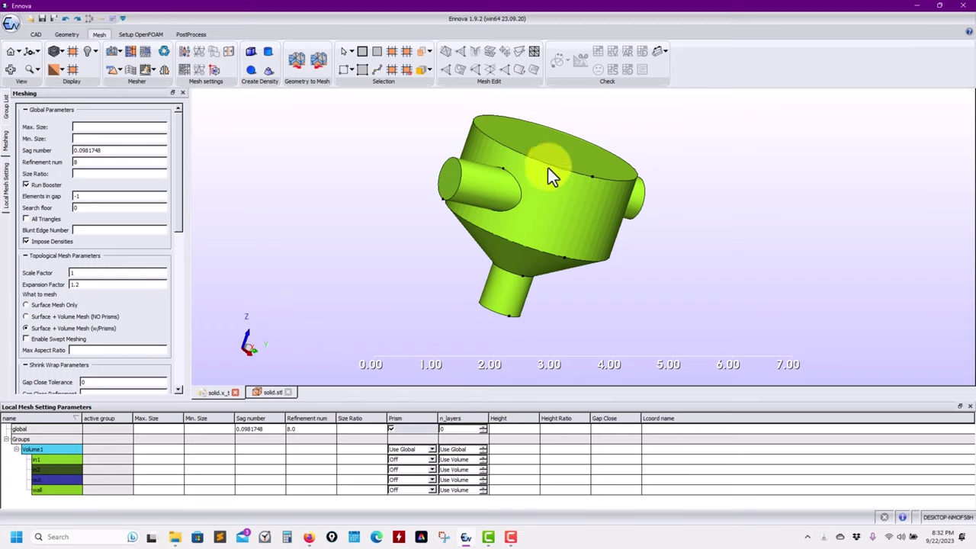
left_click(68, 35)
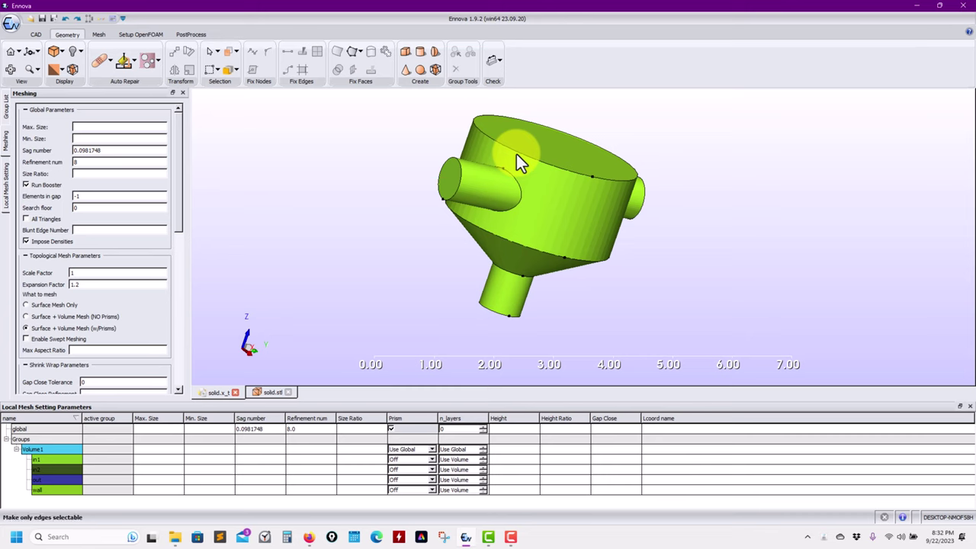
left_click(516, 154)
right_click(516, 154)
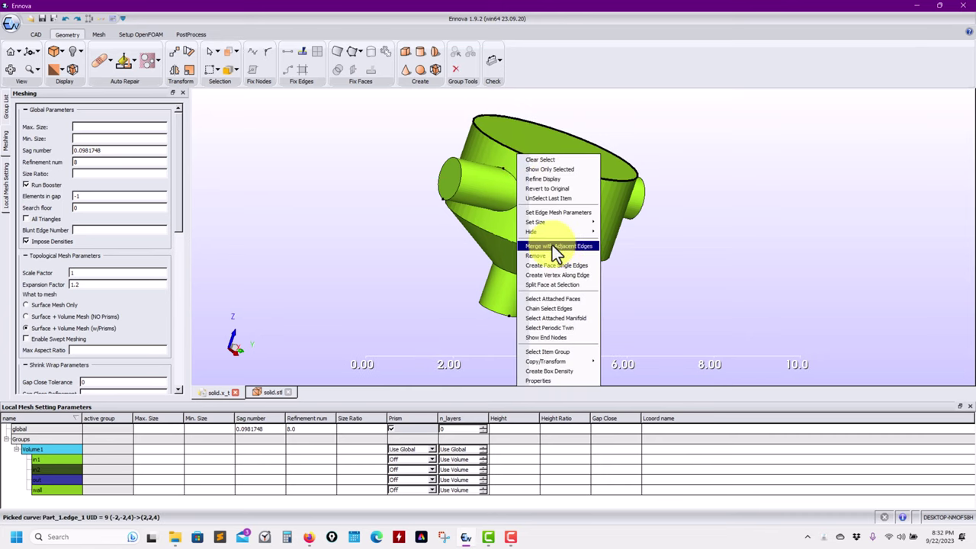
left_click(529, 140)
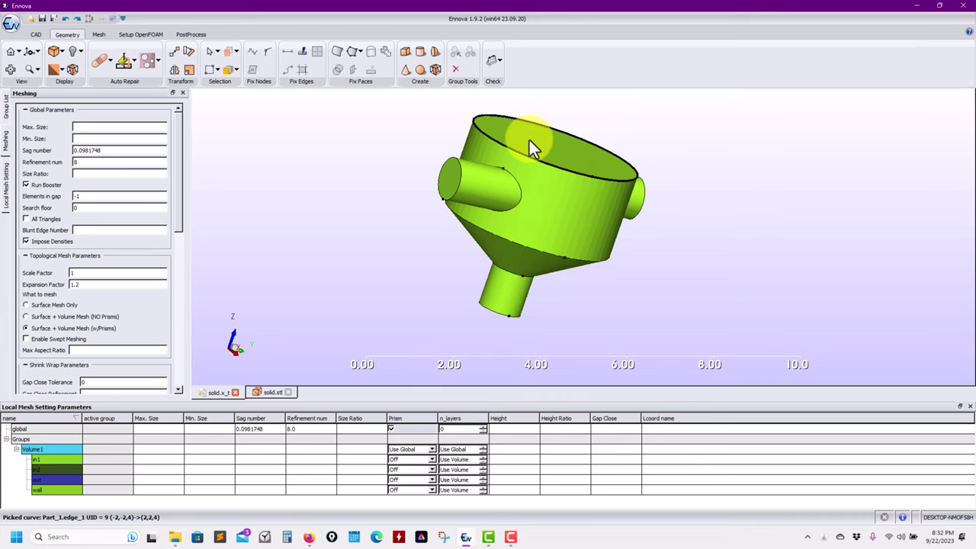
left_click(529, 140)
right_click(529, 139)
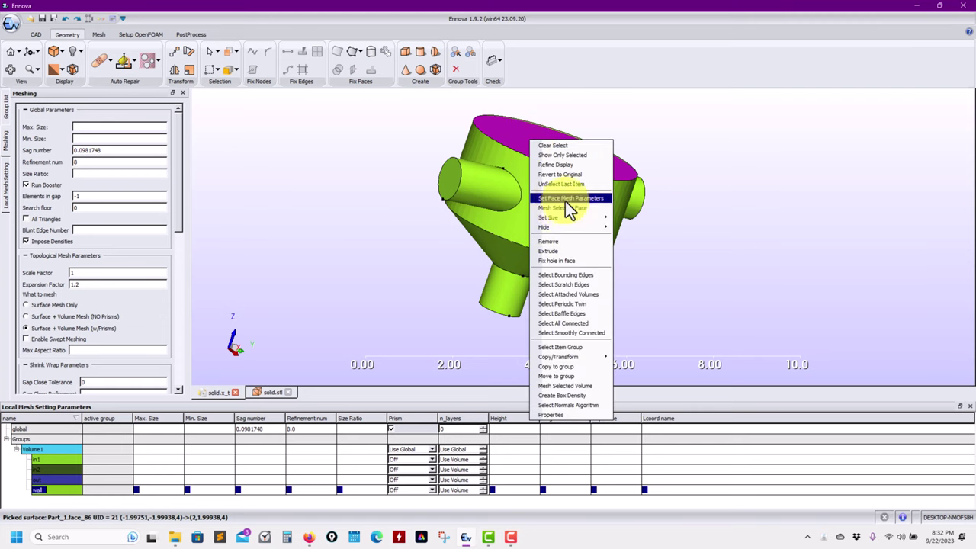
left_click(366, 219)
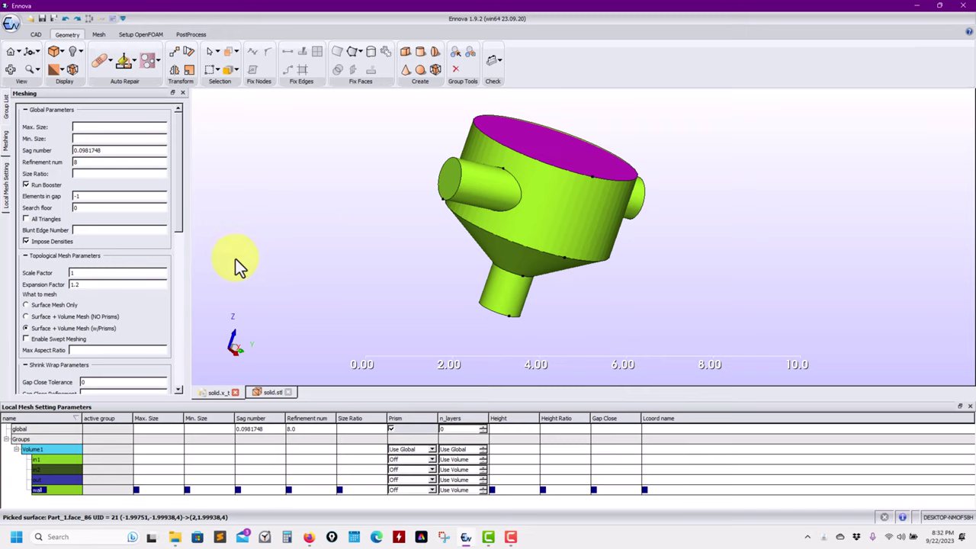
left_click(99, 34)
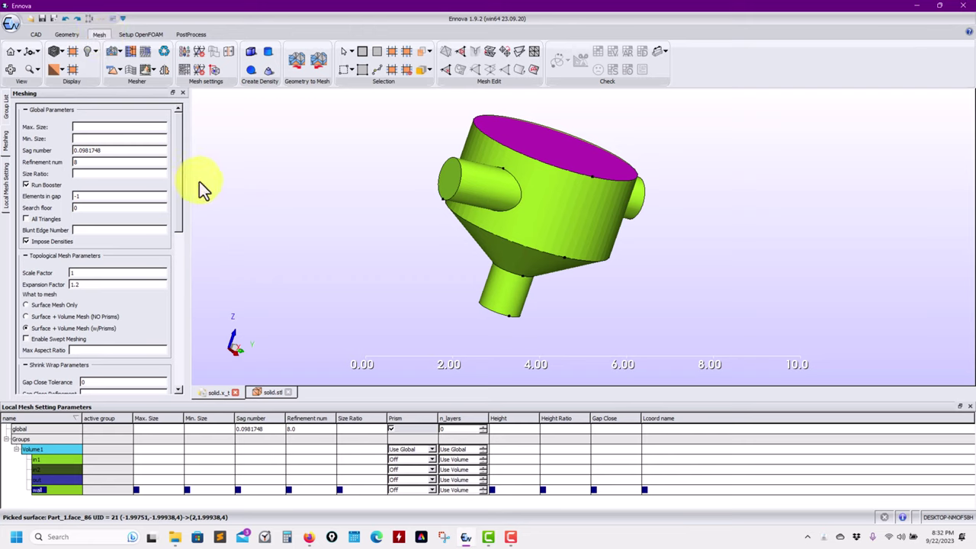
left_click(339, 228)
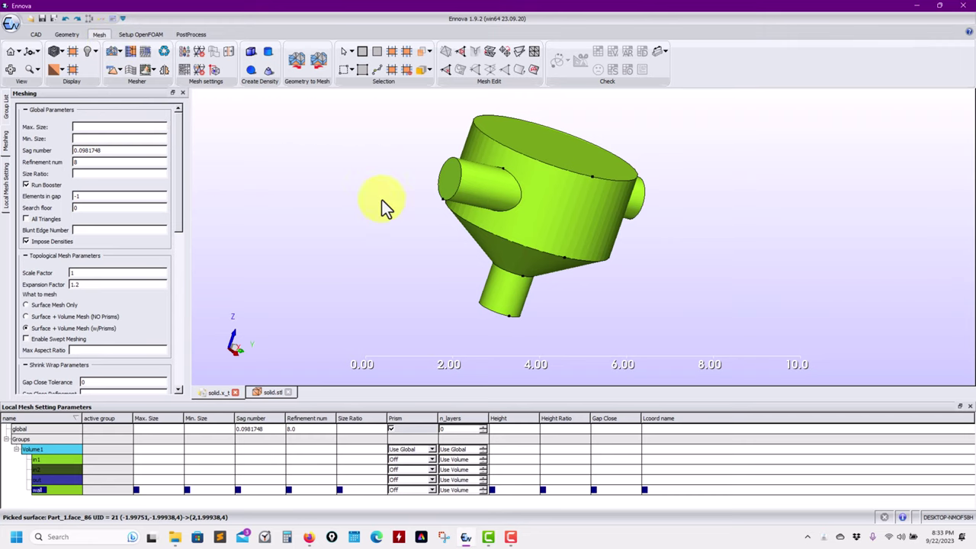
Step: Set the global Max. Size to 0.1 and Min. Size to 0.01
left_click_drag(383, 206, 487, 195)
left_click(107, 130)
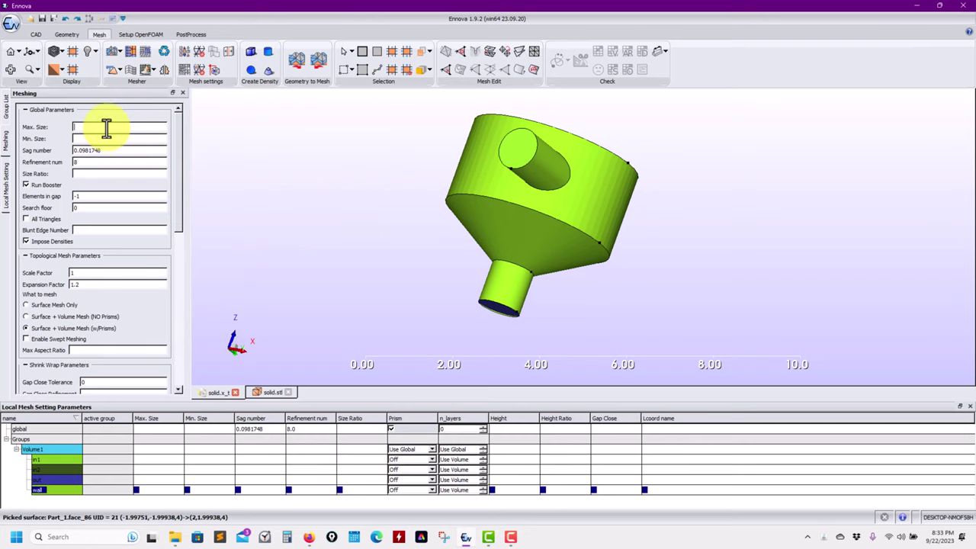
type("0.1")
key("Return")
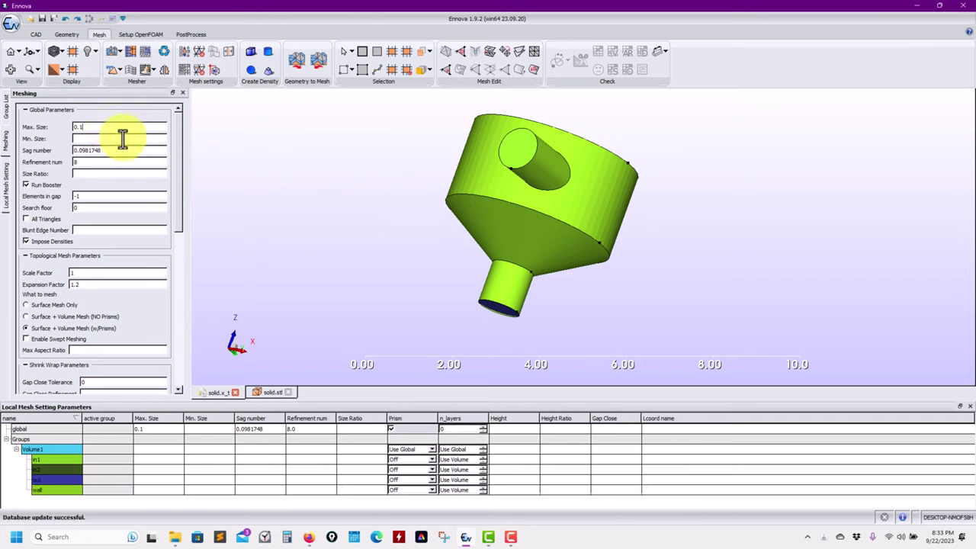
type("0.01")
key("Return")
Step: Set Refinement num to 18 and apply it, updating the sag number to 0.0436332
double_click(94, 163)
scroll(451, 174, "up", 4)
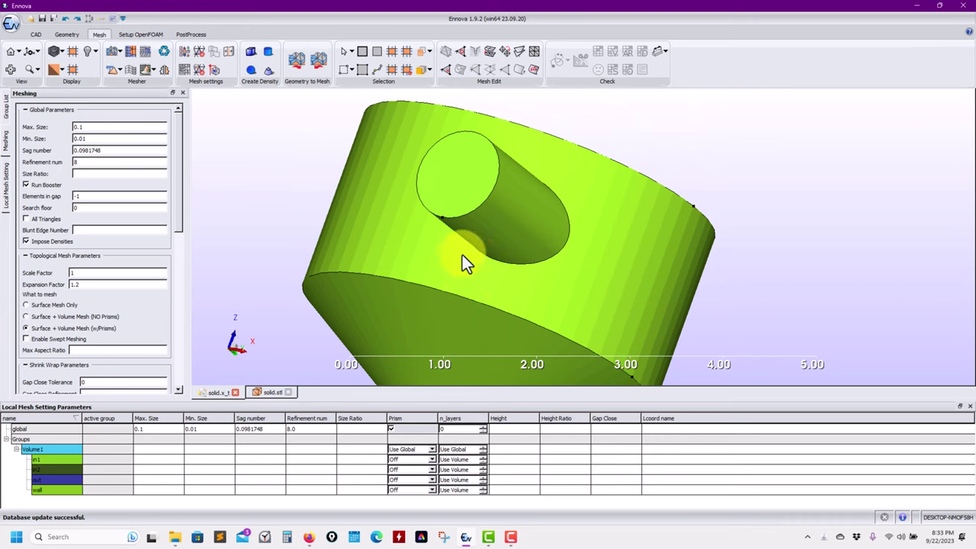
left_click_drag(462, 254, 282, 244)
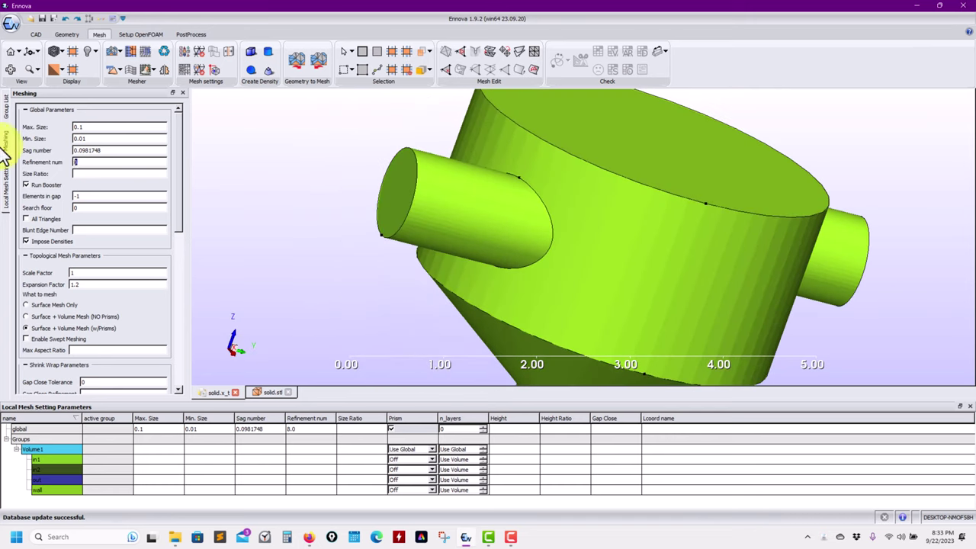
type("18")
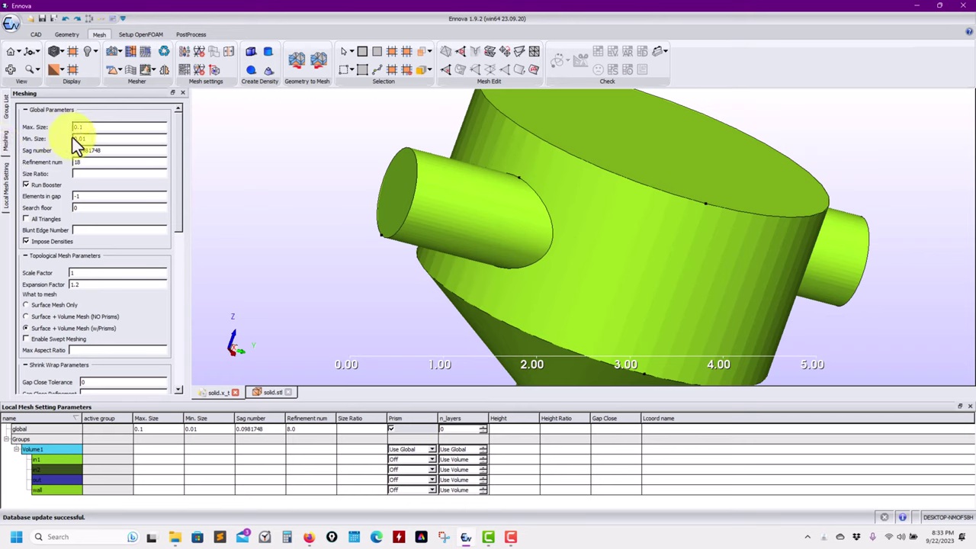
double_click(83, 162)
type("36")
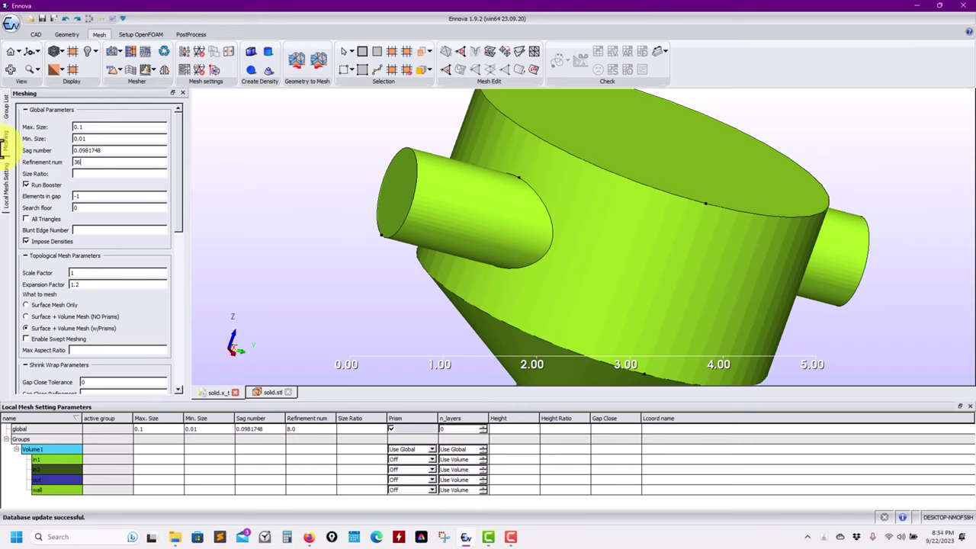
double_click(80, 161)
type("18")
left_click(33, 216)
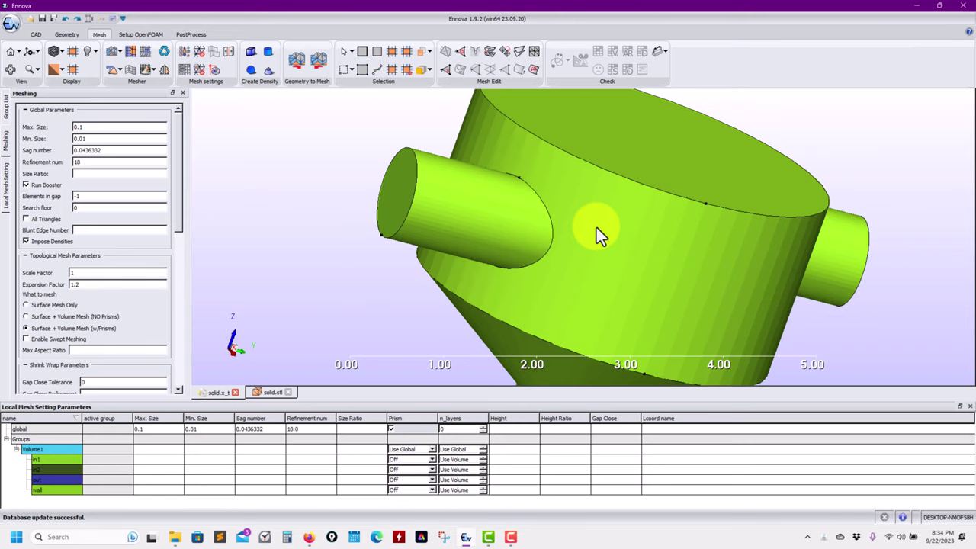
Step: Enable All Triangles for the mesh
left_click(53, 219)
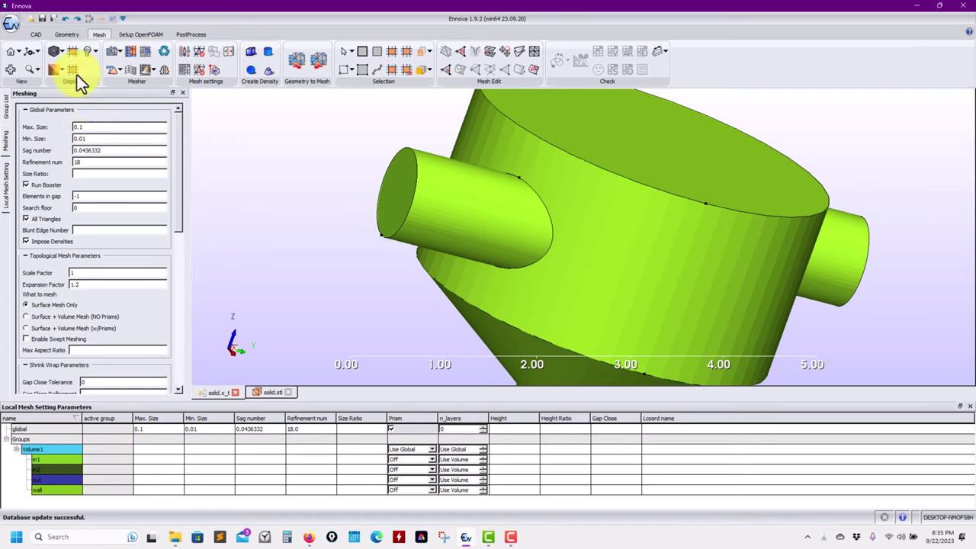
Step: Run the surface mesher to get 15146 triangles, then orbit to inspect the triangle mesh
left_click(109, 53)
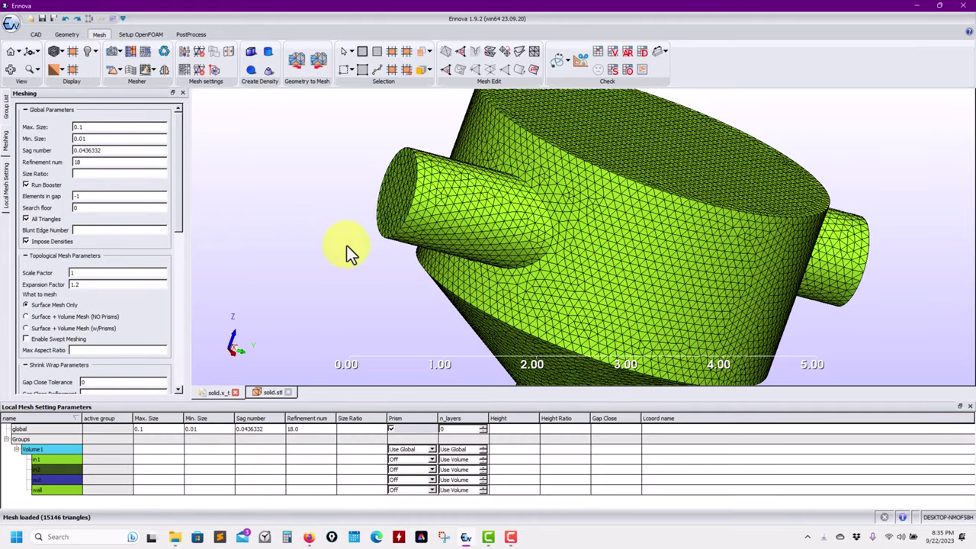
left_click_drag(347, 248, 409, 240)
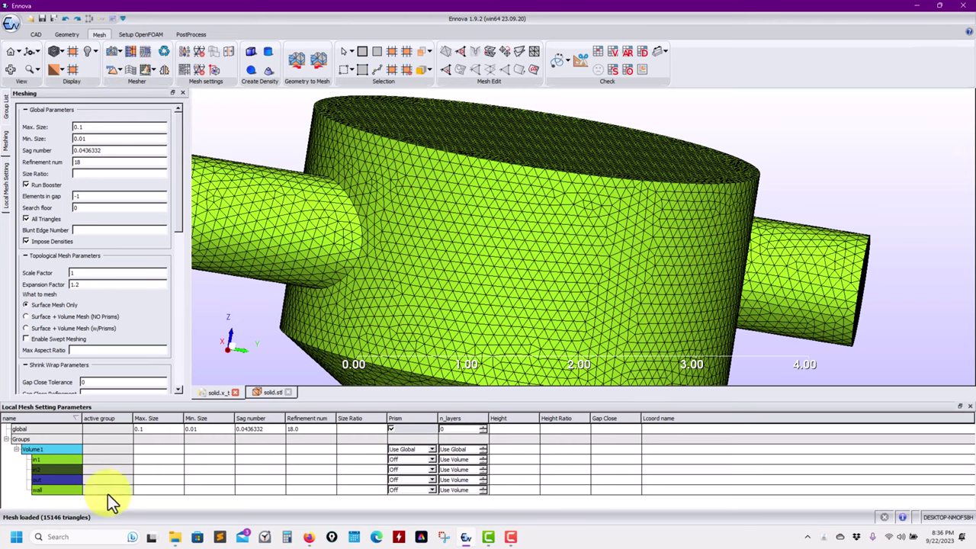
Step: Set the wall row's Prism to Use Volume with n_layers 3 in the local mesh table
left_click(430, 489)
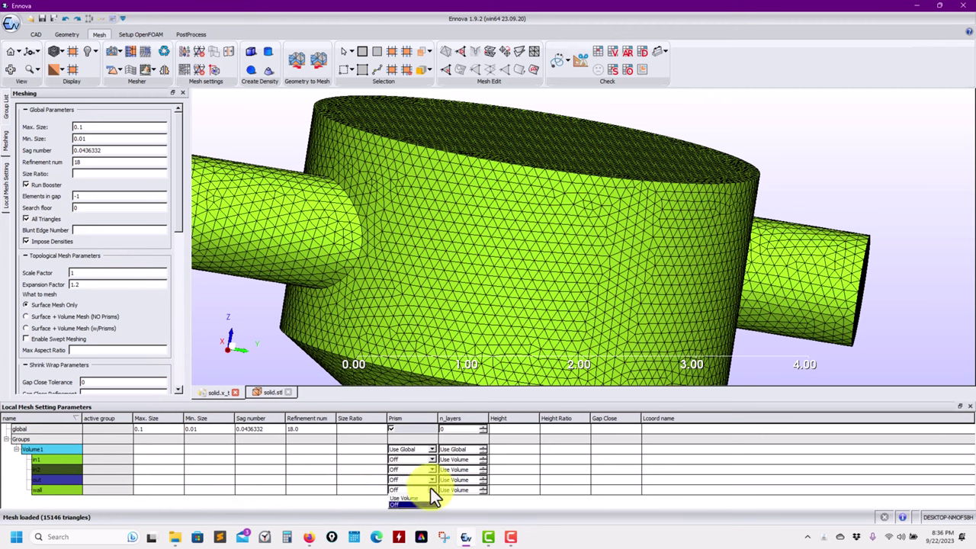
left_click(402, 498)
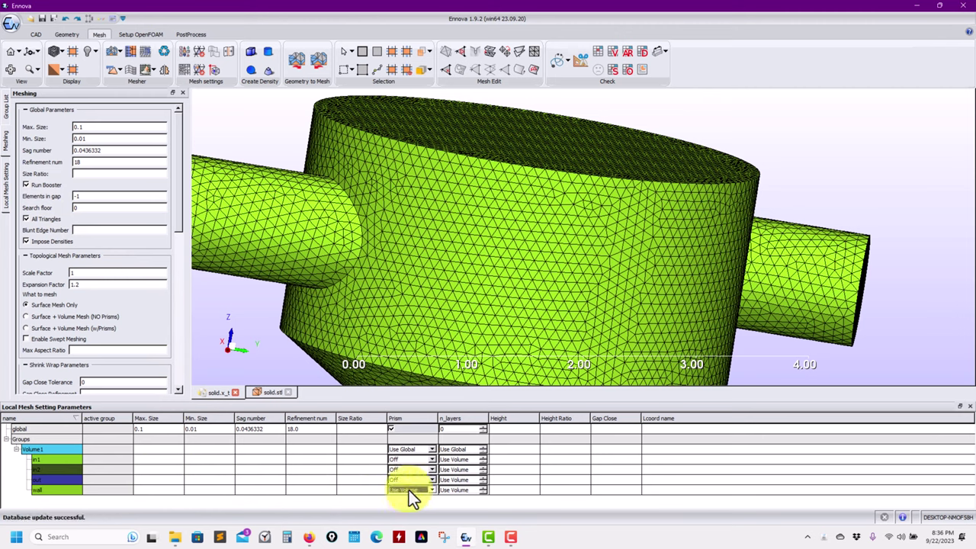
left_click(484, 489)
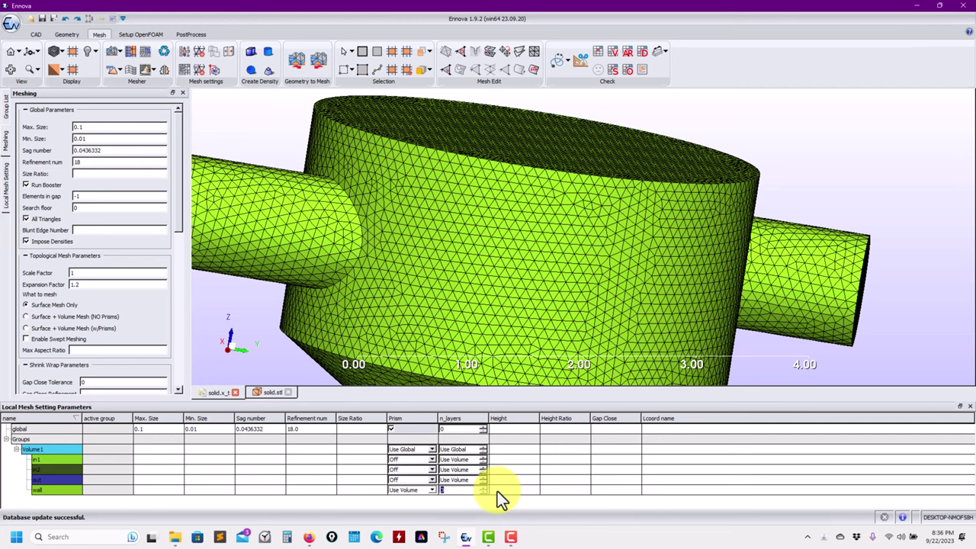
left_click(444, 327)
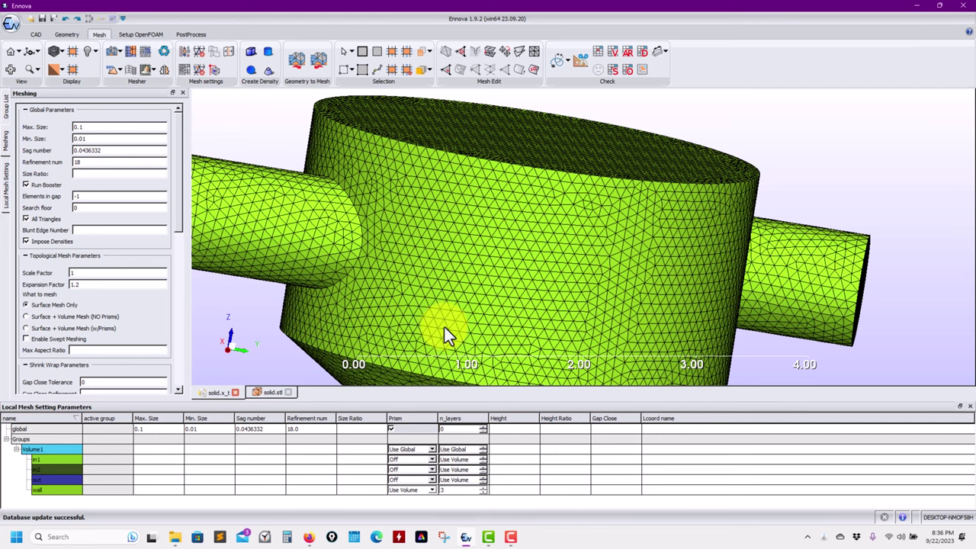
Step: Commit the wall's 3 Use Volume prism layers after turning the inlet cylinder end-on
left_click_drag(483, 278, 536, 293)
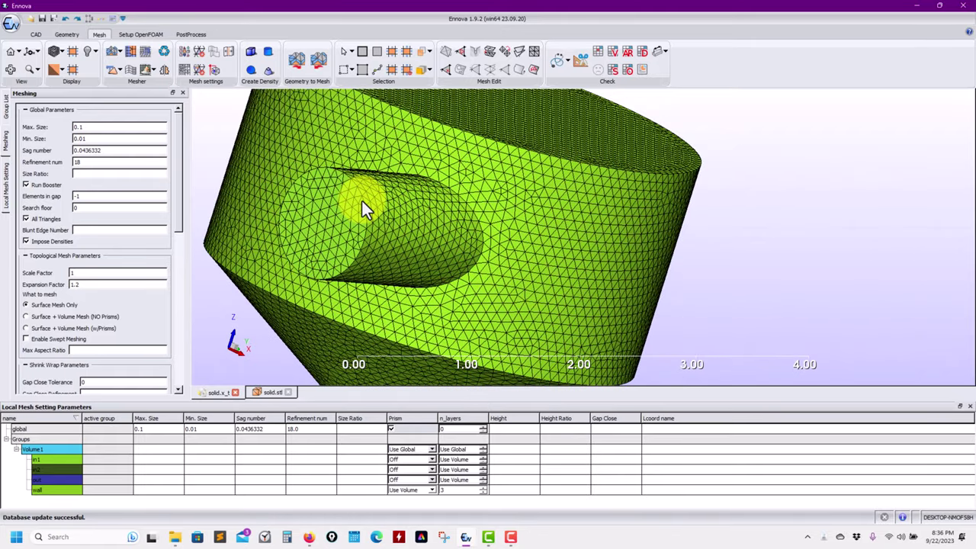
scroll(363, 200, "up", 5)
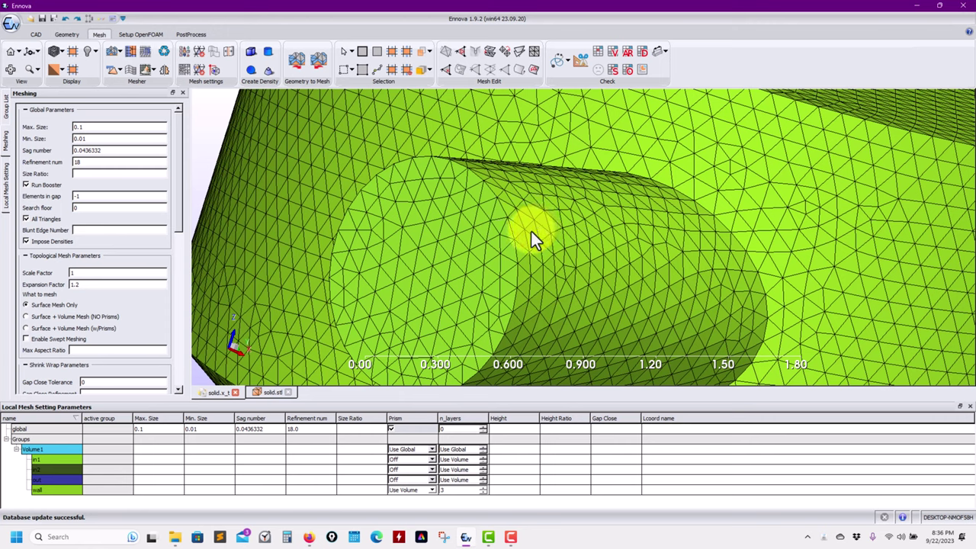
left_click(489, 489)
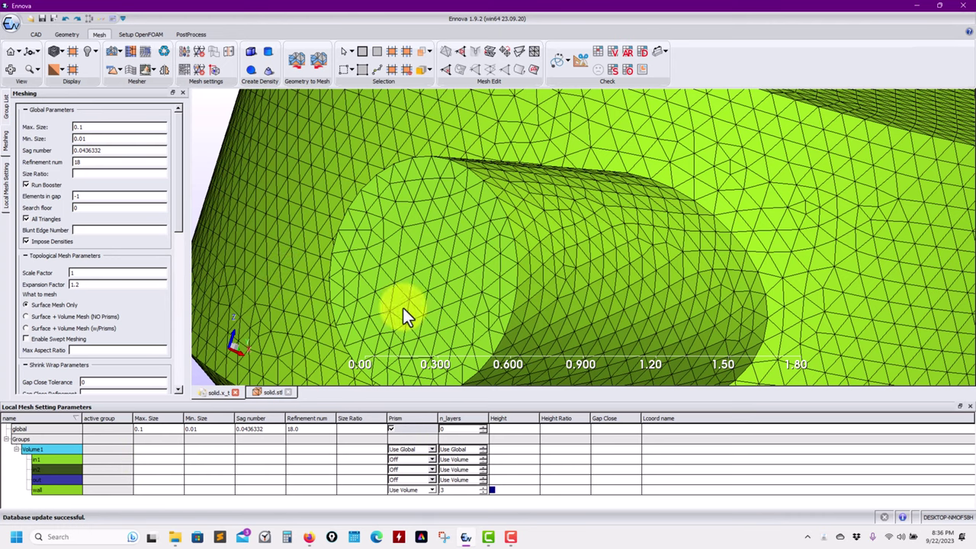
Step: Regenerate the mesh with the new prism settings, producing 43707 wall prisms
left_click(133, 69)
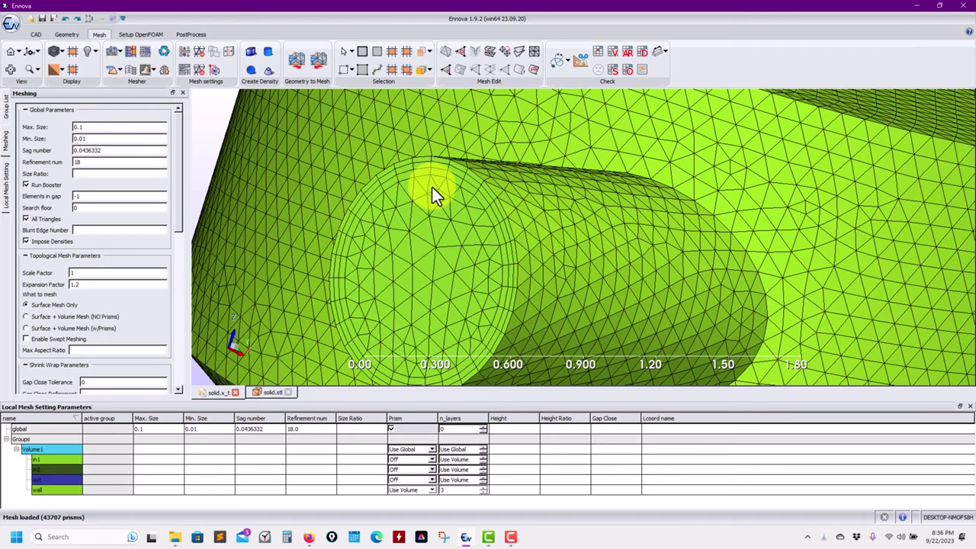
middle_click_drag(468, 170, 515, 250)
scroll(511, 242, "up", 3)
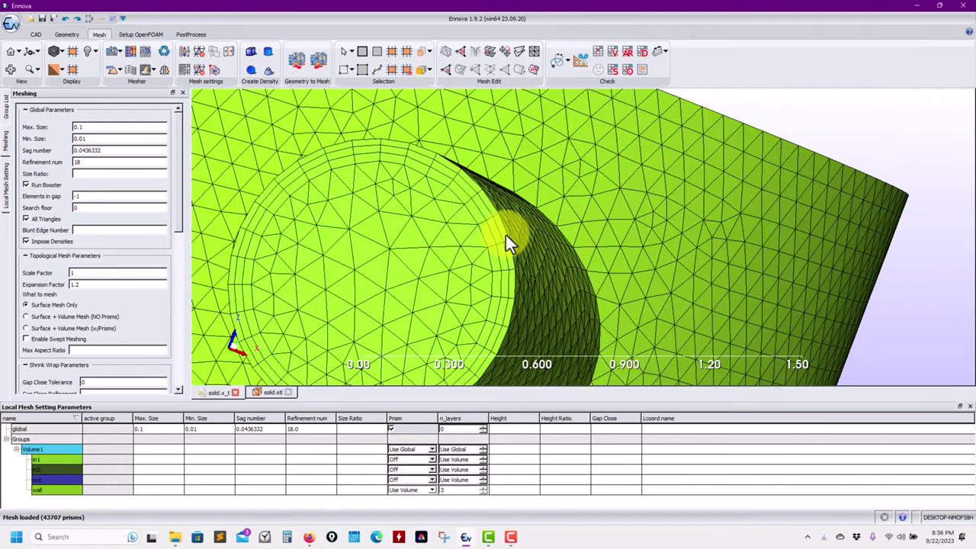
scroll(478, 209, "down", 2)
Step: Orbit and zoom to inspect the prism layers where the pipe meets the block
middle_click_drag(478, 209, 512, 138)
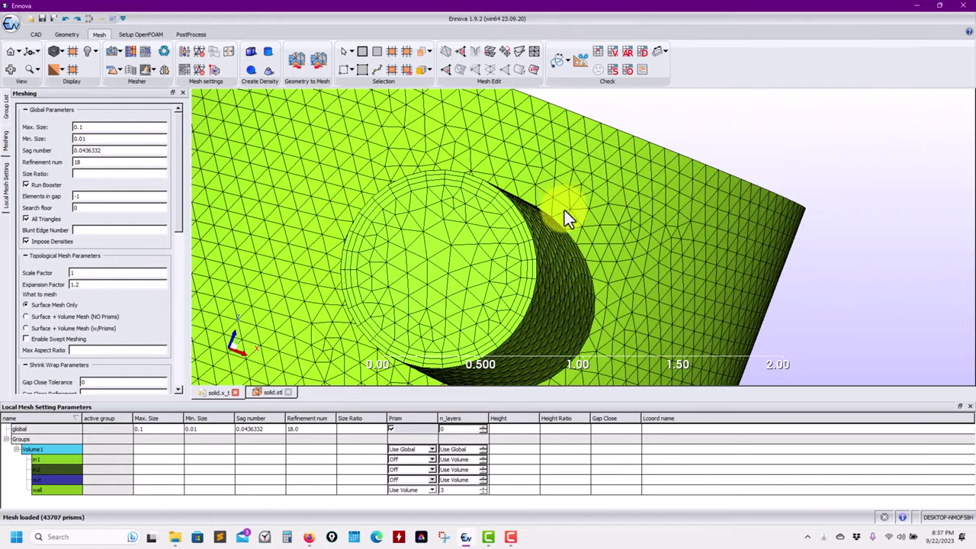
scroll(570, 261, "up", 2)
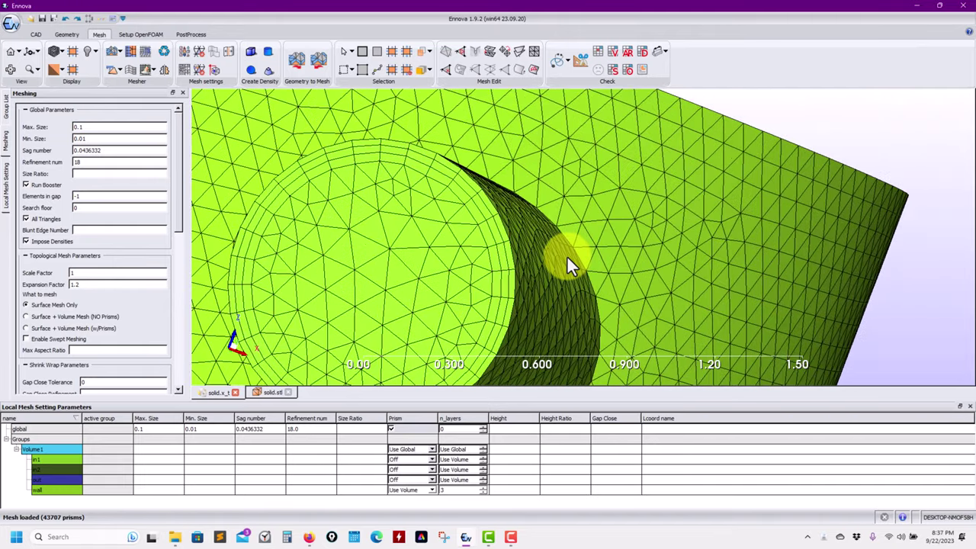
scroll(566, 255, "down", 4)
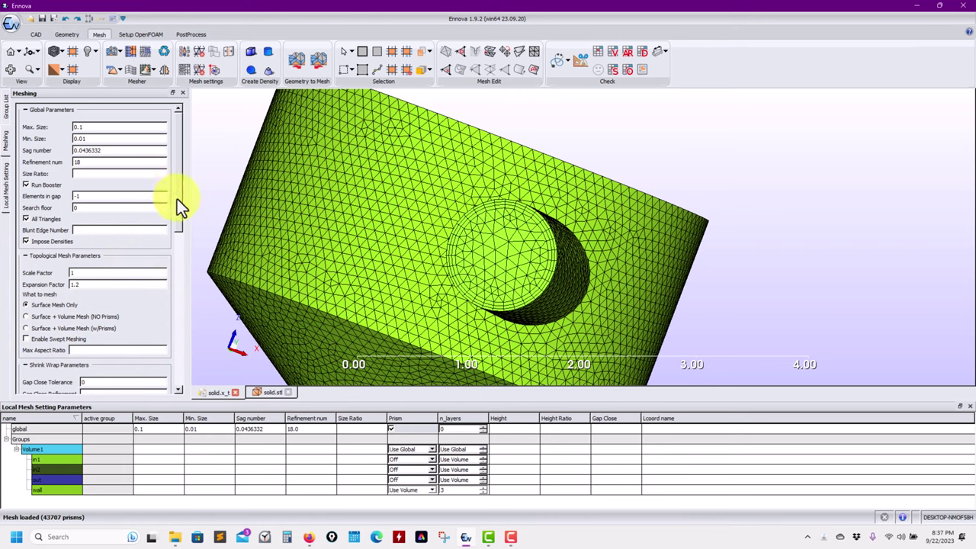
left_click_drag(177, 199, 168, 422)
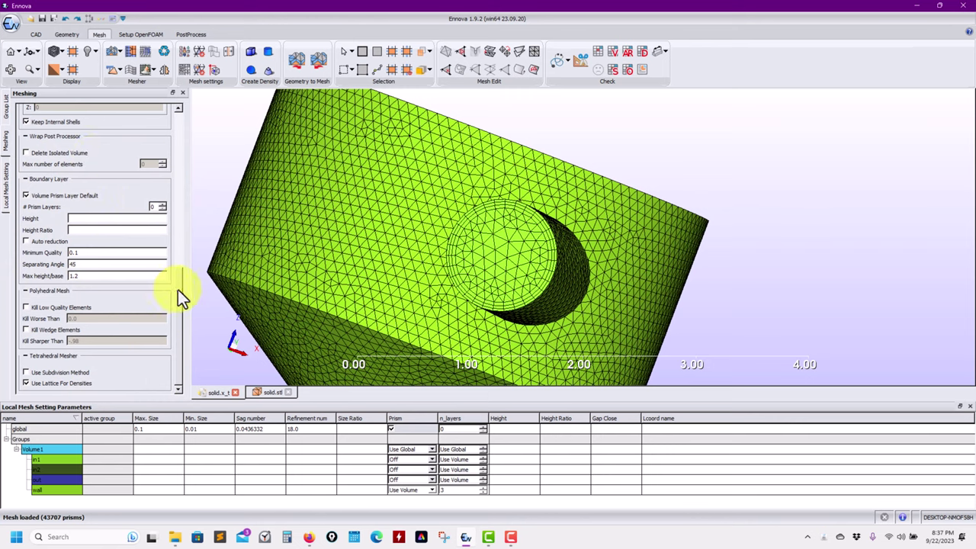
scroll(180, 190, "up", 2)
scroll(180, 191, "up", 5)
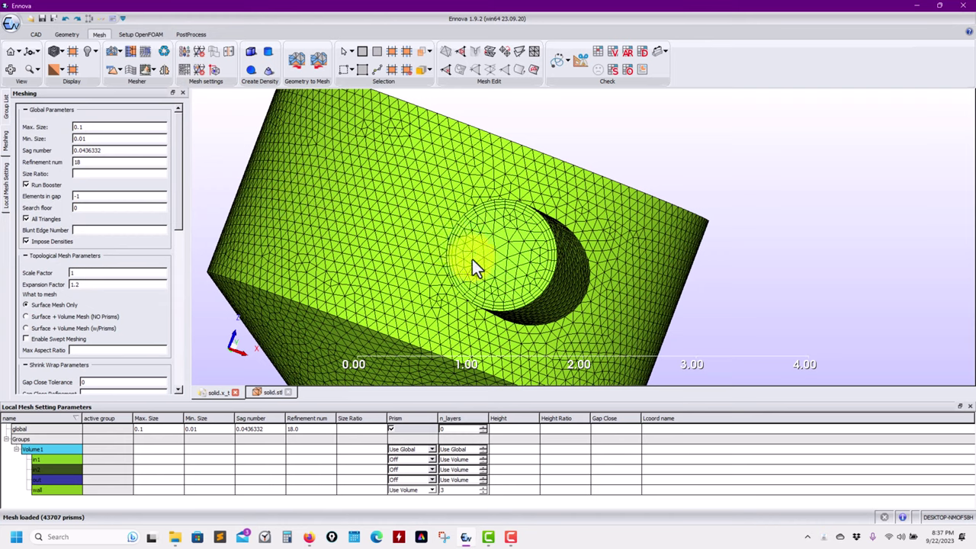
left_click_drag(472, 261, 532, 265)
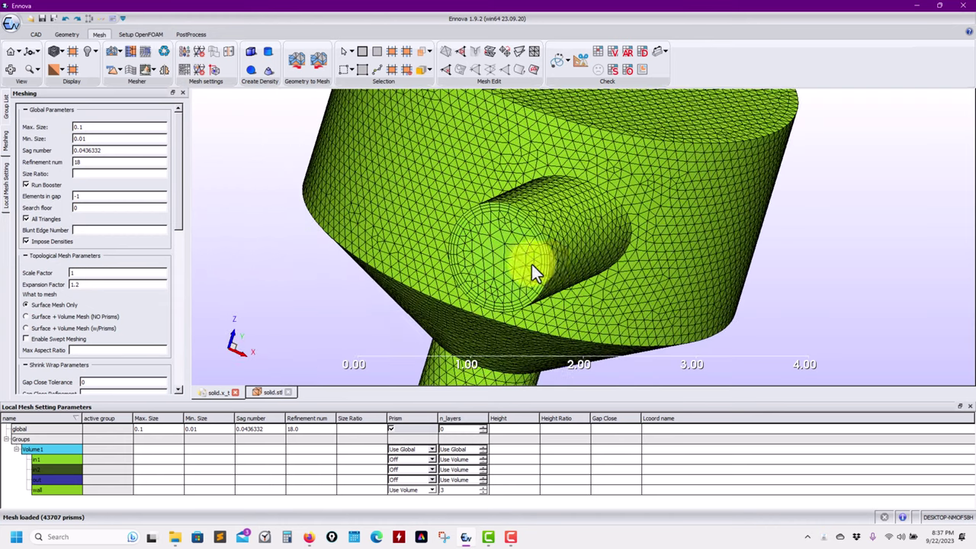
Step: Section the mesh with a translucent cut plane and zoom onto the outlet corner's prism layers
left_click(581, 57)
left_click_drag(277, 261, 231, 249)
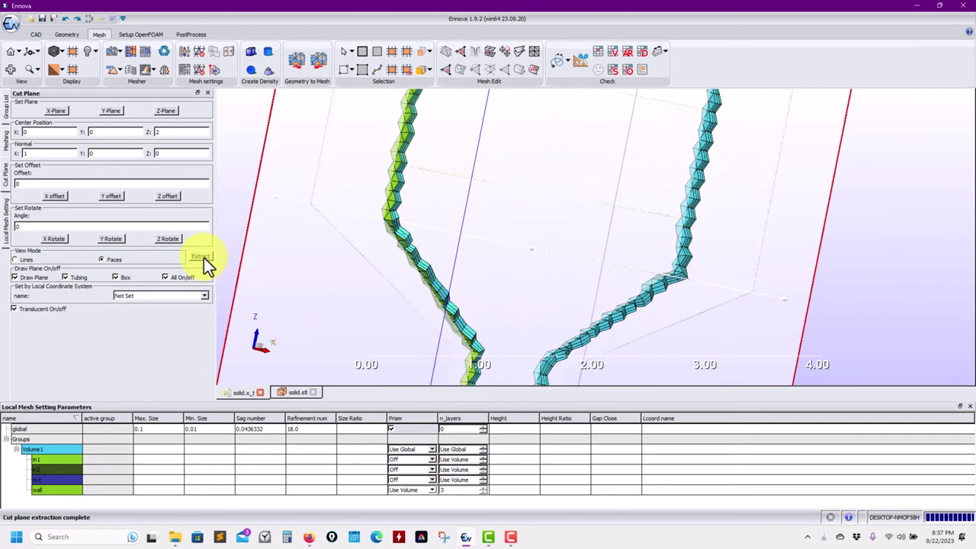
left_click(175, 279)
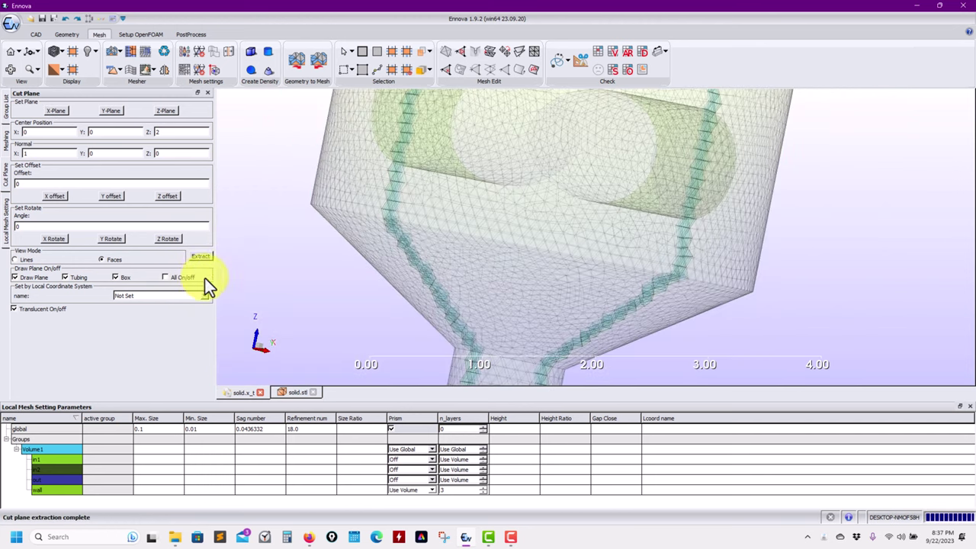
left_click(48, 308)
left_click(48, 307)
left_click_drag(496, 251, 452, 234)
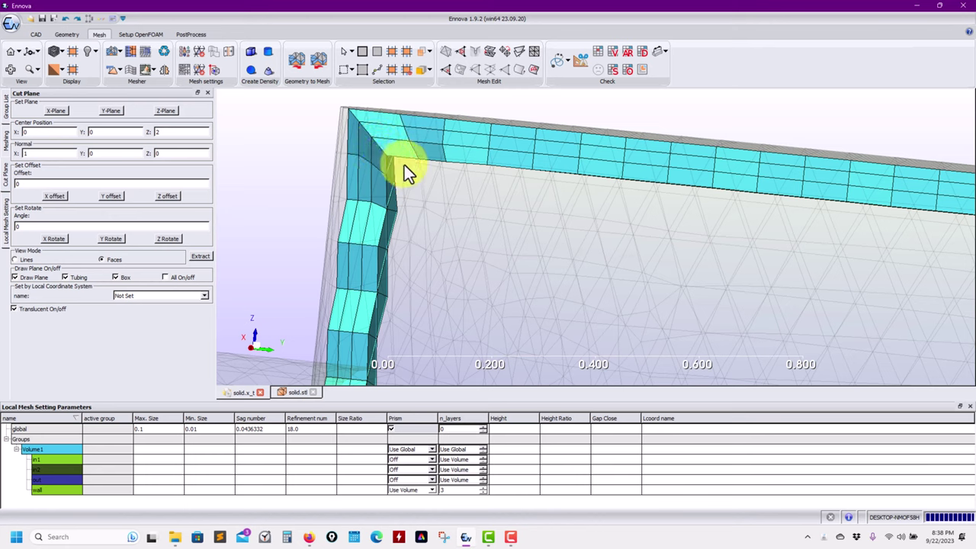
left_click(629, 71)
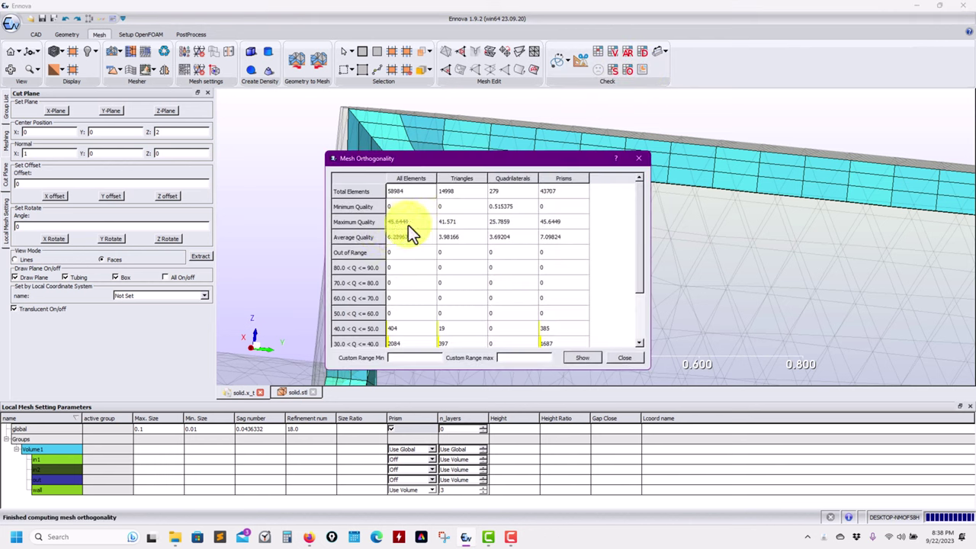
left_click(639, 160)
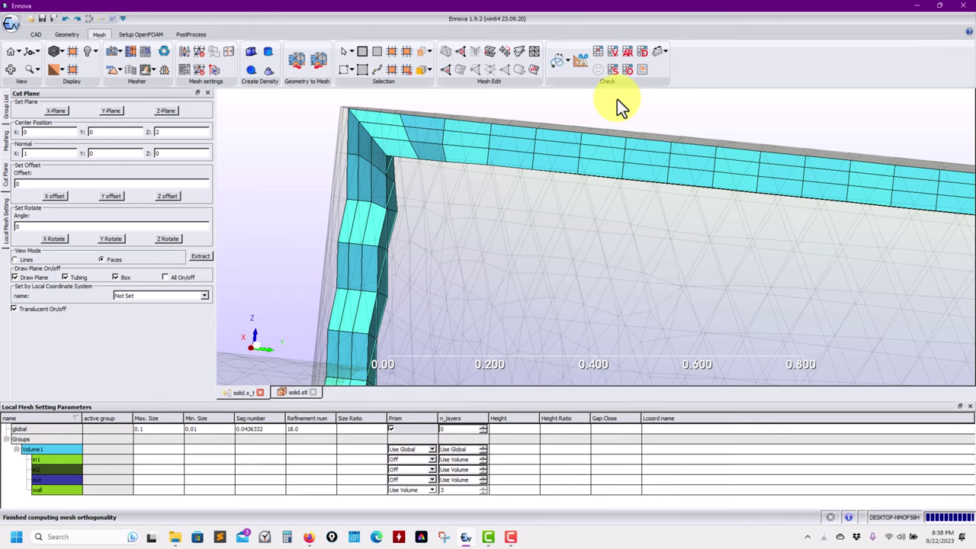
left_click(601, 50)
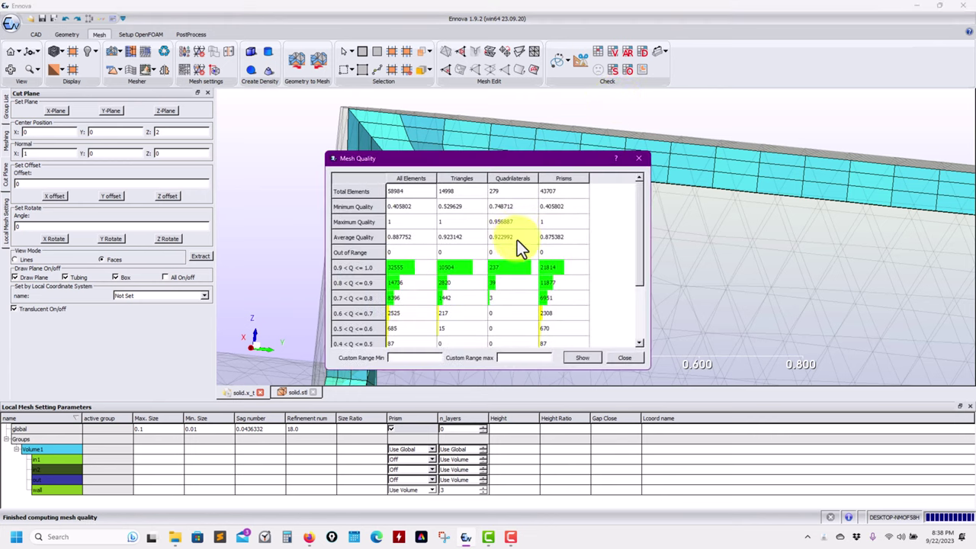
scroll(403, 279, "down", 2)
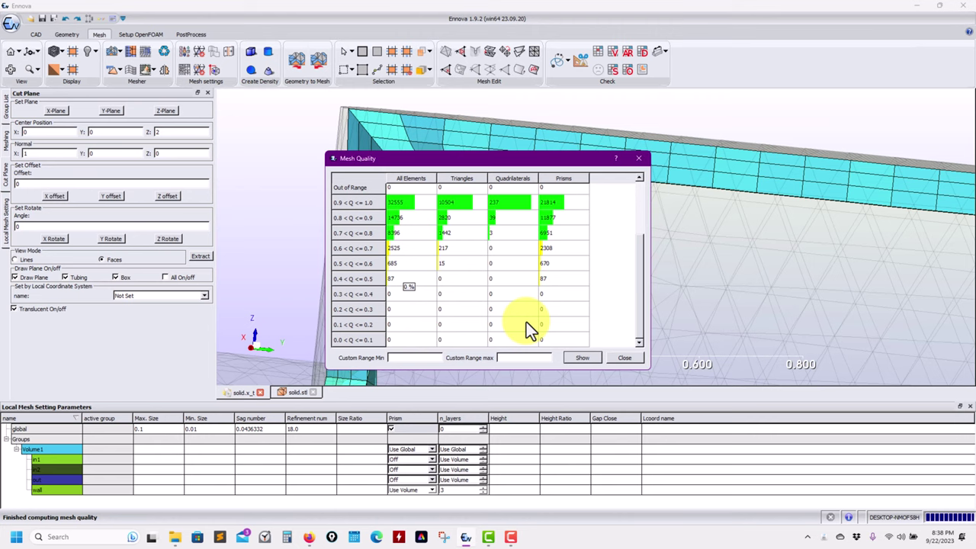
left_click(636, 360)
scroll(564, 274, "down", 5)
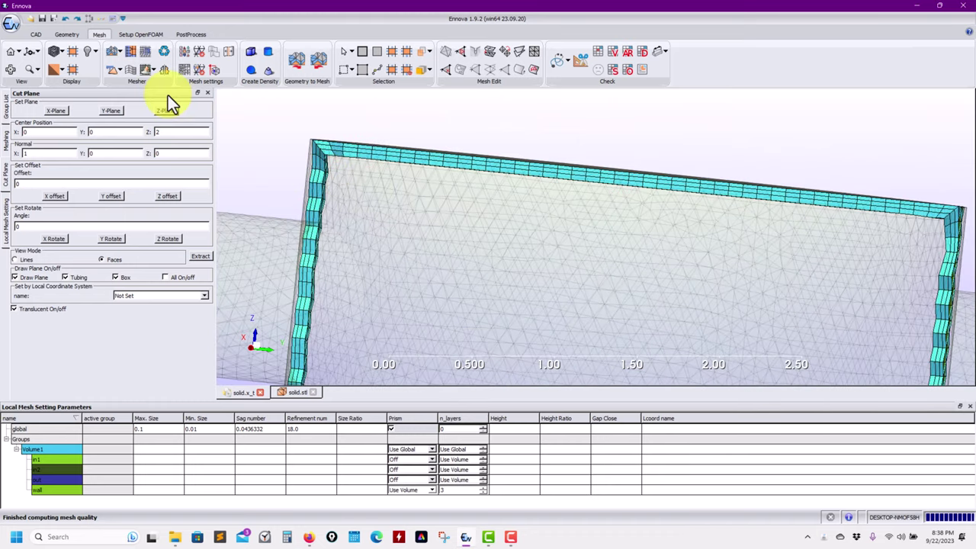
Step: Fill the volume with Tet Fill Mesh, giving 261626 tetrahedra plus 43707 prisms
left_click(118, 72)
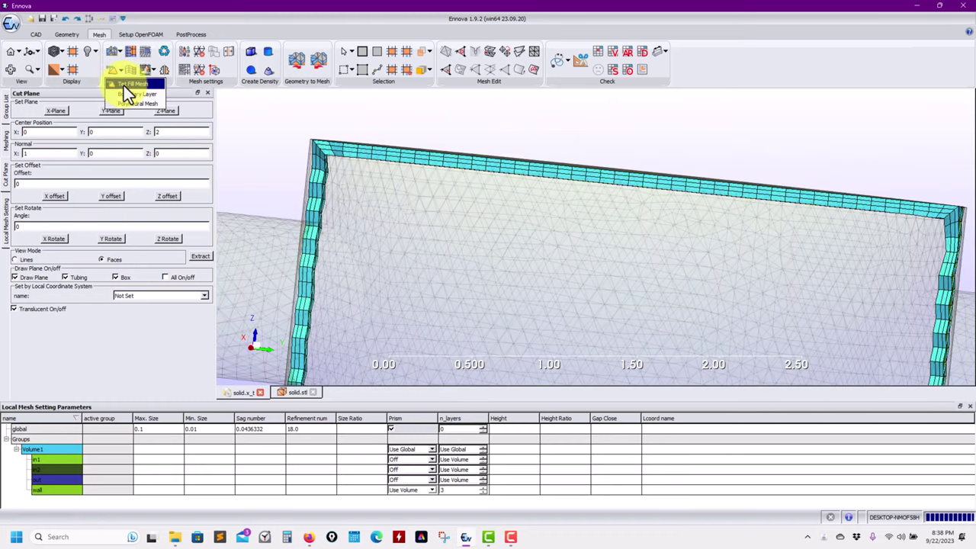
left_click(128, 84)
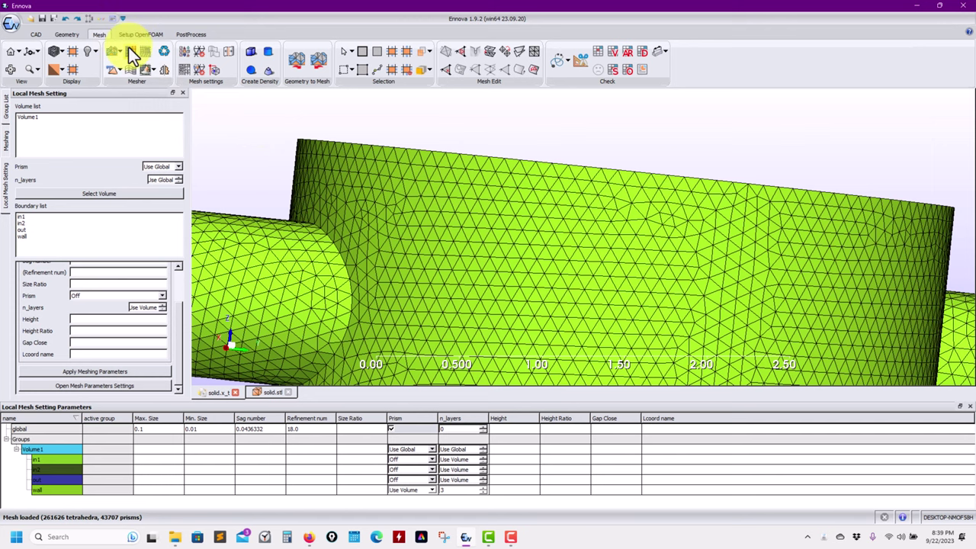
scroll(397, 238, "down", 3)
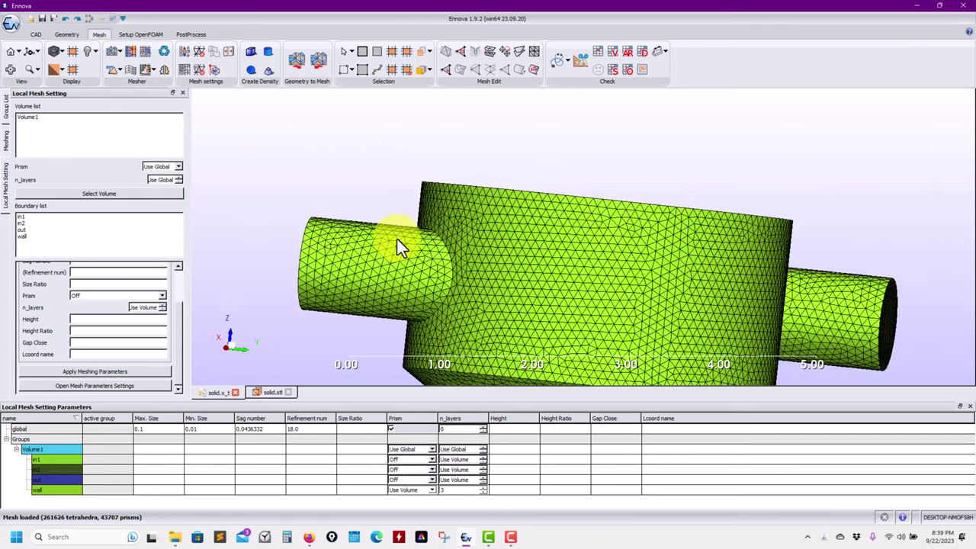
left_click_drag(444, 277, 494, 173)
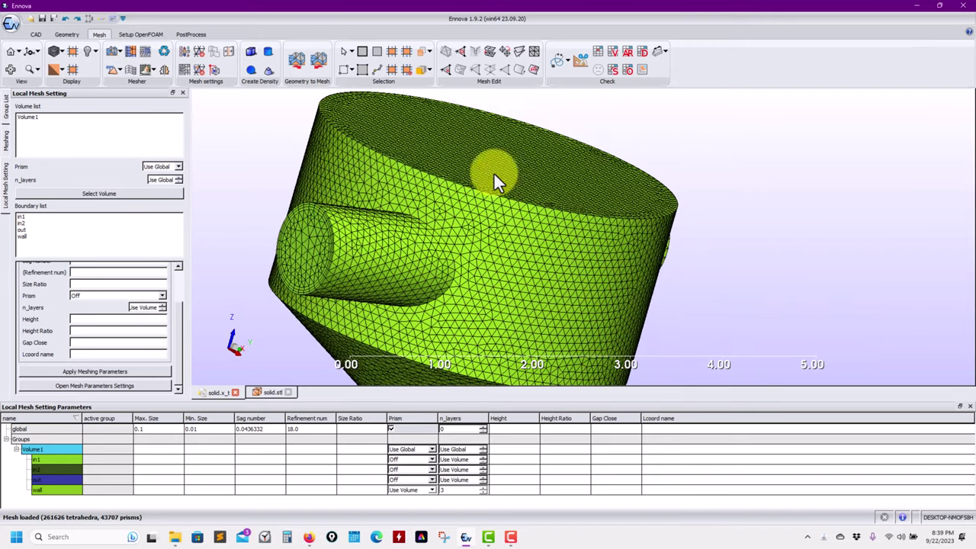
Step: Extract an X-normal cut-plane section at z = 2 through the volume mesh
left_click(581, 63)
left_click(200, 257)
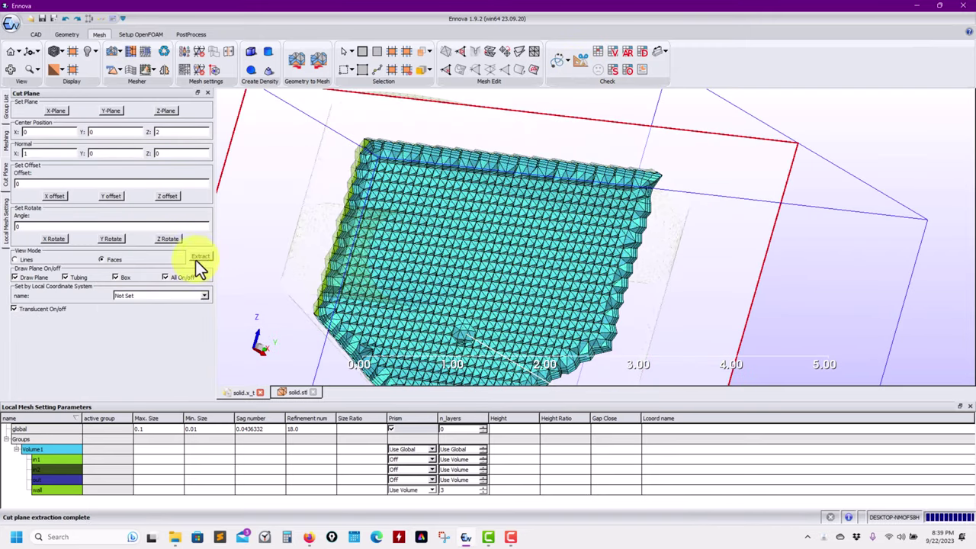
mouse_move(808, 141)
left_mouse_down()
mouse_move(867, 153)
mouse_move(841, 152)
mouse_move(894, 259)
mouse_move(846, 267)
mouse_move(879, 254)
left_mouse_up()
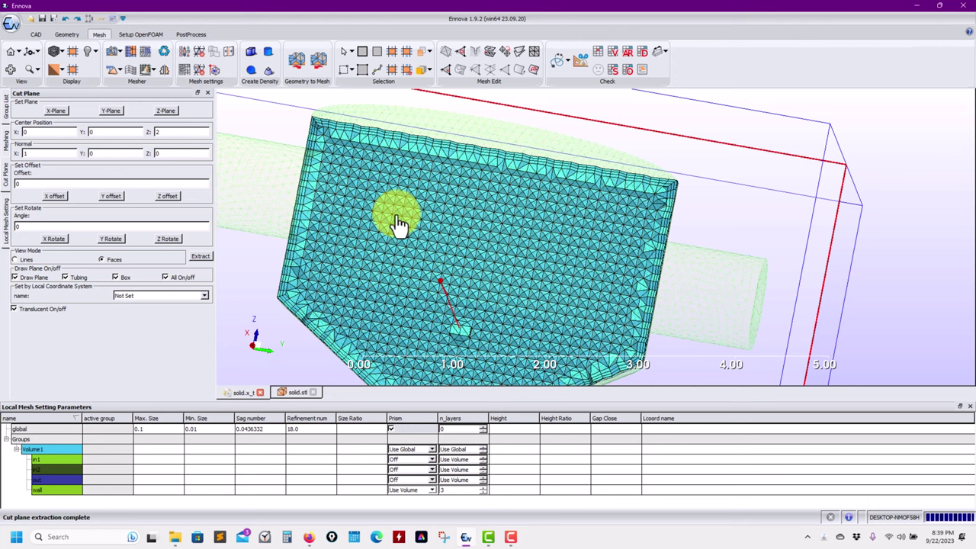
Step: Set What to mesh to Surface + Volume Mesh (w/Prisms) and remesh, overwriting the old mesh
left_click(7, 110)
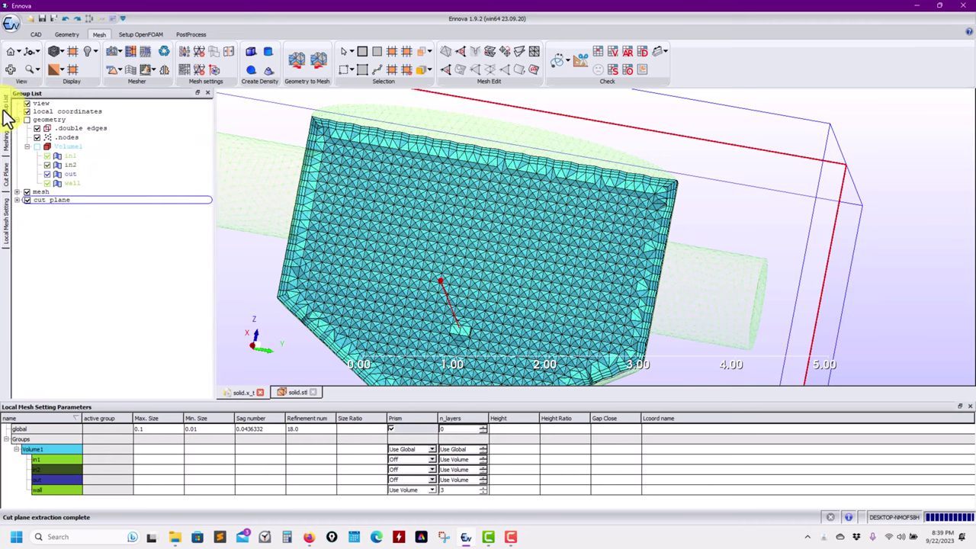
left_click(7, 141)
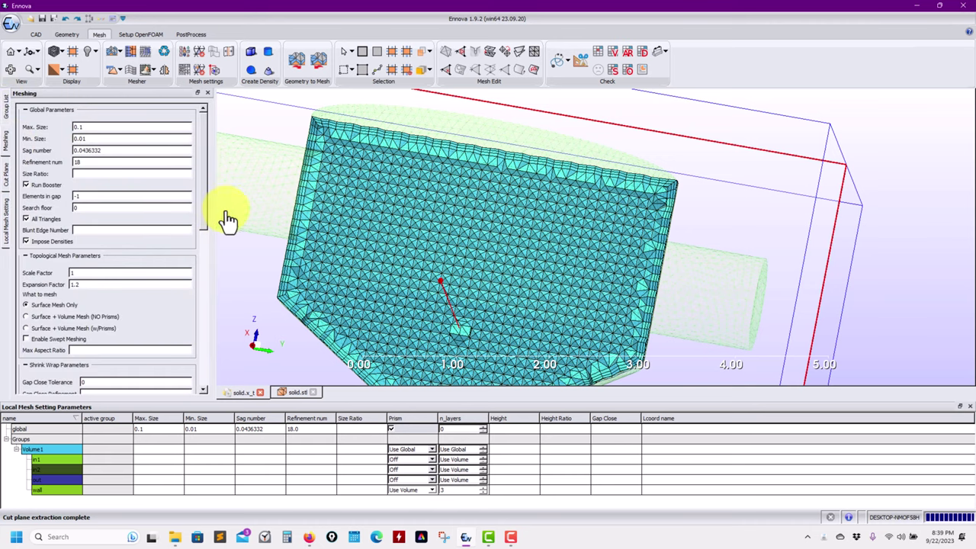
left_click_drag(203, 211, 210, 409)
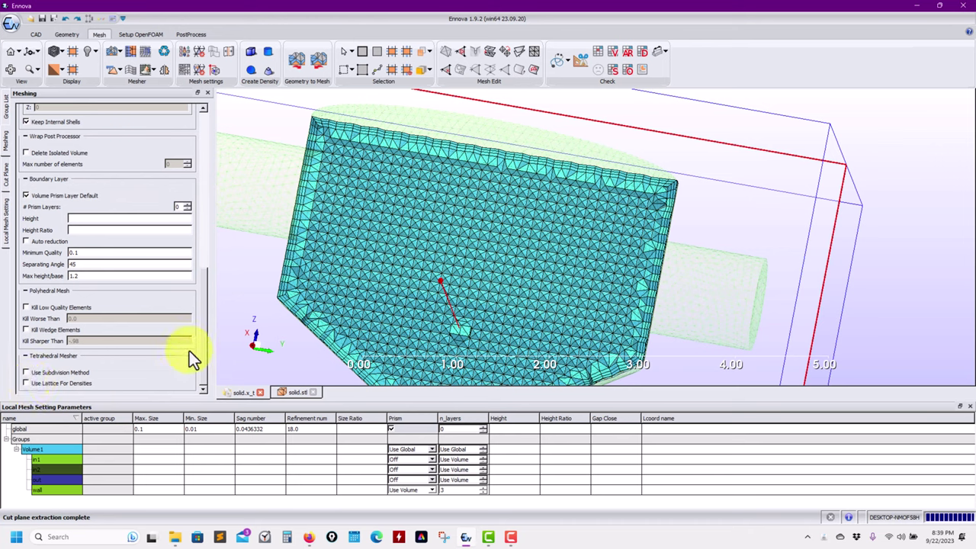
left_click_drag(200, 333, 208, 128)
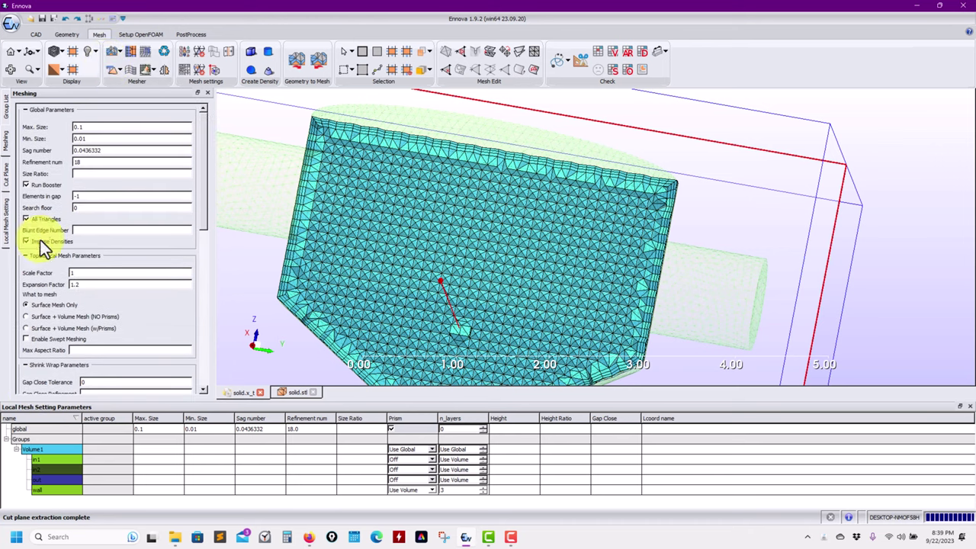
left_click(35, 328)
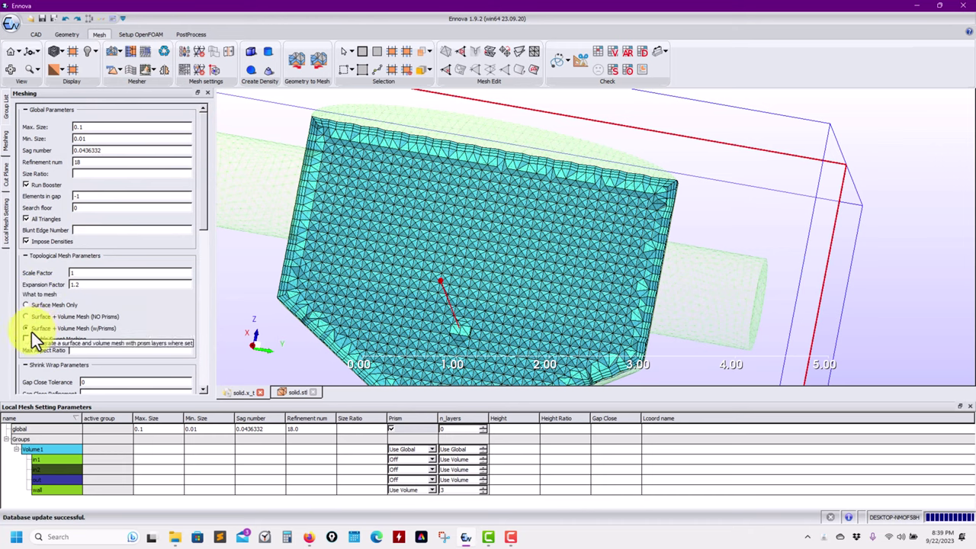
left_click(113, 54)
left_click(440, 280)
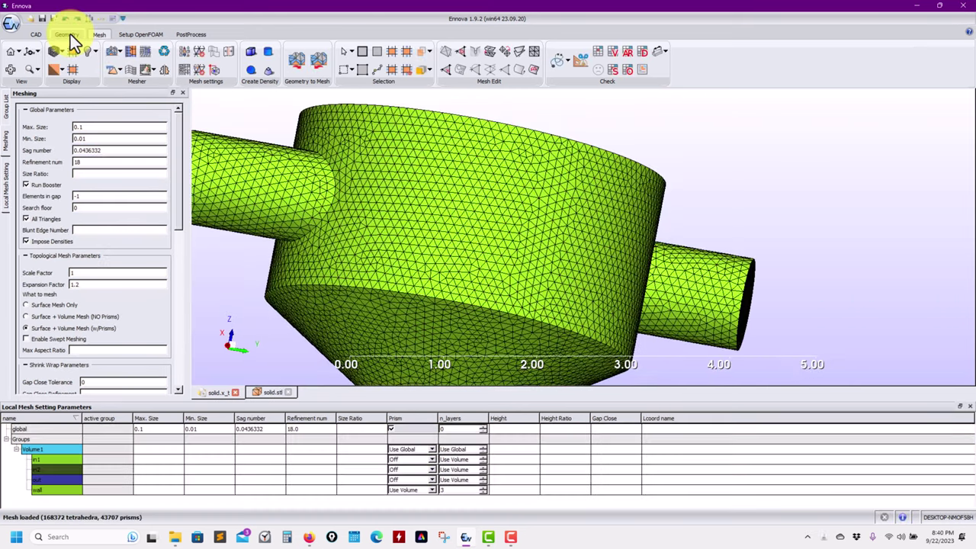
Step: Run Auto Repair > Find Volumes on the Geometry tab
left_click(68, 35)
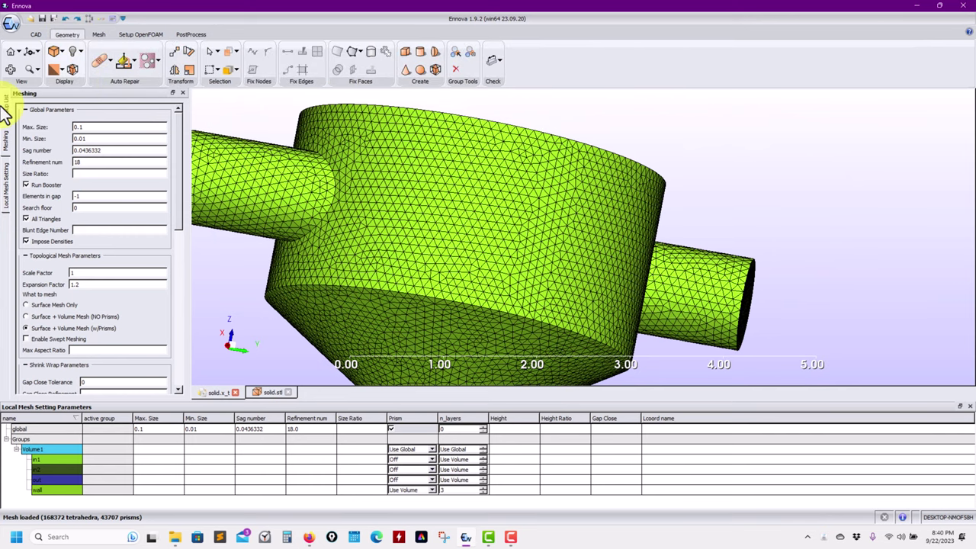
left_click(100, 34)
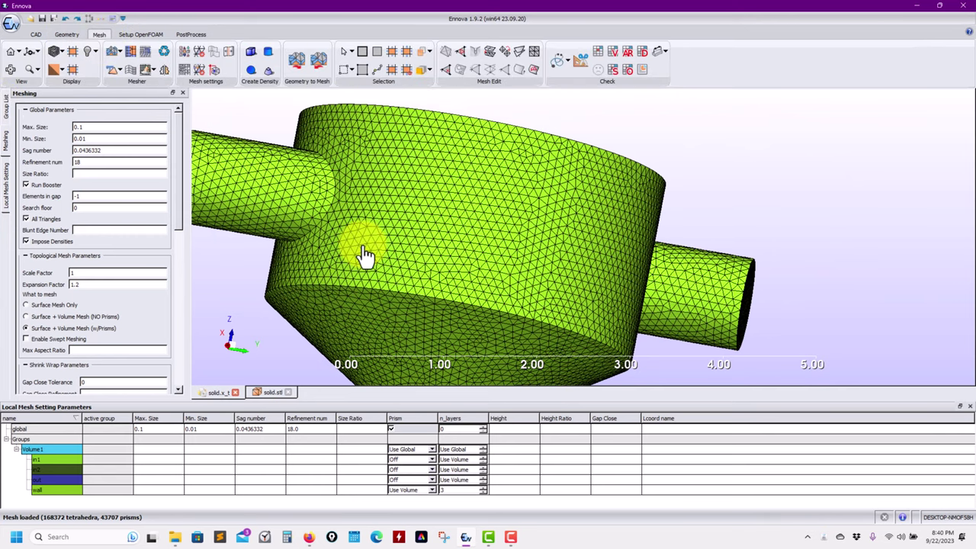
left_click(68, 33)
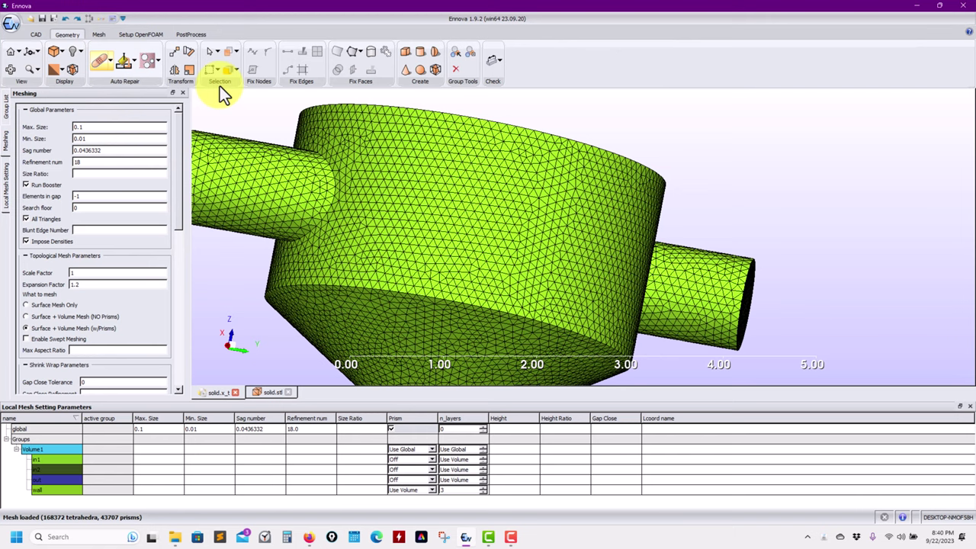
left_click(133, 61)
left_click(5, 113)
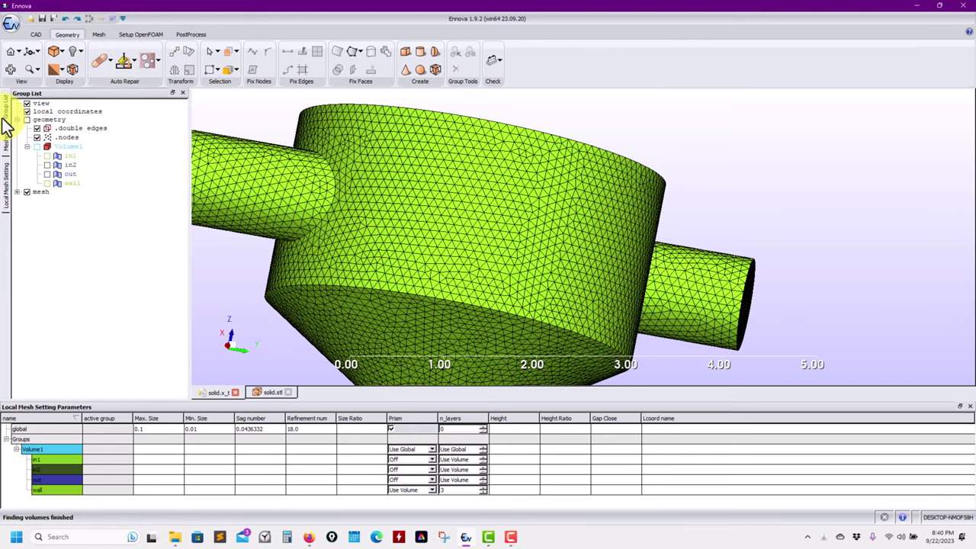
Step: Return to the Mesh tab's Meshing panel with the mixer's underside in view
left_click(100, 35)
left_click_drag(385, 184, 383, 242)
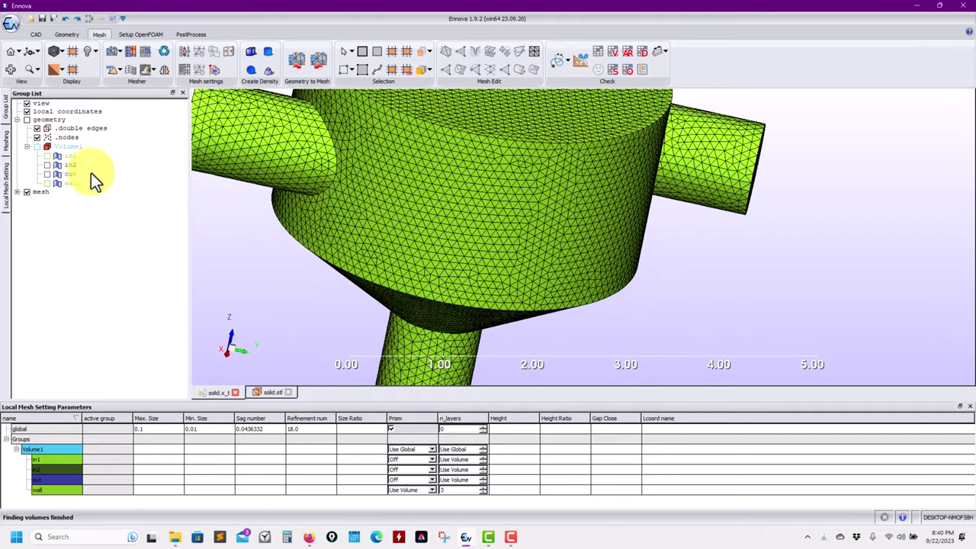
left_click(7, 143)
left_click_drag(409, 206, 438, 301)
Step: Extract a translucent cut-plane section with All On/off unchecked, viewed face-on
left_click(568, 66)
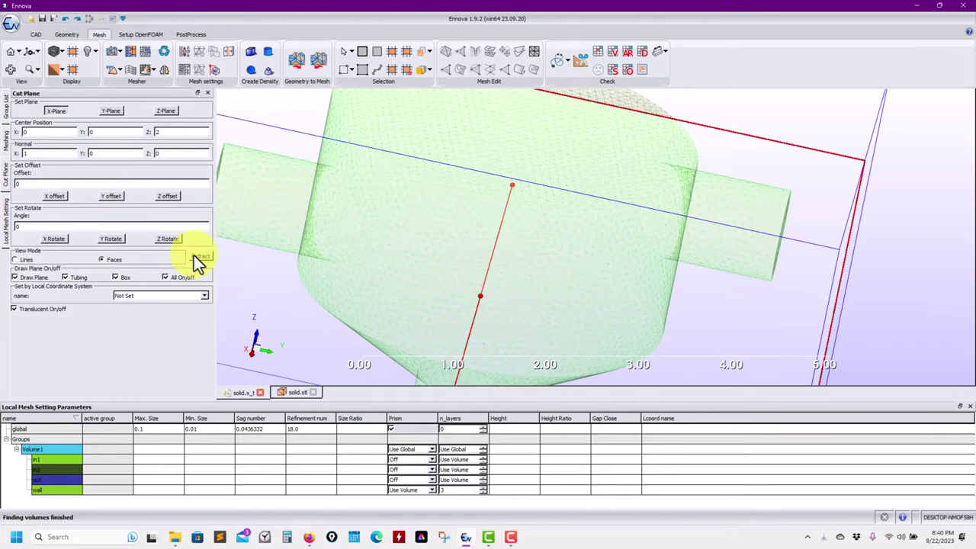
left_click(198, 257)
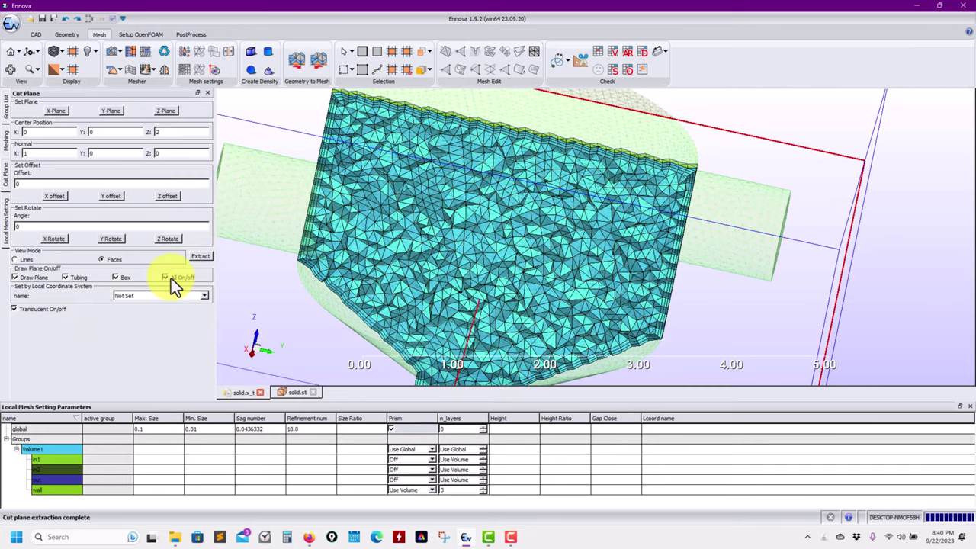
left_click(171, 278)
left_click(31, 311)
left_click(31, 311)
left_click(499, 272)
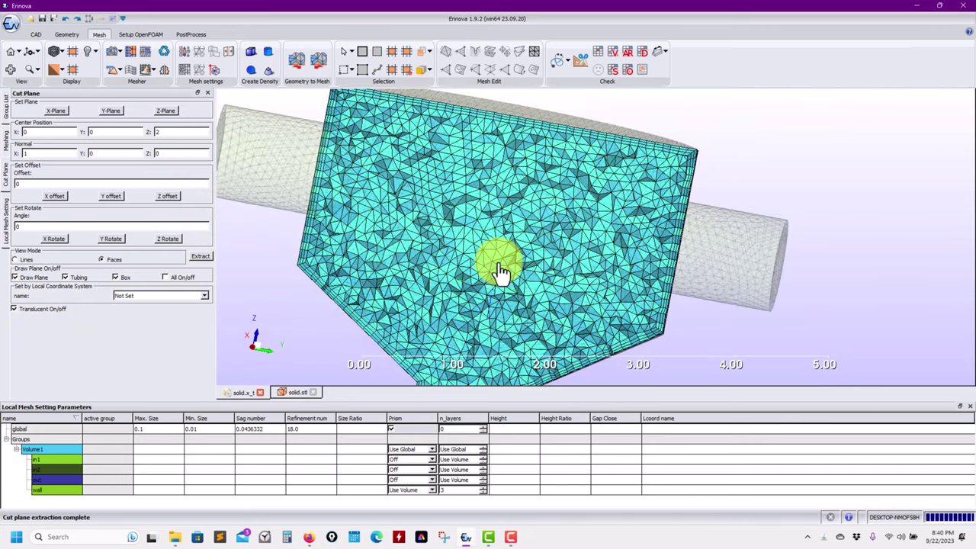
left_click_drag(499, 272, 632, 239)
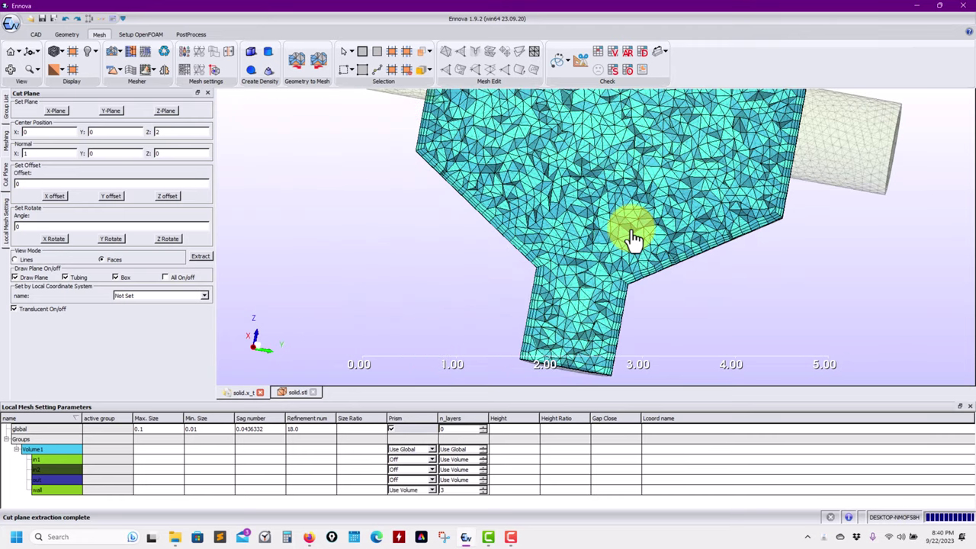
left_click_drag(632, 239, 569, 225)
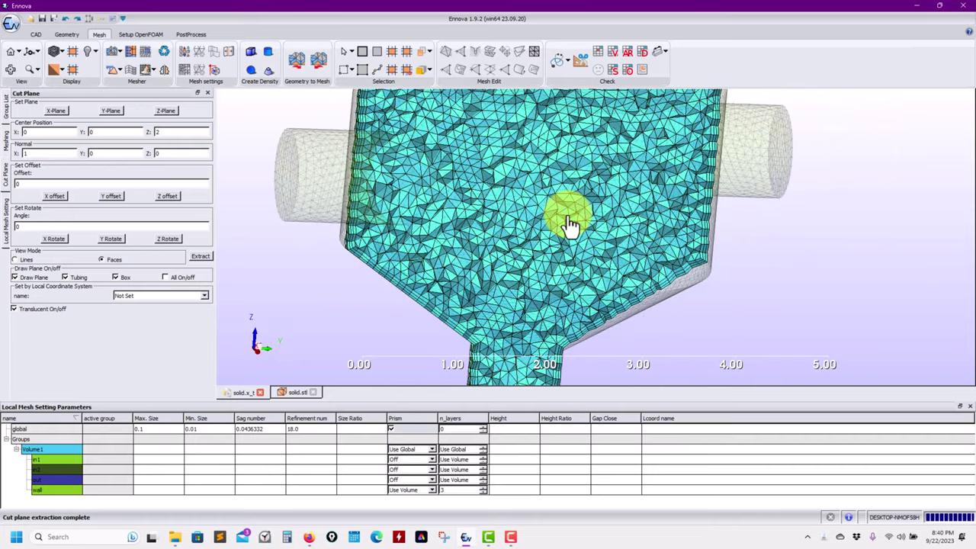
left_click(626, 70)
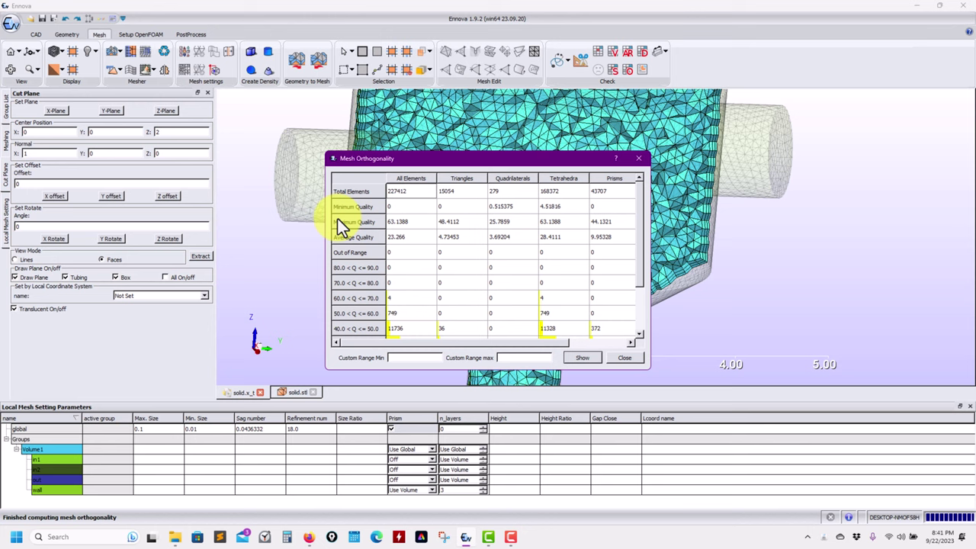
left_click(623, 358)
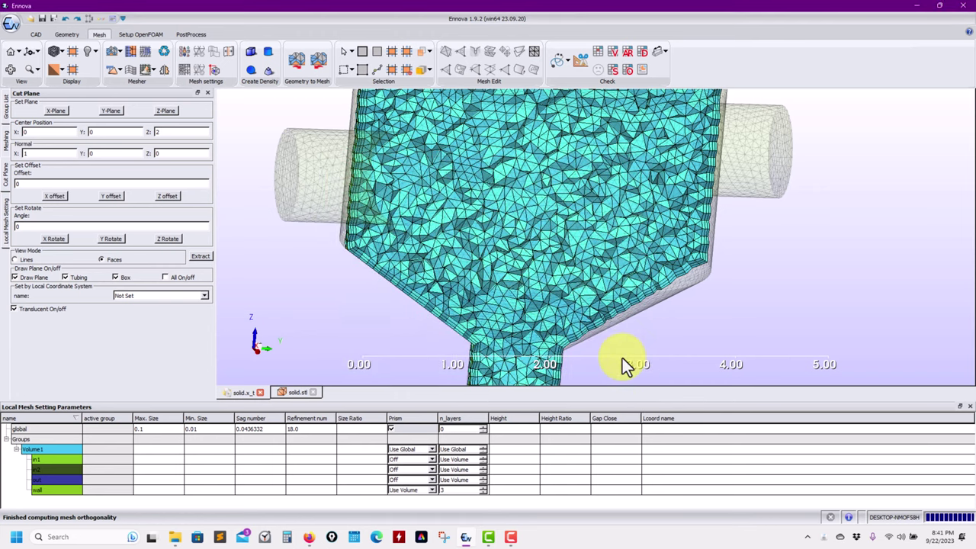
Step: Remesh with the Polyhedral Mesh mesher, clearing the old mesh, to get 54820 polyhedra
left_click(120, 69)
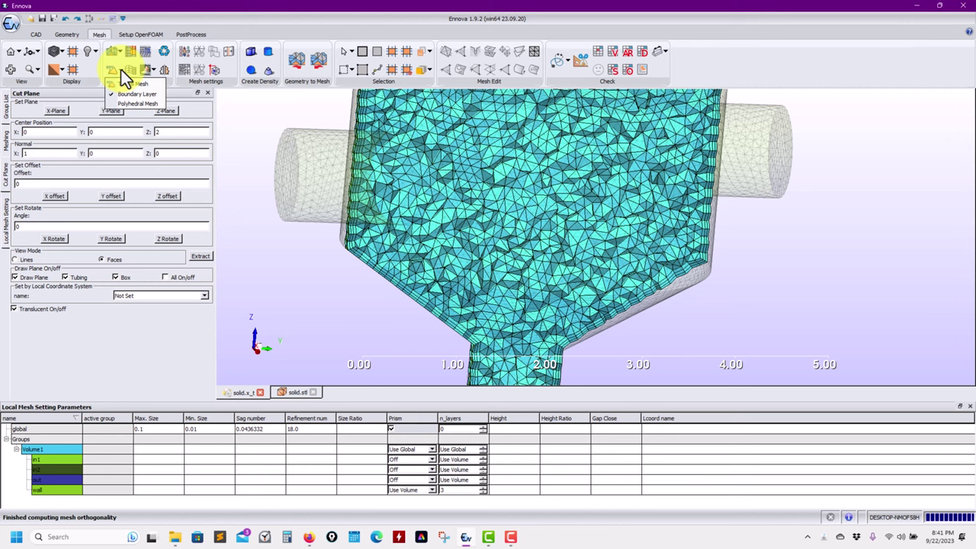
left_click(122, 102)
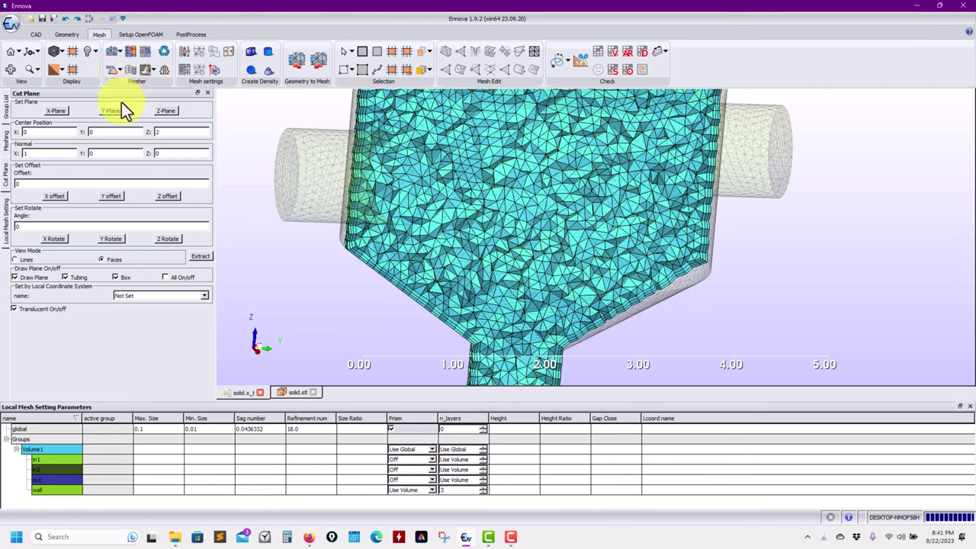
left_click(122, 69)
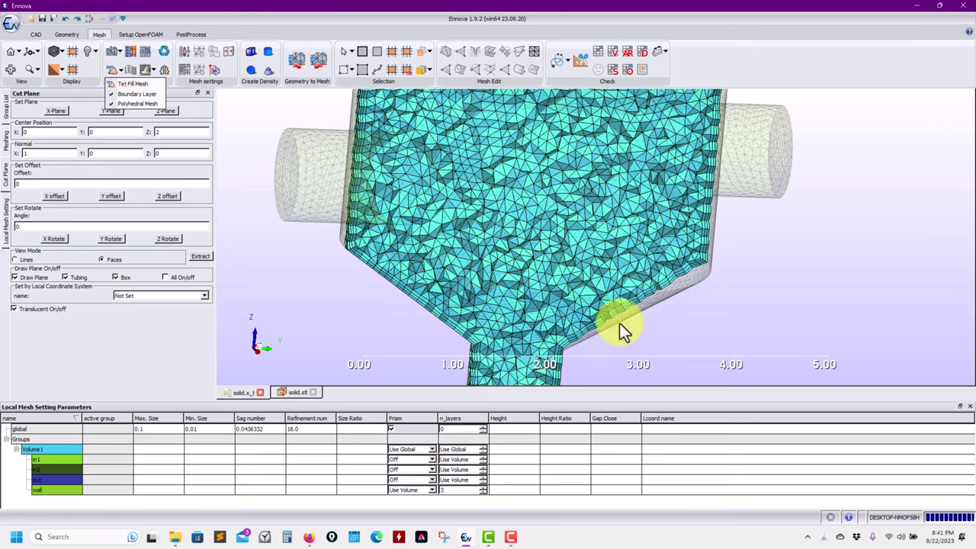
left_click_drag(681, 277, 656, 283)
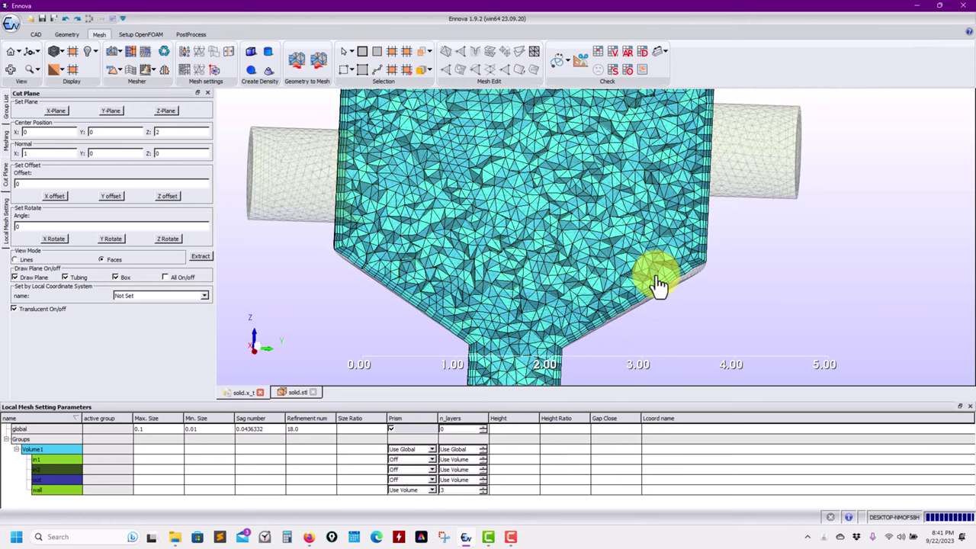
left_click(113, 66)
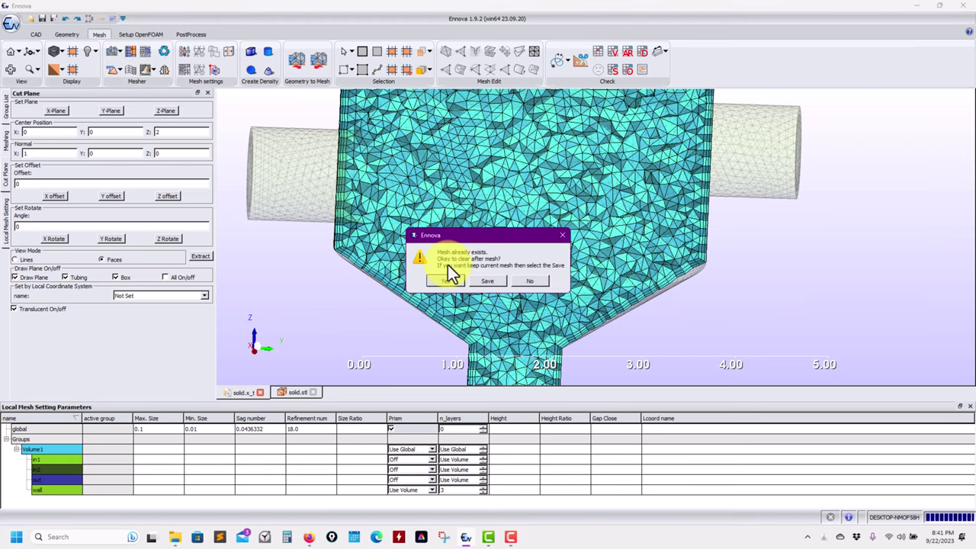
left_click(449, 283)
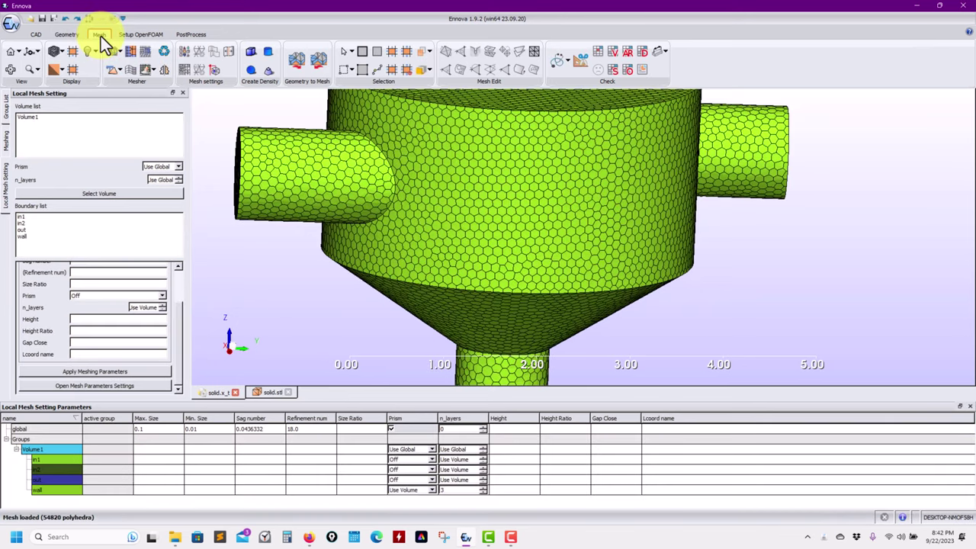
Step: Enable the Messages panel and read the polyhedral meshing log
right_click(100, 36)
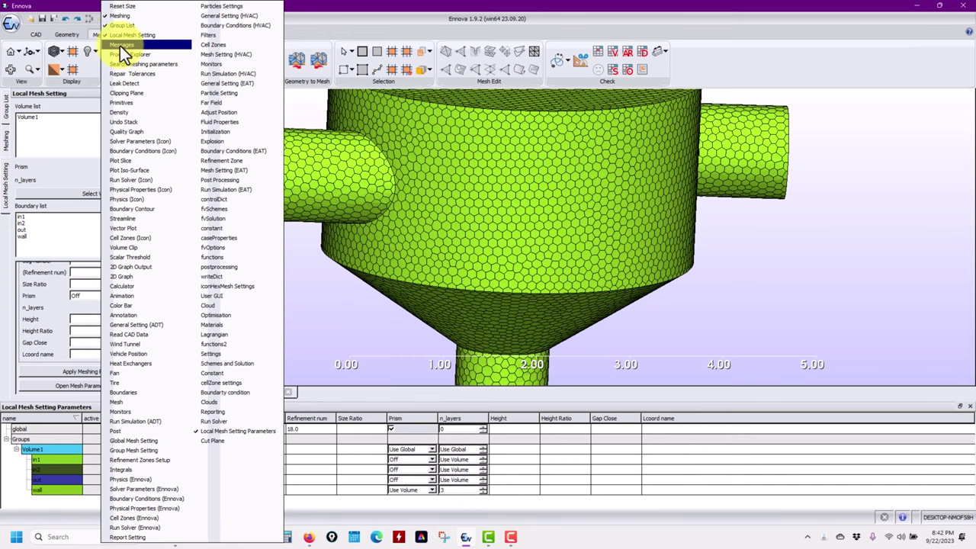
left_click(129, 45)
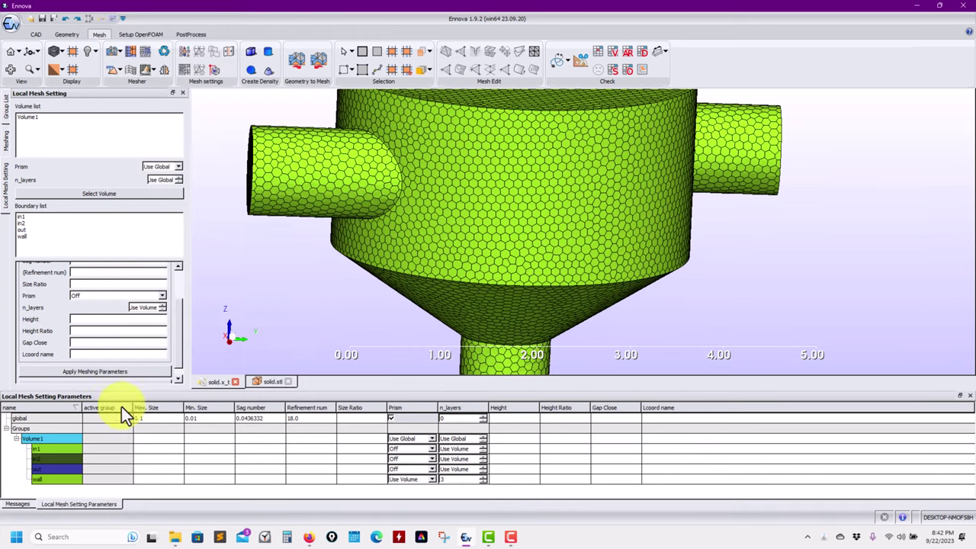
left_click(15, 503)
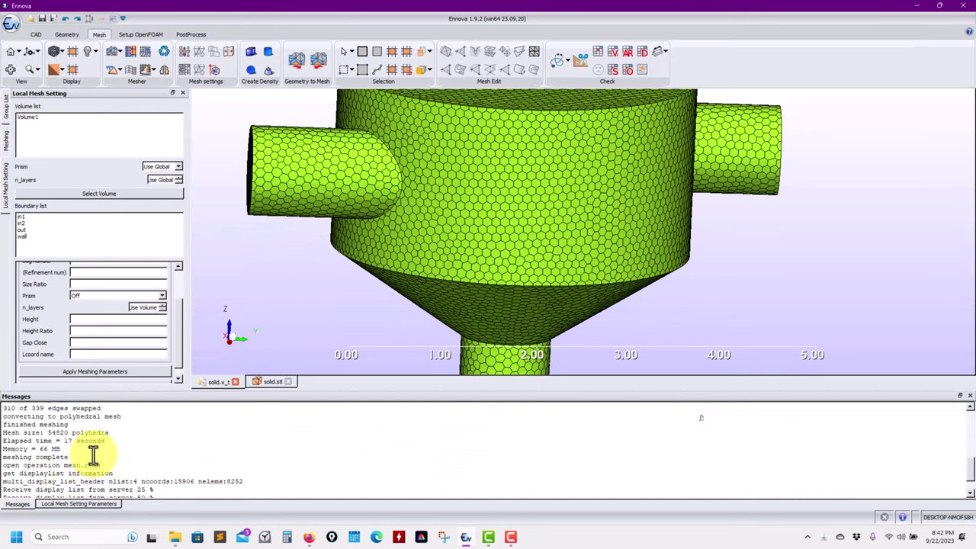
Step: Return to Local Mesh Setting Parameters, orbit the mesh, and bring up the Cut Plane settings
left_click(65, 505)
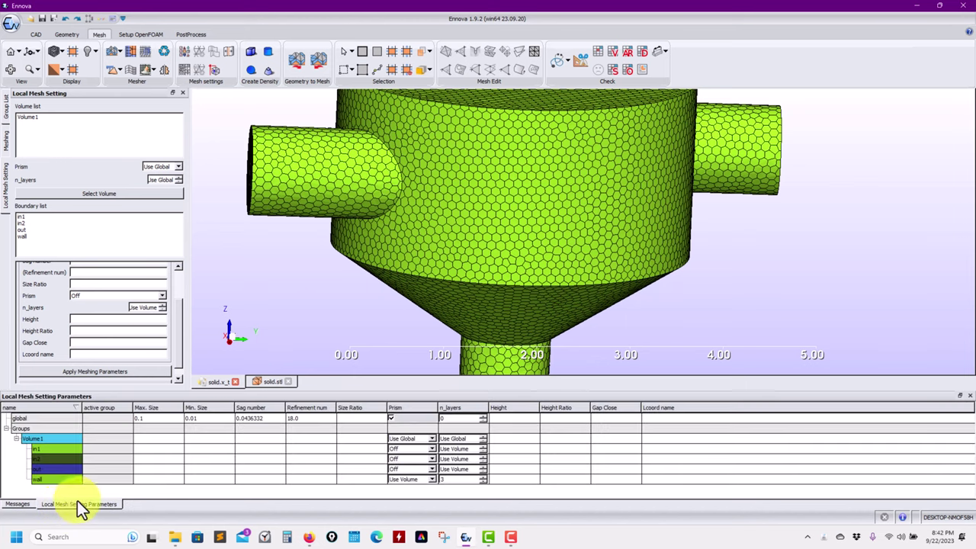
left_click_drag(274, 318, 592, 99)
left_click(576, 61)
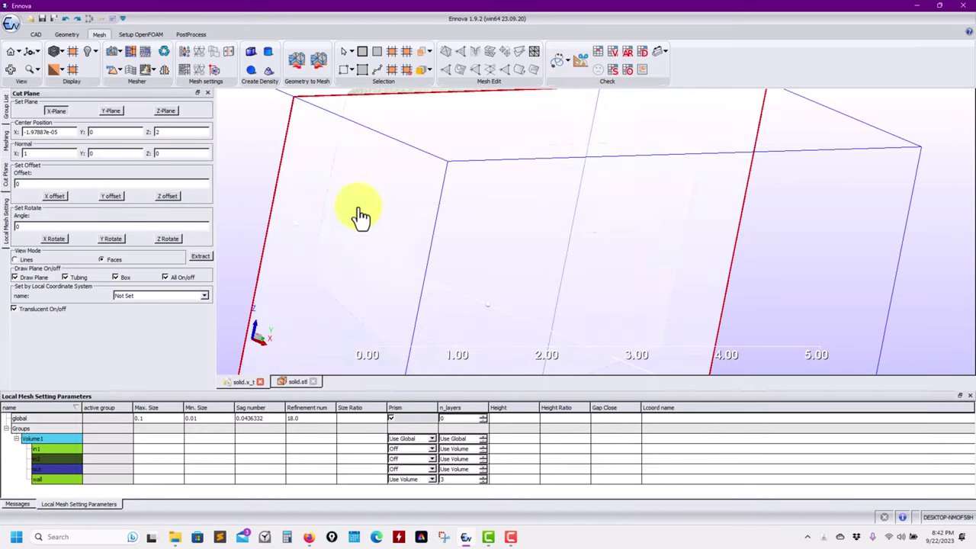
Step: Extract the z = 2 cut section with outlines hidden and translucency on, inspecting interior cells and wall layers
left_click(167, 196)
left_click(198, 257)
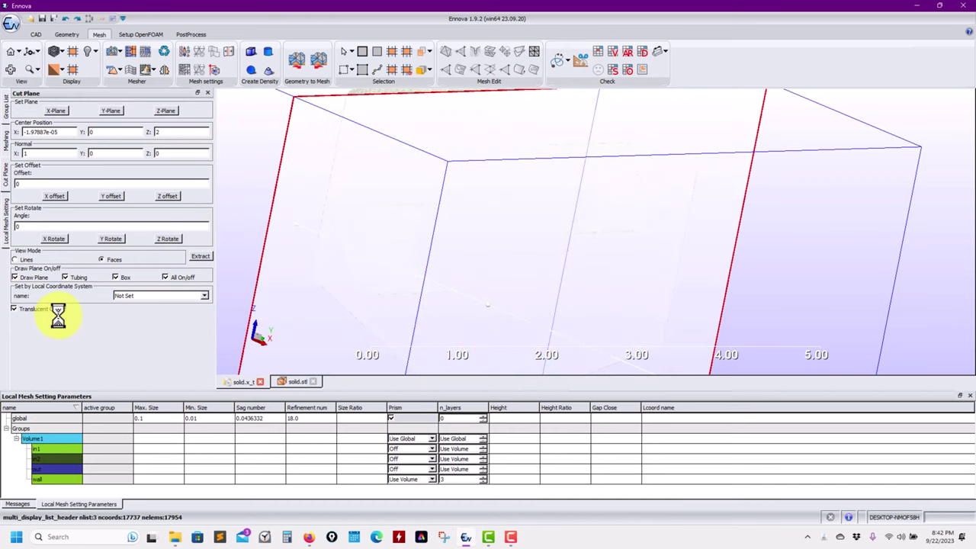
left_click(182, 277)
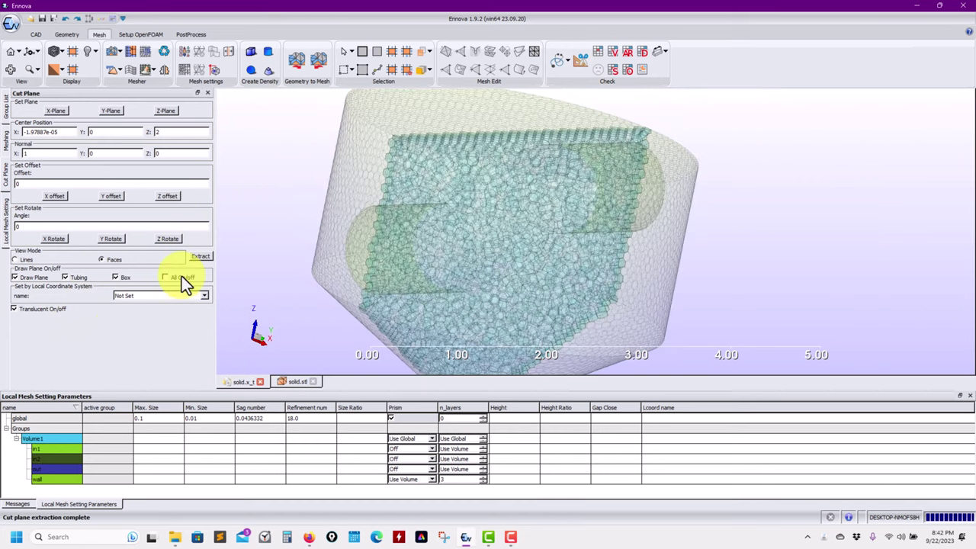
left_click(43, 308)
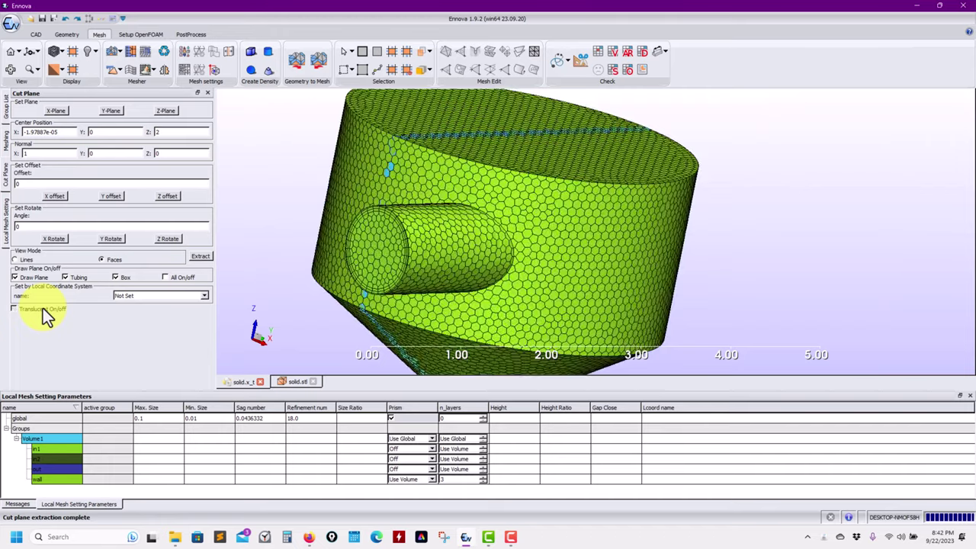
left_click(42, 308)
left_click_drag(503, 259, 542, 279)
scroll(540, 272, "up", 5)
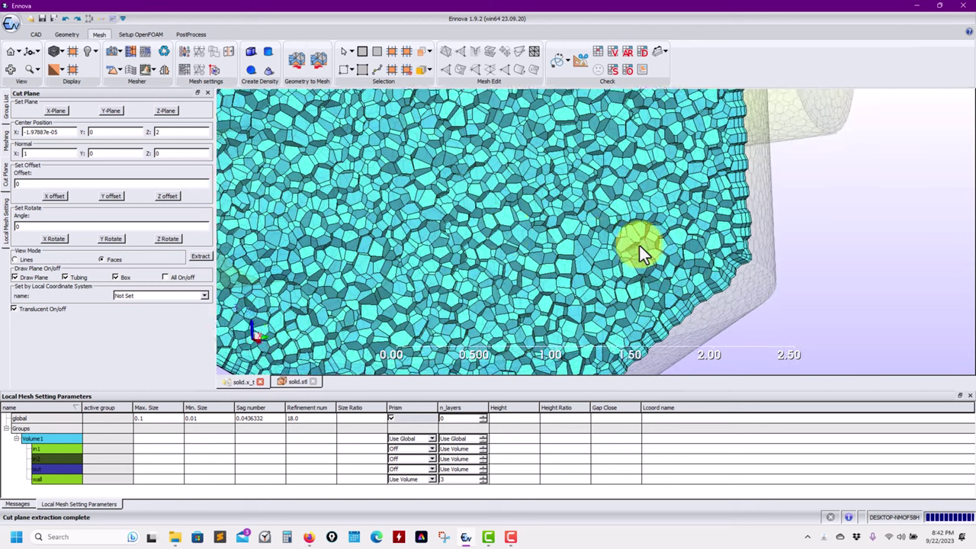
left_click_drag(638, 245, 519, 288)
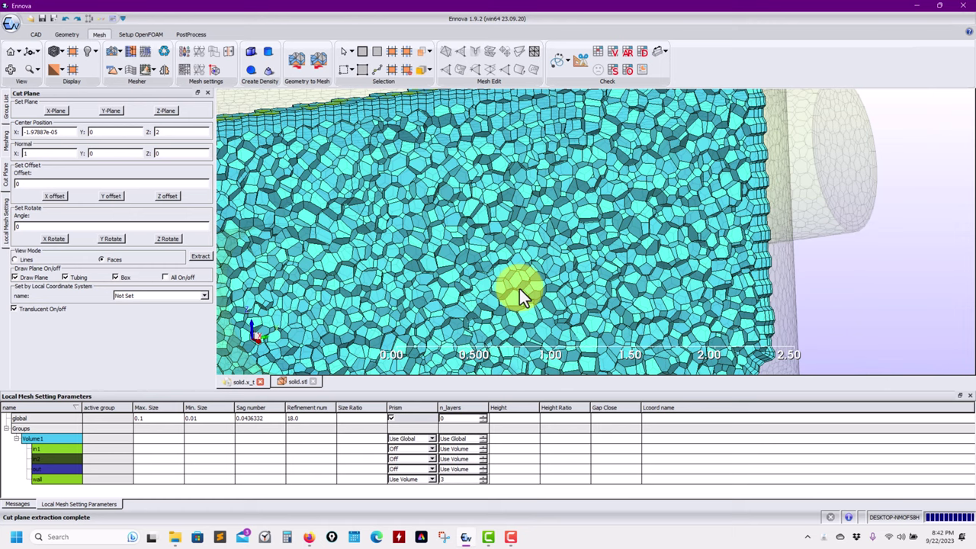
scroll(437, 304, "down", 3)
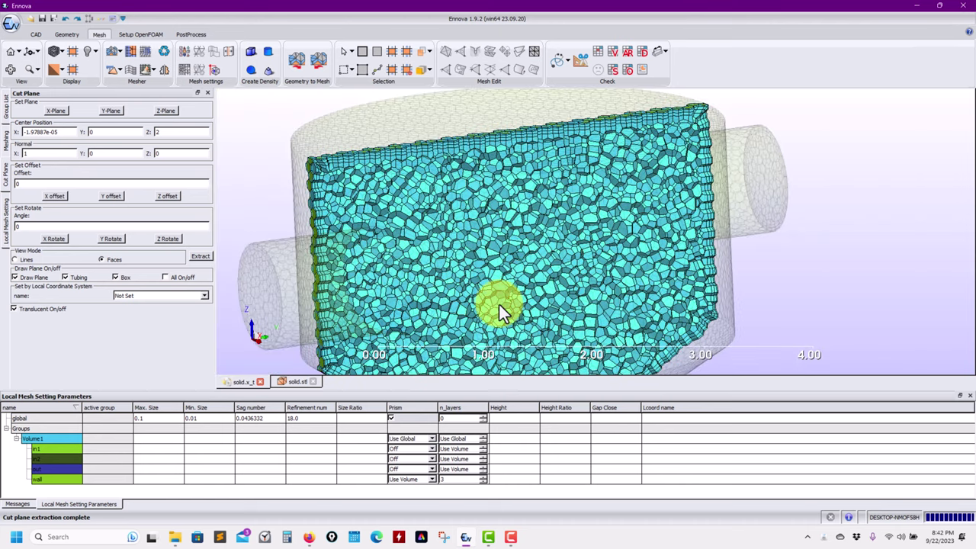
left_click_drag(498, 305, 521, 290)
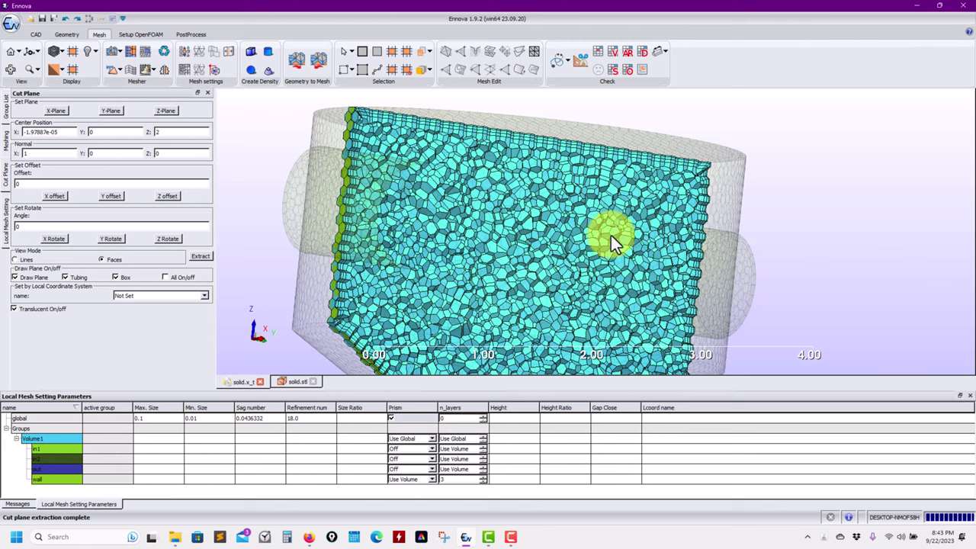
left_click(629, 72)
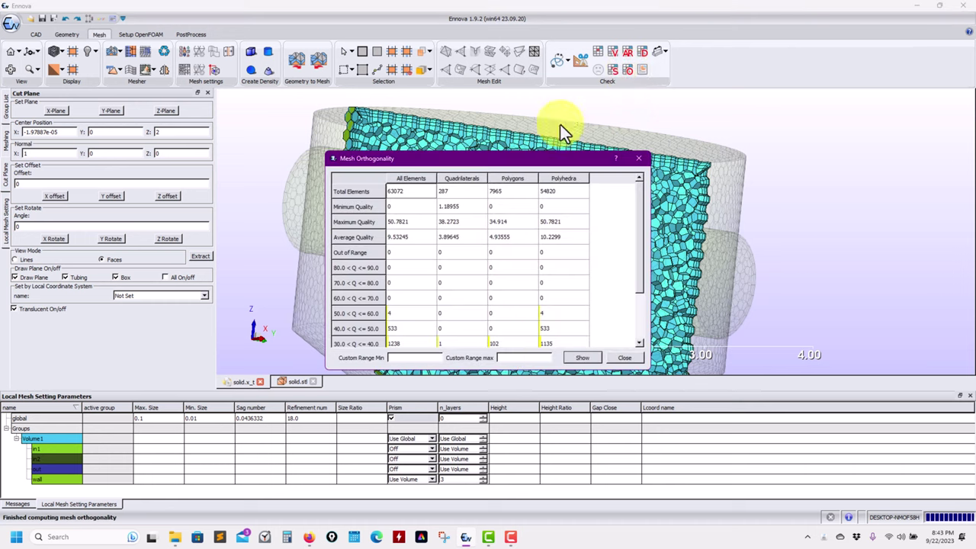
left_click_drag(498, 161, 239, 110)
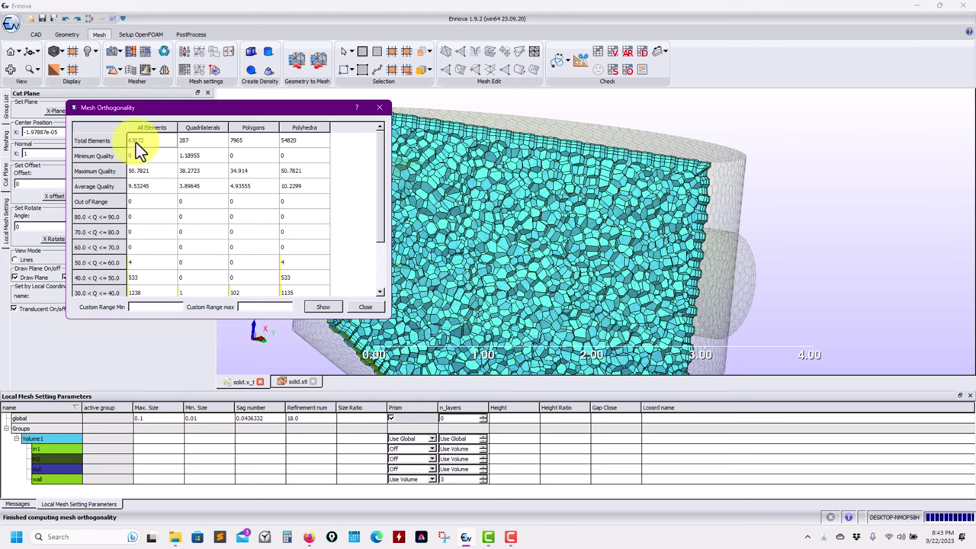
left_click(366, 307)
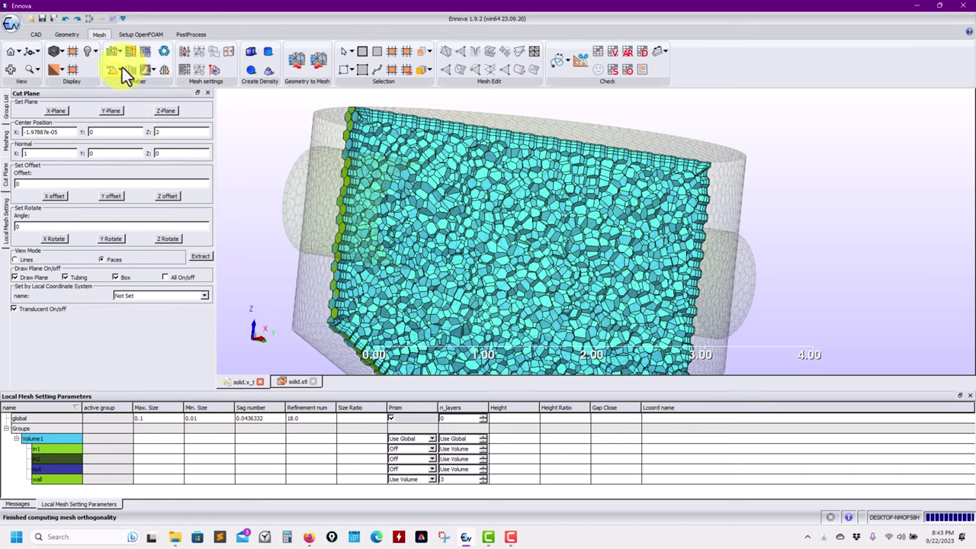
Step: Regenerate as Tet Fill Mesh, clearing the polyhedral mesh, giving 168372 tetrahedra and 43707 prisms
left_click(7, 113)
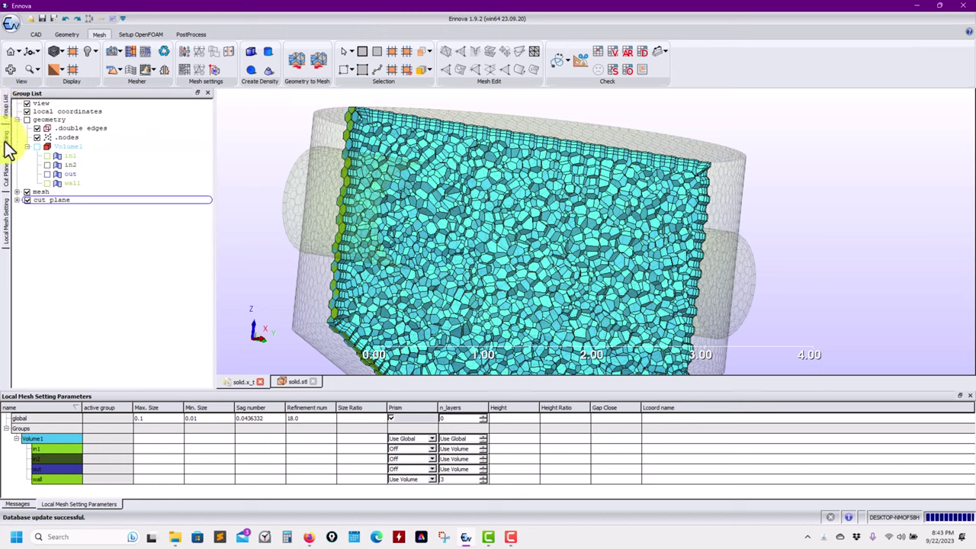
left_click(7, 141)
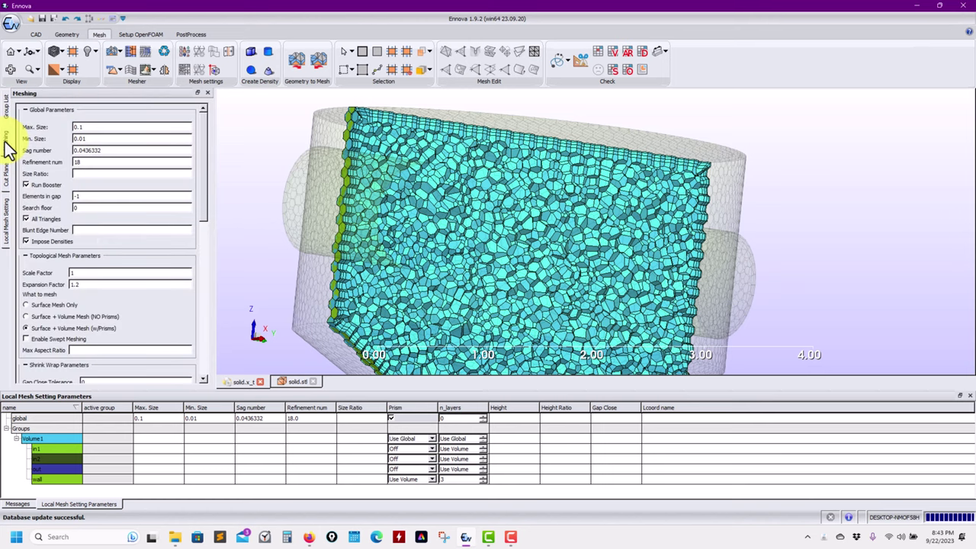
left_click(112, 69)
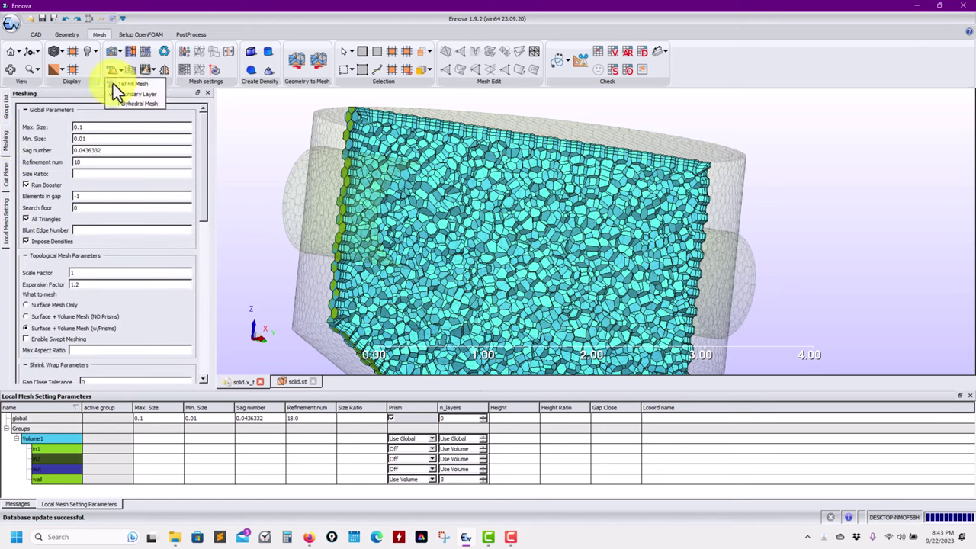
left_click(114, 50)
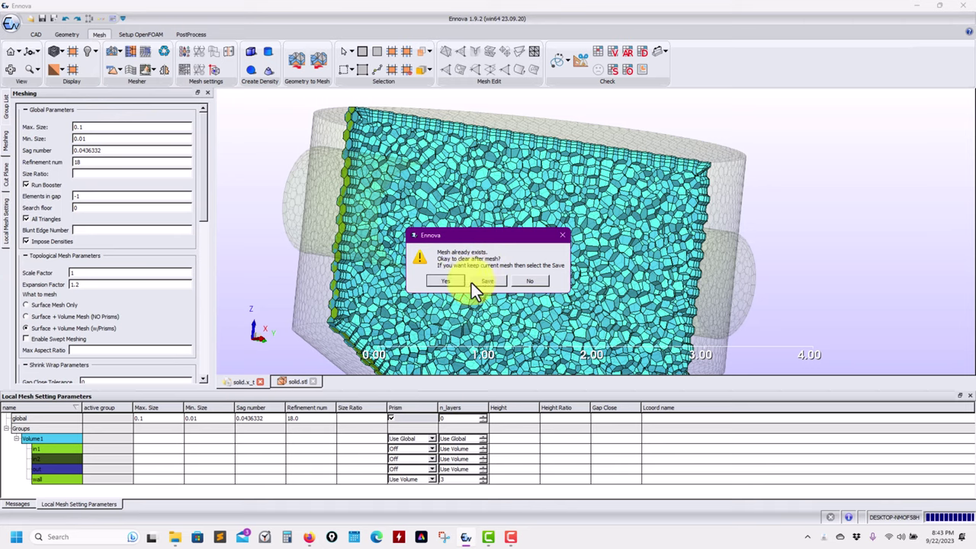
left_click(440, 281)
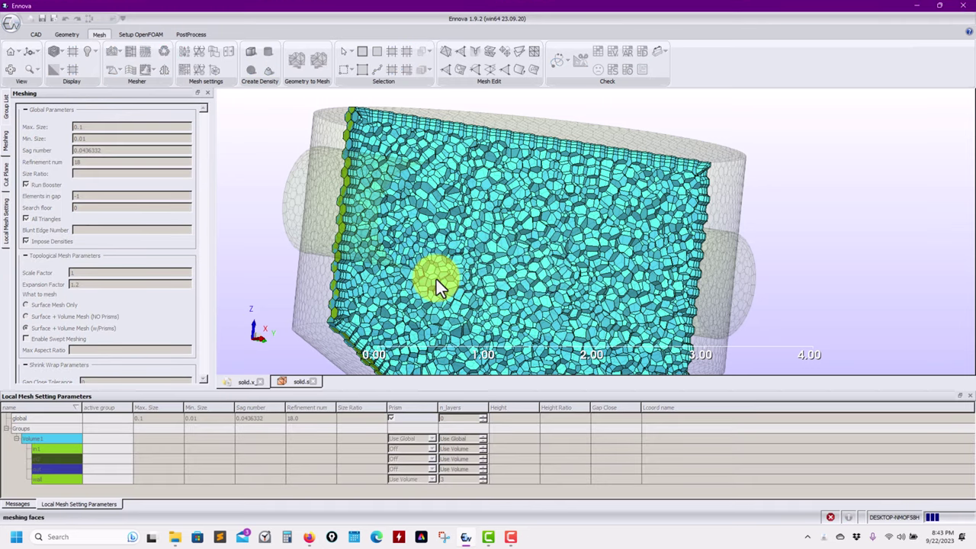
left_click(25, 502)
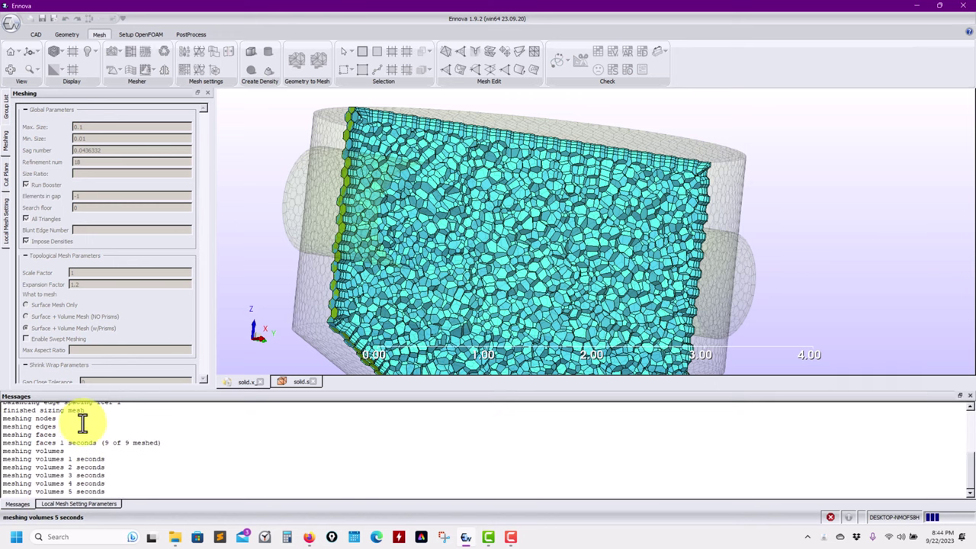
middle_click_drag(428, 229, 601, 175)
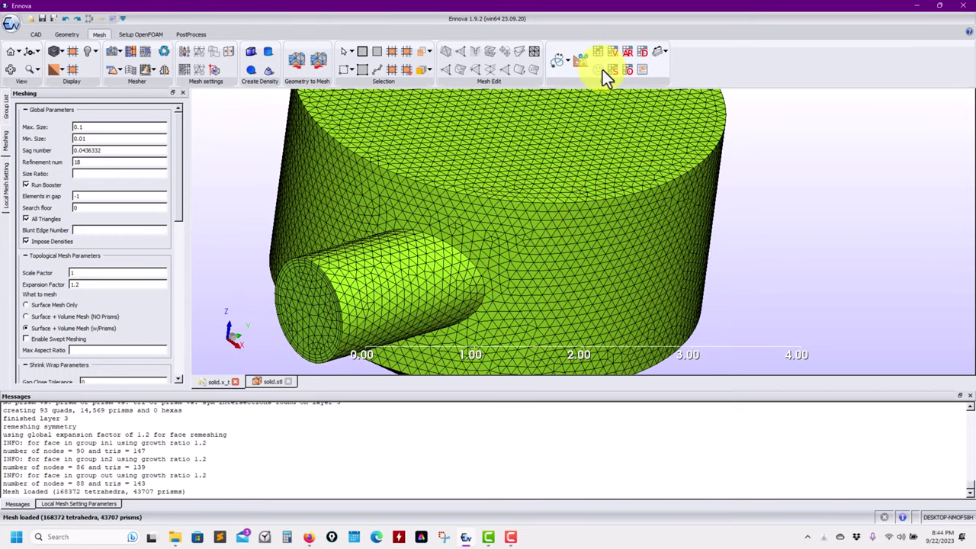
Step: Check the tet mesh's orthogonality statistics, then bring the solid.stl document to the front
left_click(626, 71)
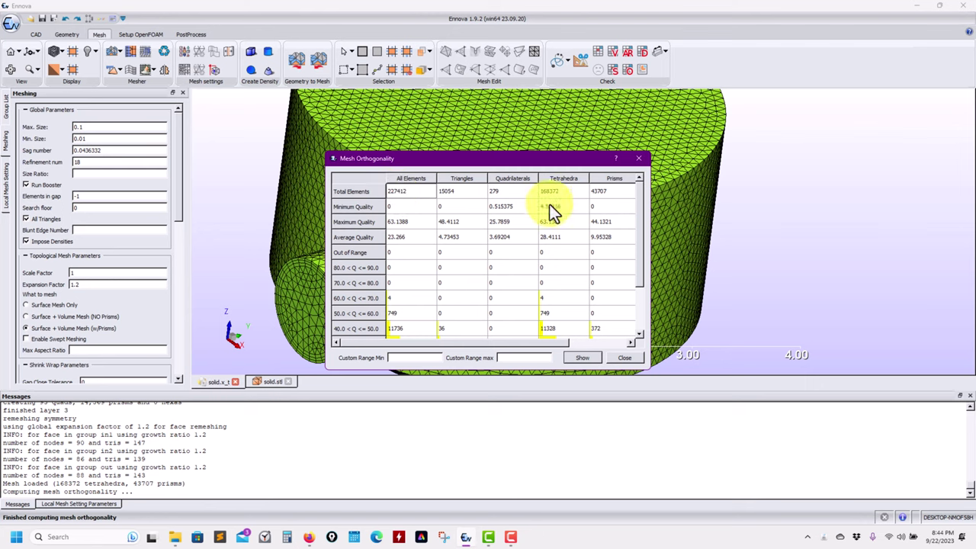
left_click(638, 159)
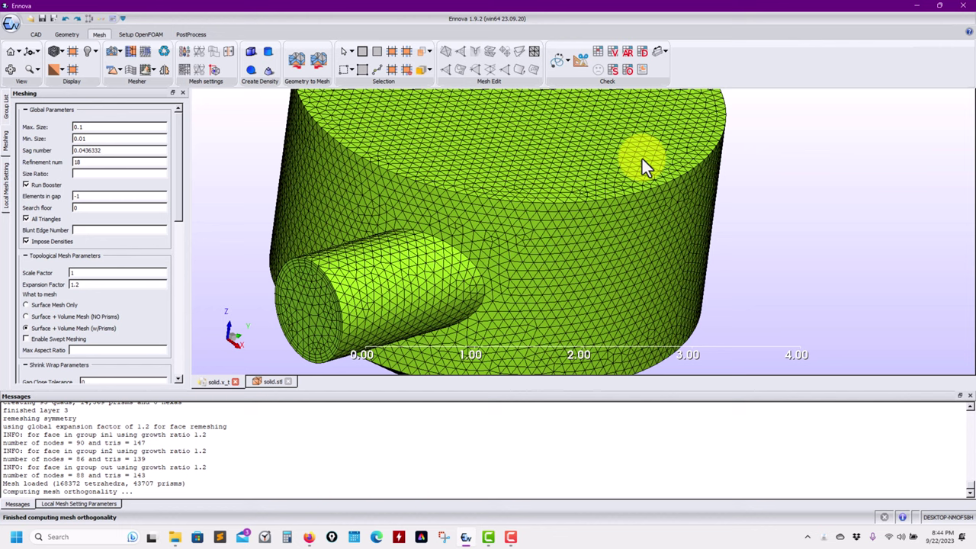
left_click(252, 383)
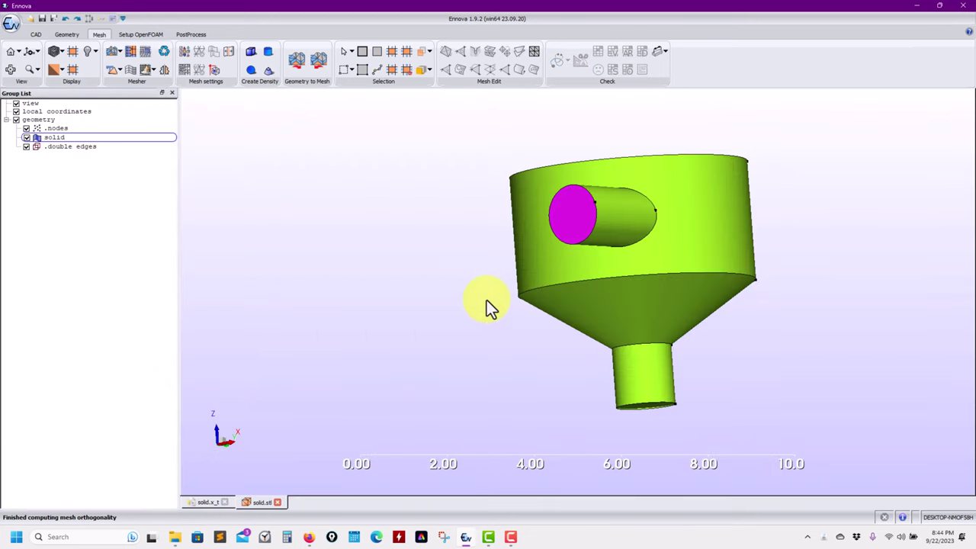
Step: Create Volume1 from the 'solid' group and run Auto Repair so it finds the enclosed volume
left_click(311, 537)
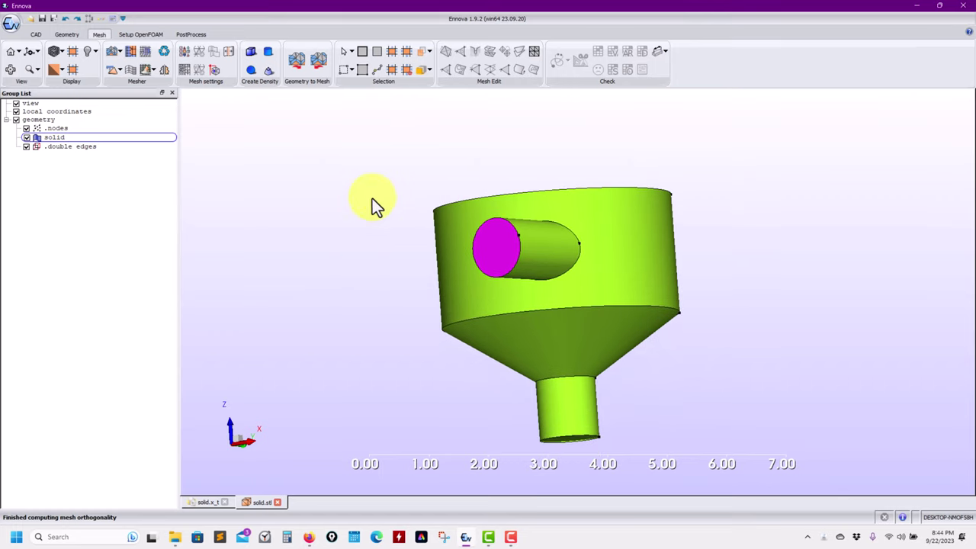
left_click_drag(372, 200, 373, 239)
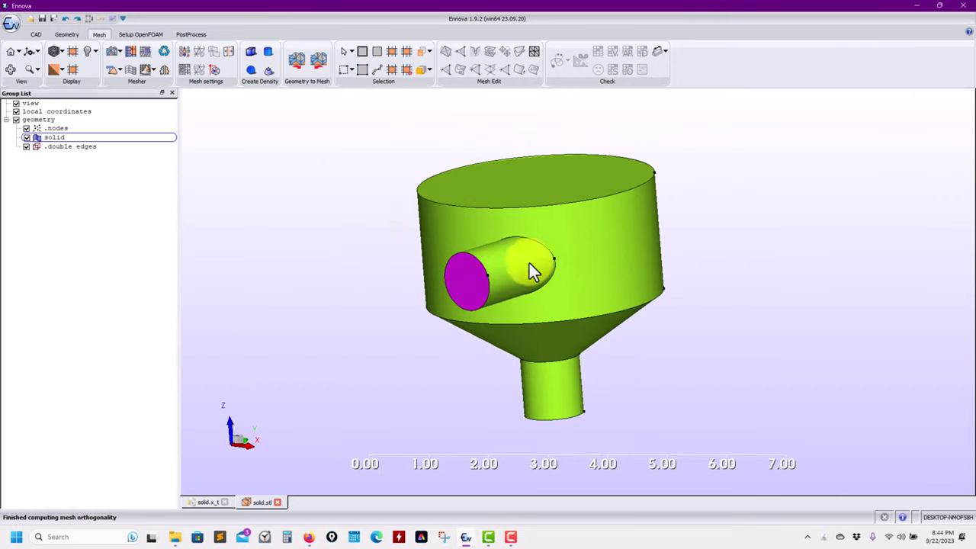
left_click_drag(562, 288, 369, 296)
left_click(591, 298)
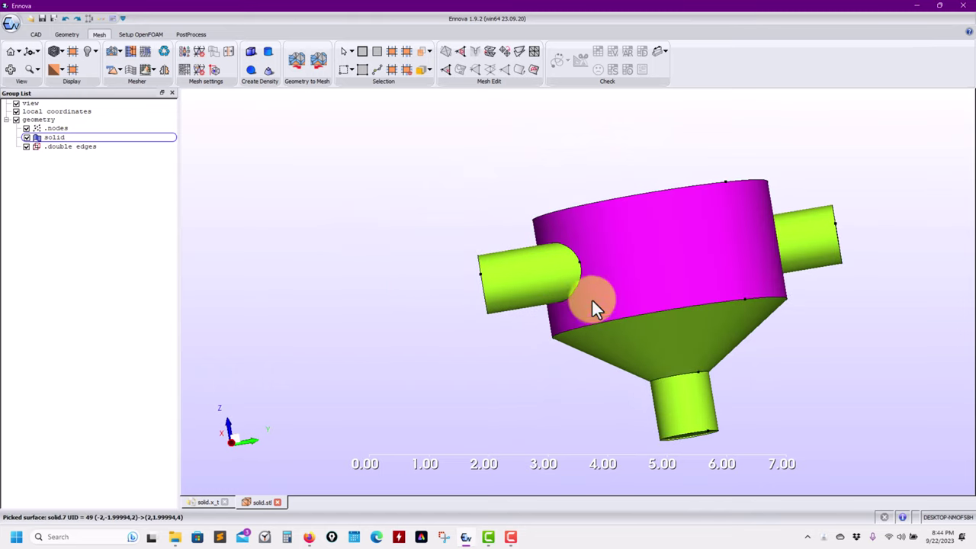
left_click_drag(244, 480, 364, 297)
left_click_drag(565, 267, 289, 250)
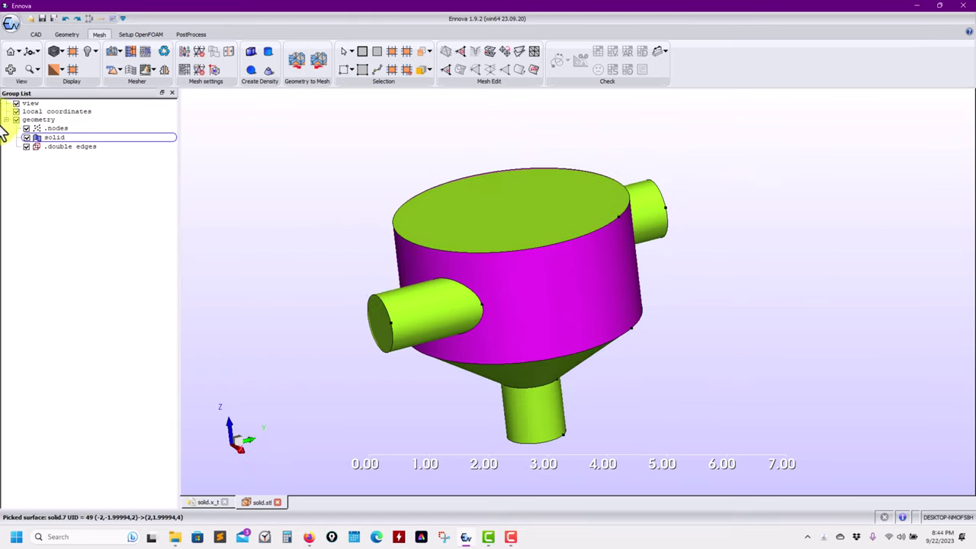
right_click(52, 139)
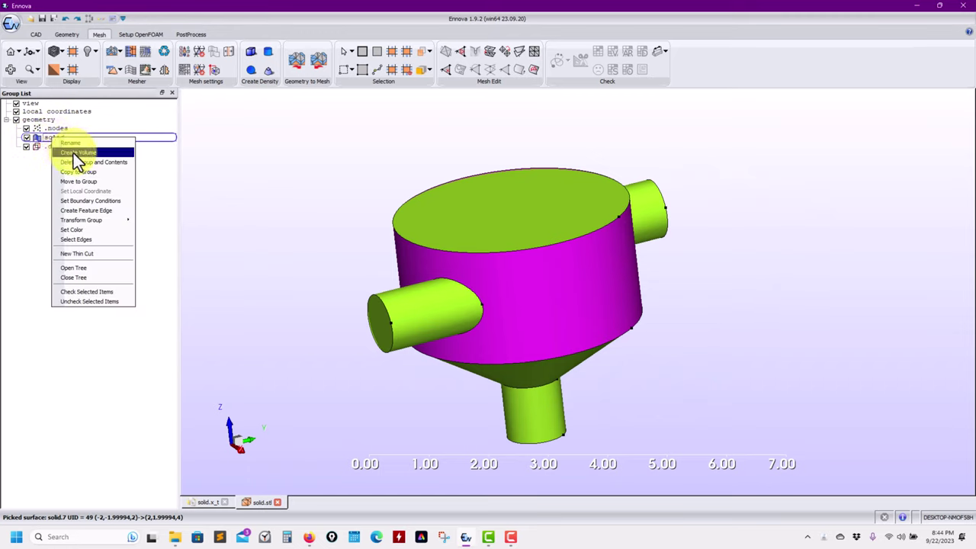
left_click(73, 153)
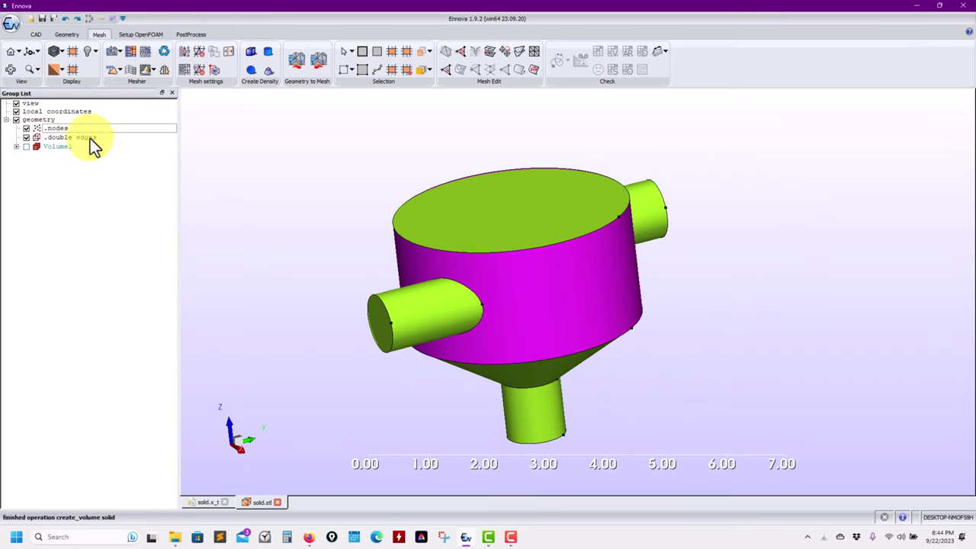
left_click(65, 34)
left_click(120, 70)
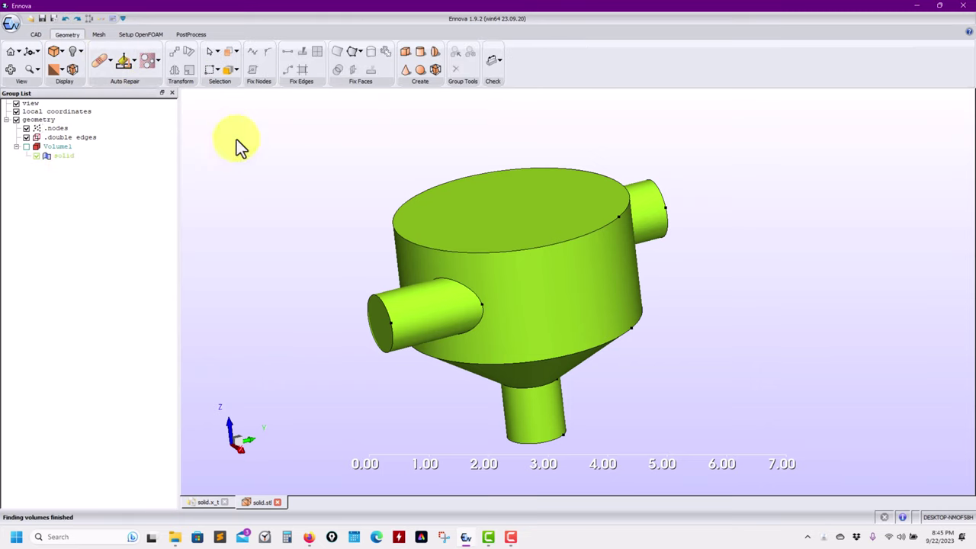
Step: Set global Max Size 0.1, Min Size 0.01 and Refinement num 18
left_click(102, 35)
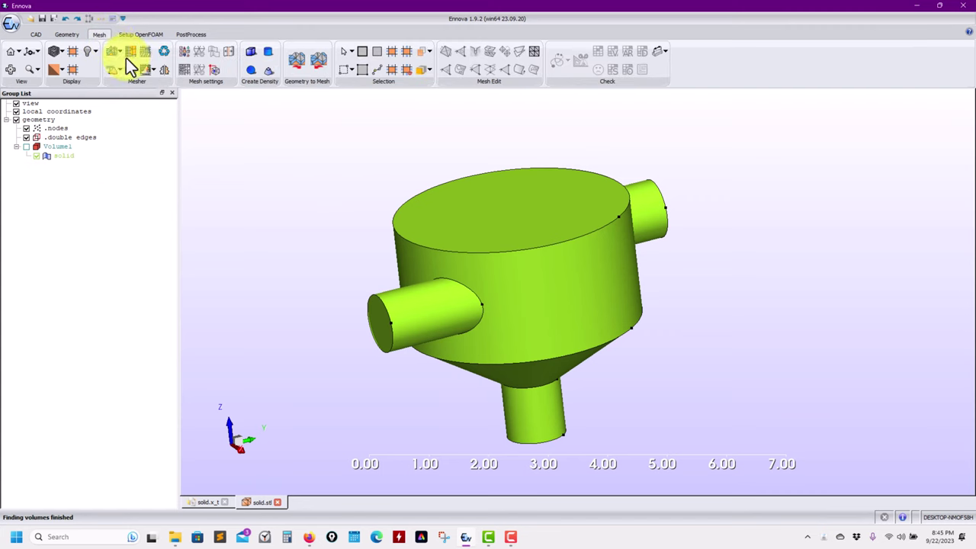
left_click(183, 54)
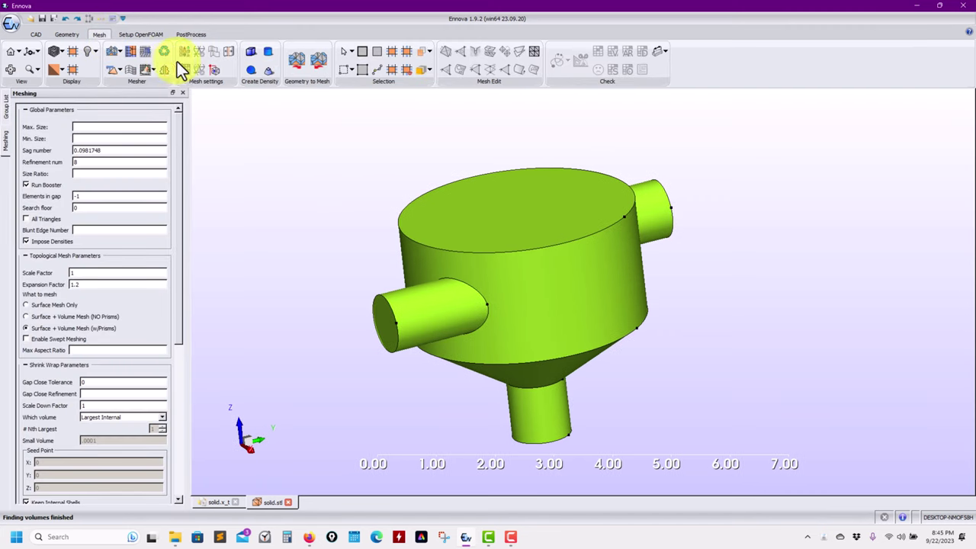
left_click(90, 127)
type("0.1")
left_click(97, 139)
type("0.01")
left_click(102, 163)
key("BackSpace")
type("18")
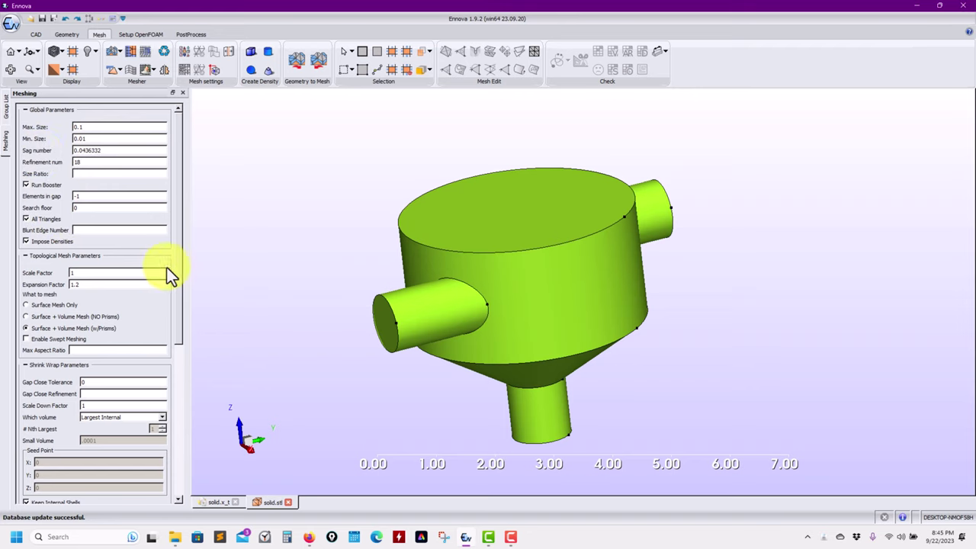
Step: Turn Prism off for the solid group in the local mesh settings table
left_click_drag(173, 272, 172, 483)
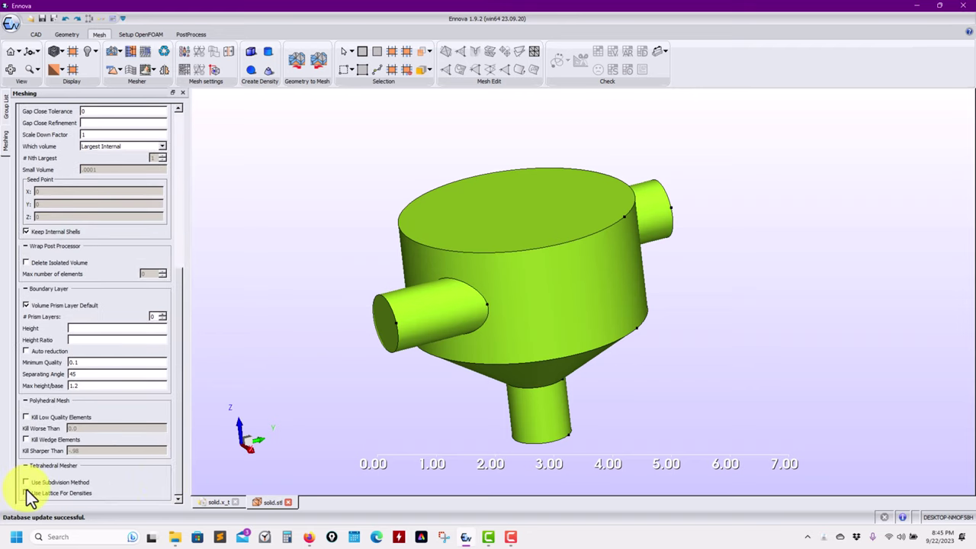
scroll(178, 393, "up", 3)
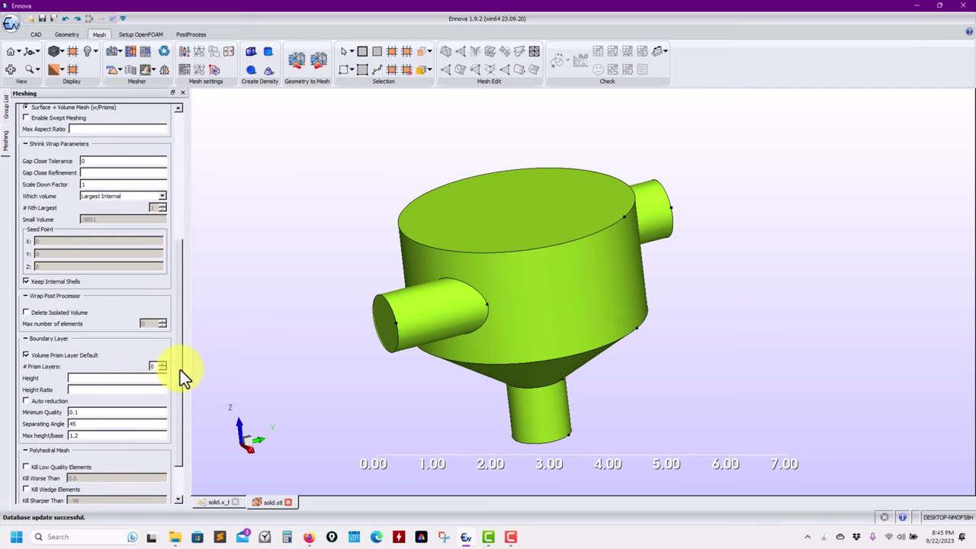
left_click_drag(181, 338, 178, 157)
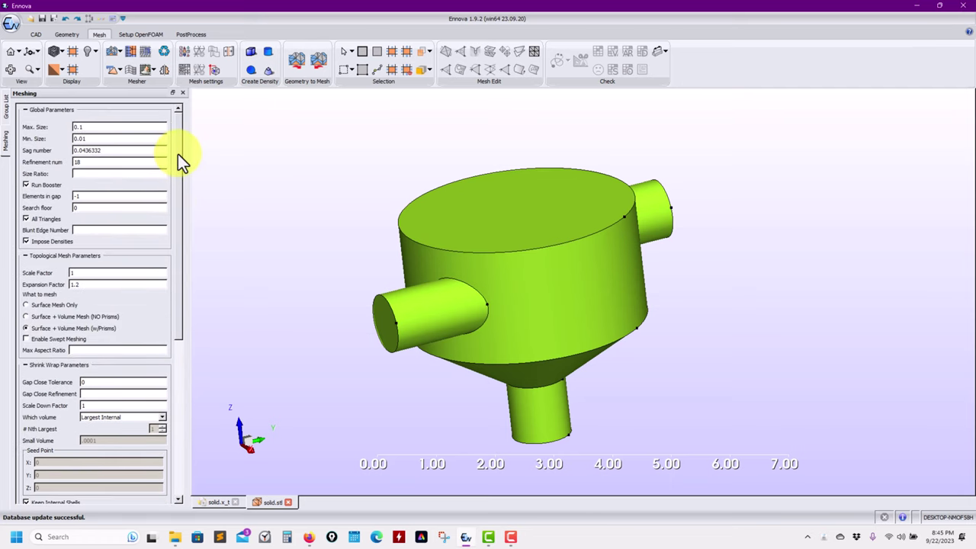
left_click(181, 68)
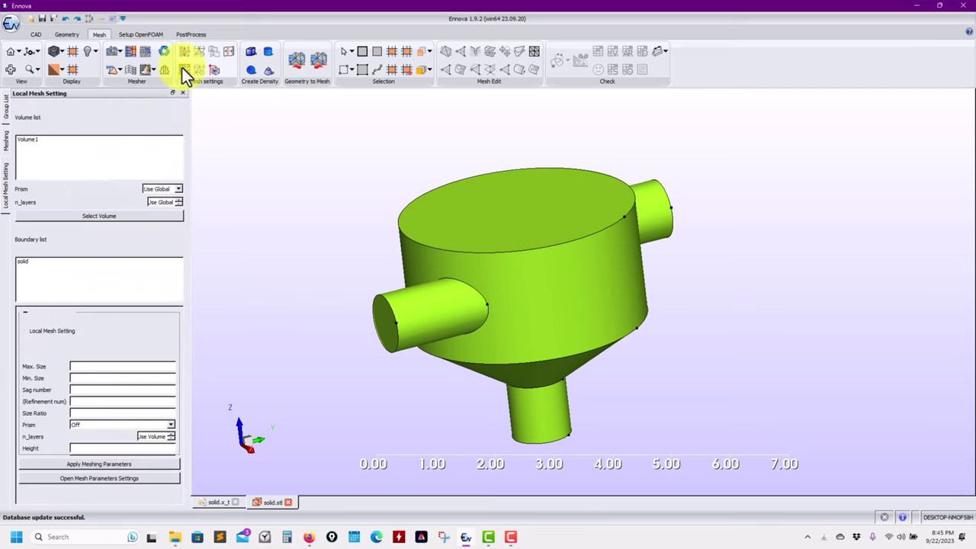
left_click(101, 478)
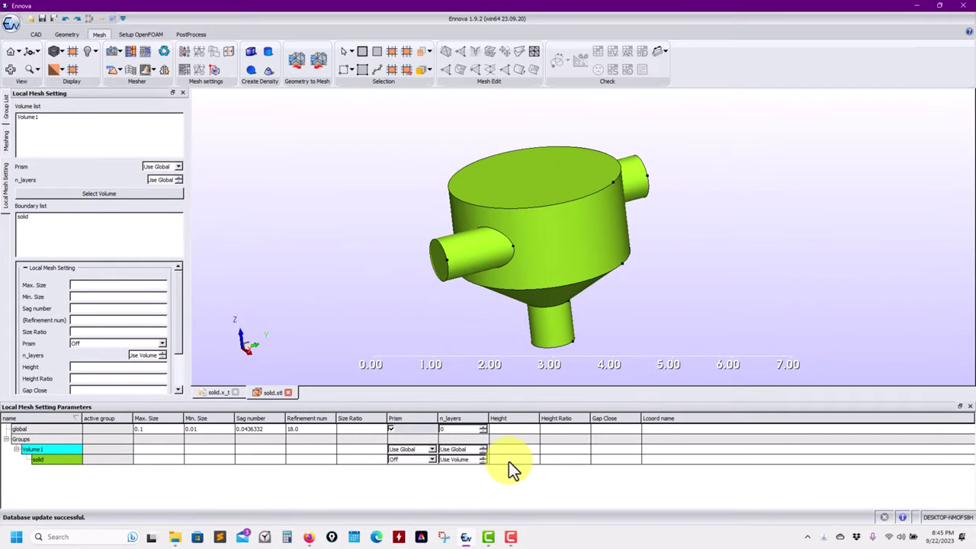
left_click(431, 460)
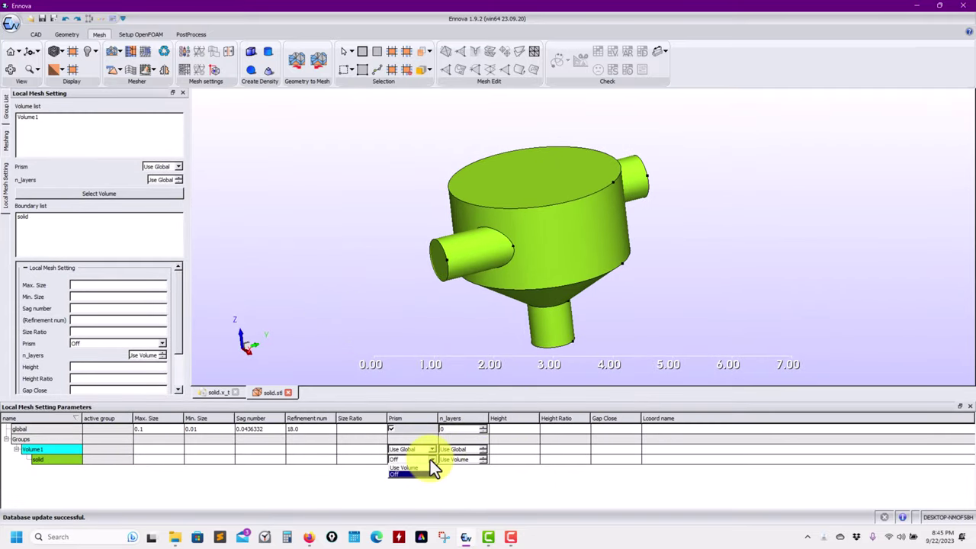
left_click(205, 500)
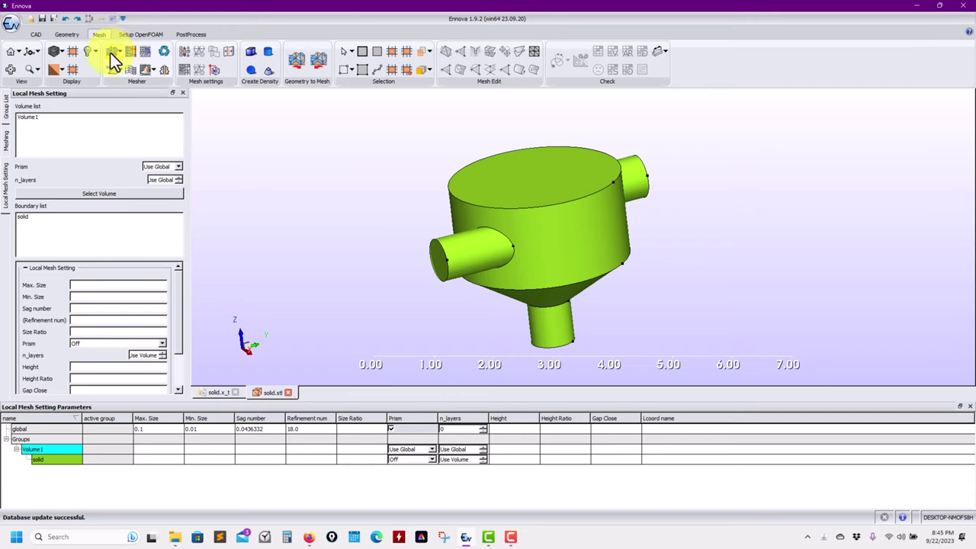
left_click(6, 145)
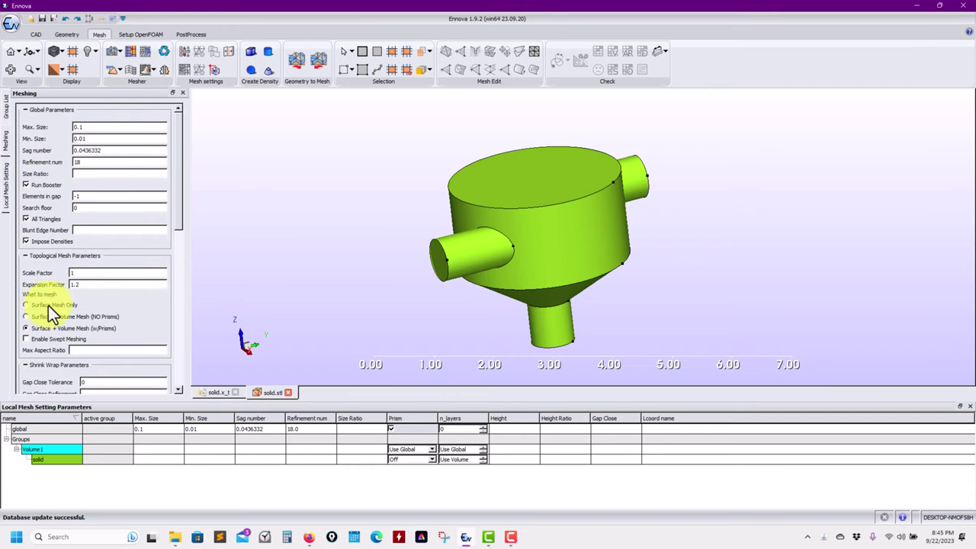
Step: Run the Mesher to produce the 16852-triangle surface mesh and inspect the side inlet
left_click(113, 51)
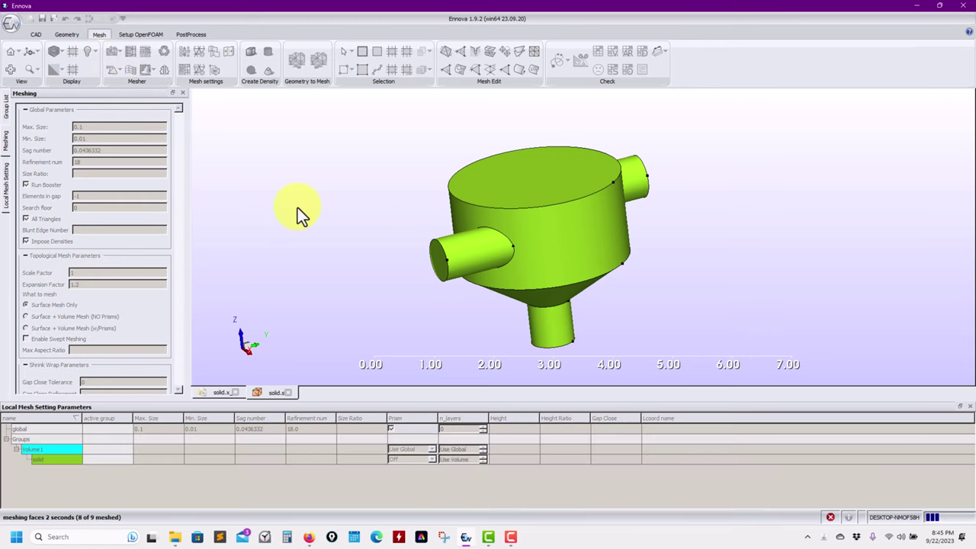
left_click_drag(509, 280, 573, 269)
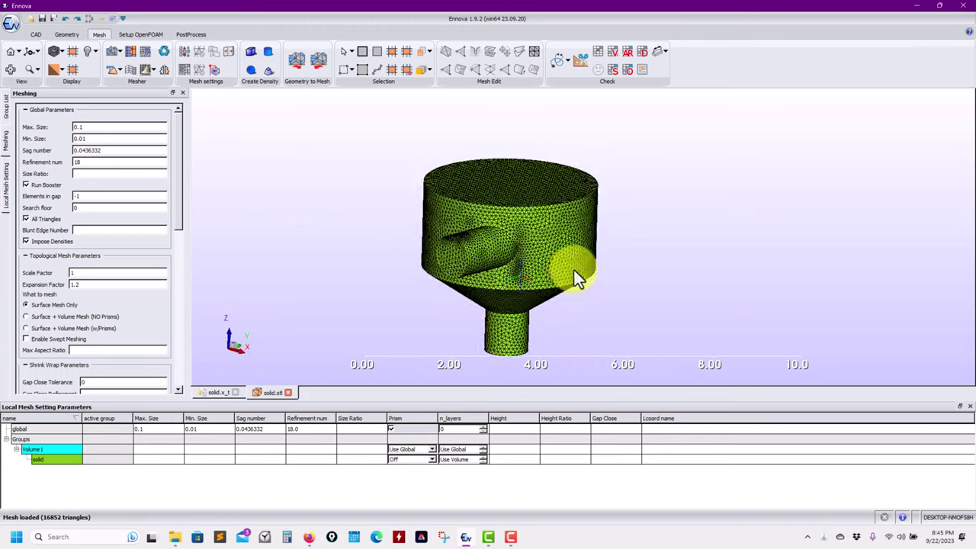
scroll(510, 277, "up", 3)
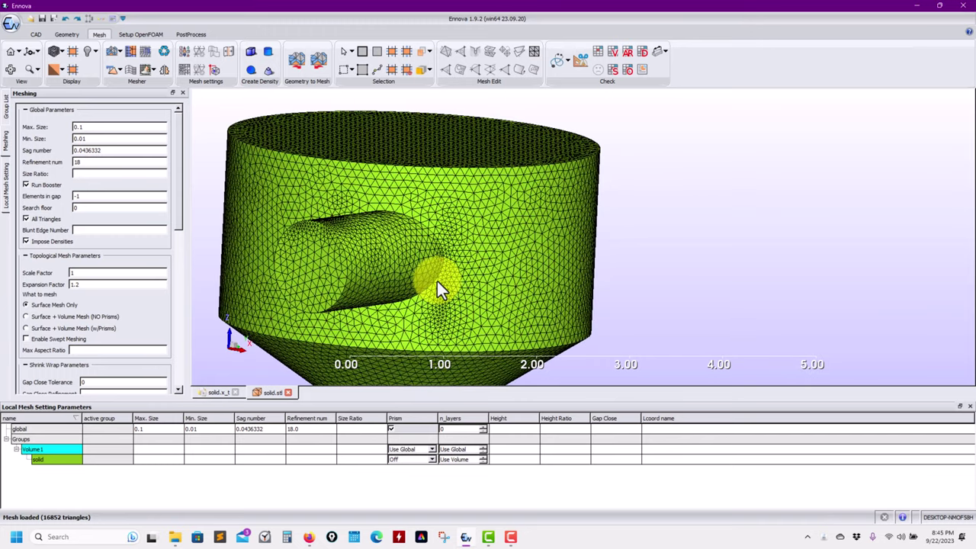
left_click_drag(437, 282, 469, 187)
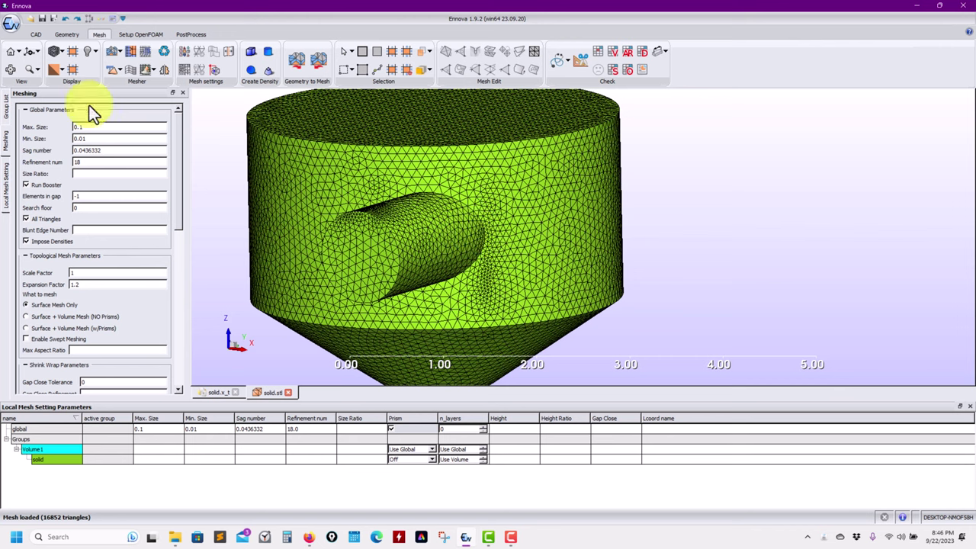
Step: Open the original solid.stl file again for comparison
left_click(30, 19)
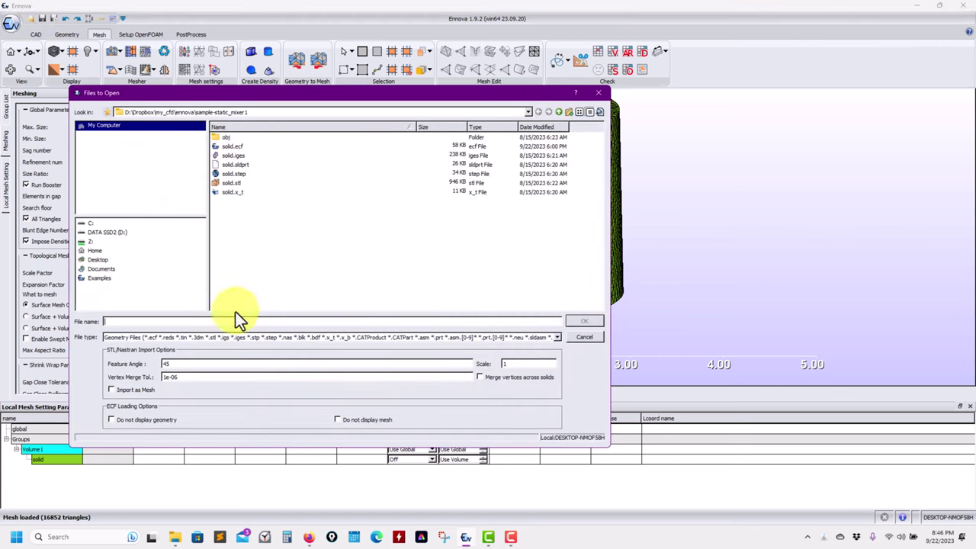
left_click(228, 184)
left_click(581, 321)
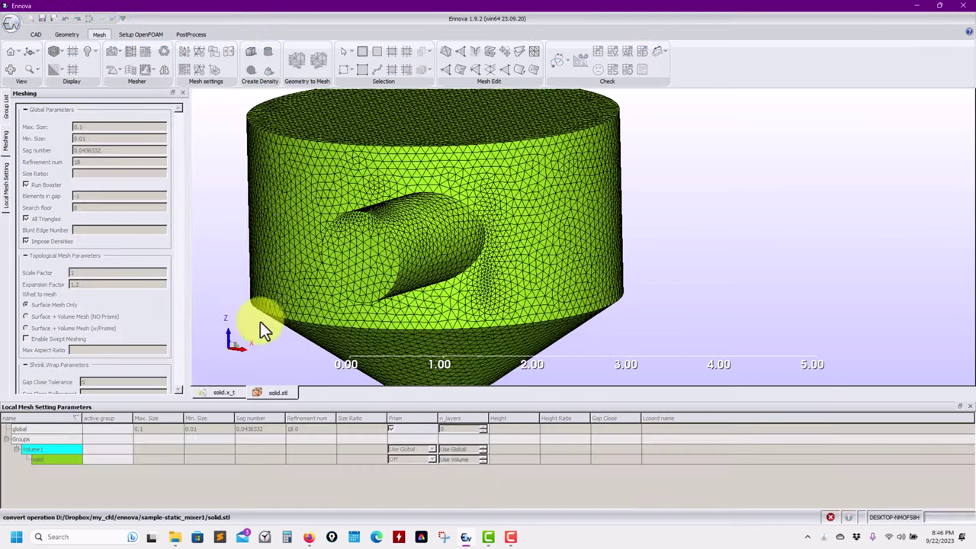
Step: Show the STL tessellation as lines, zoom into the side pipe, then view the middle solid.stl tab
left_click(61, 54)
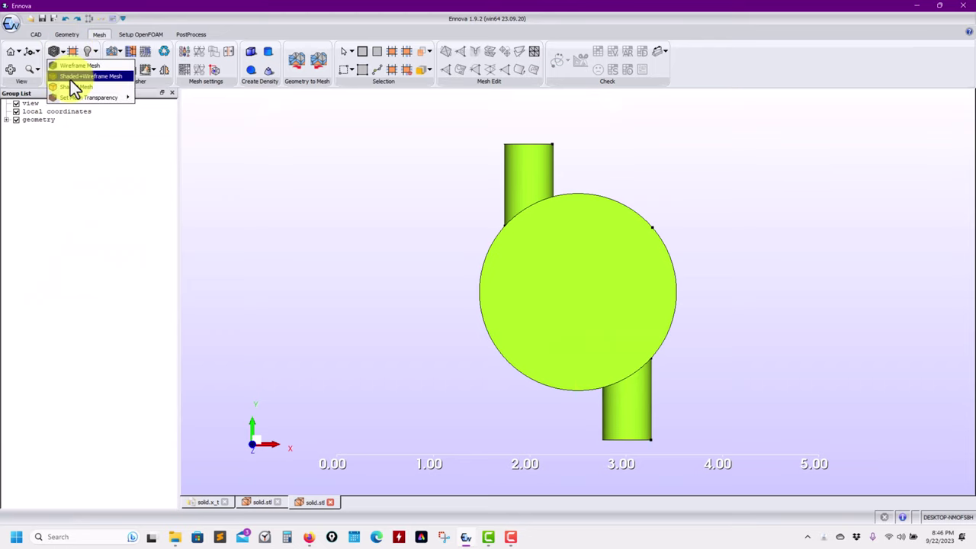
left_click(71, 80)
left_click(65, 52)
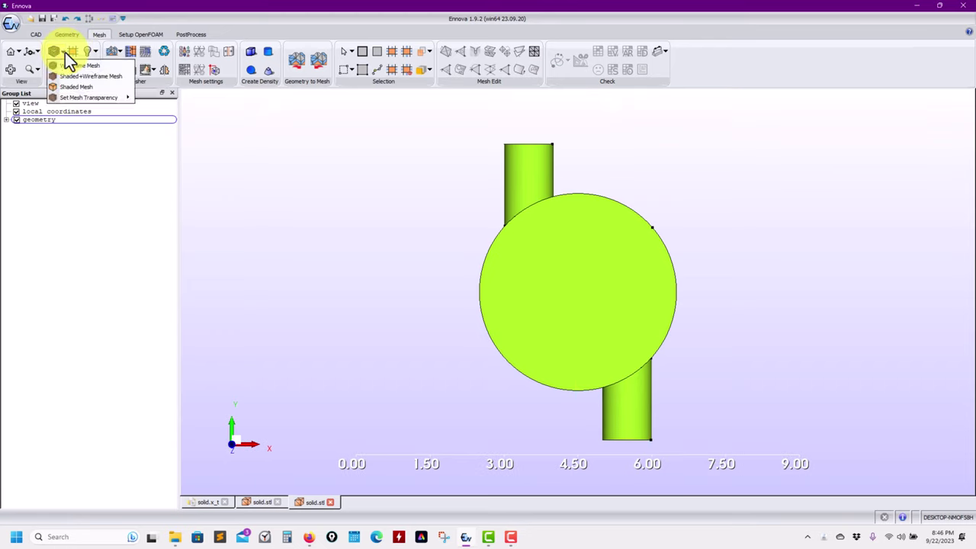
left_click(67, 36)
left_click(62, 52)
left_click(72, 85)
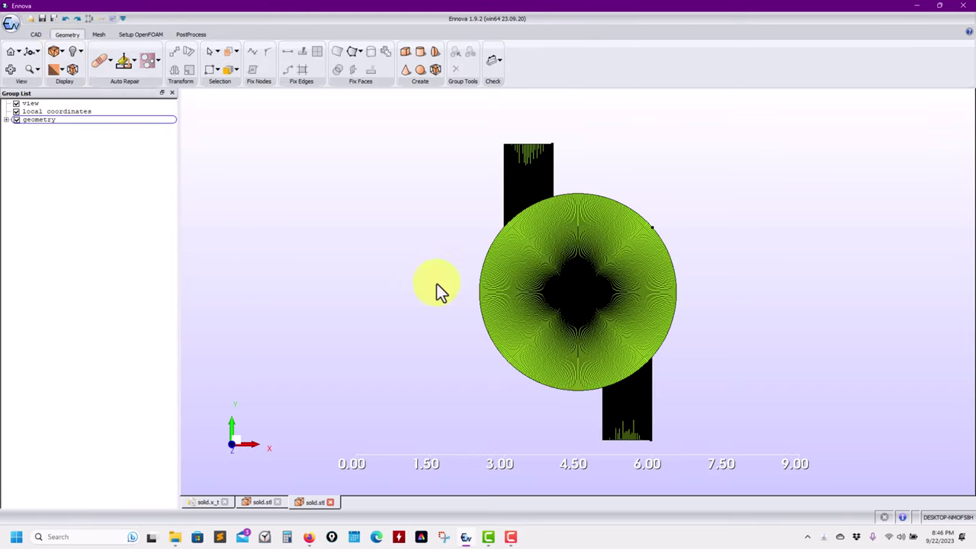
left_click_drag(435, 289, 627, 260)
scroll(627, 260, "up", 5)
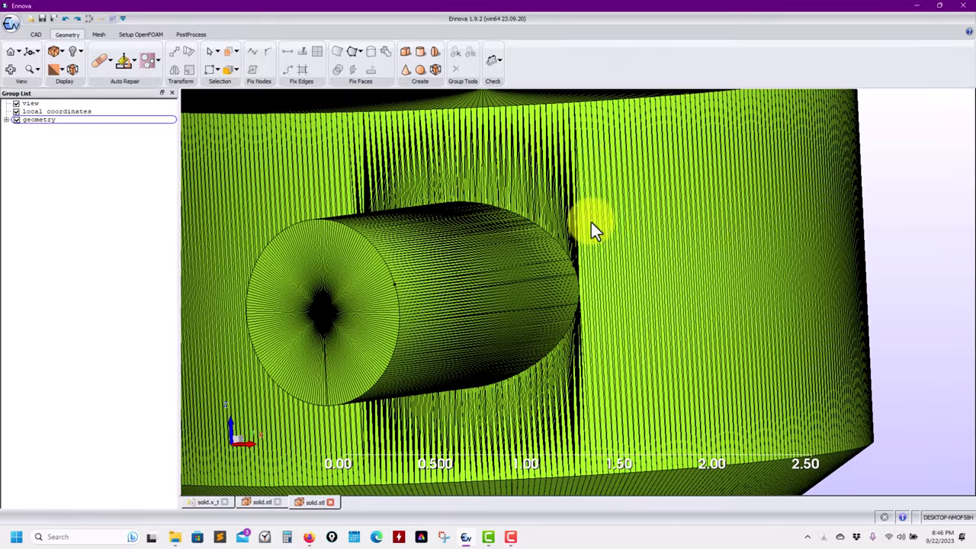
scroll(590, 228, "down", 2)
scroll(581, 259, "up", 4)
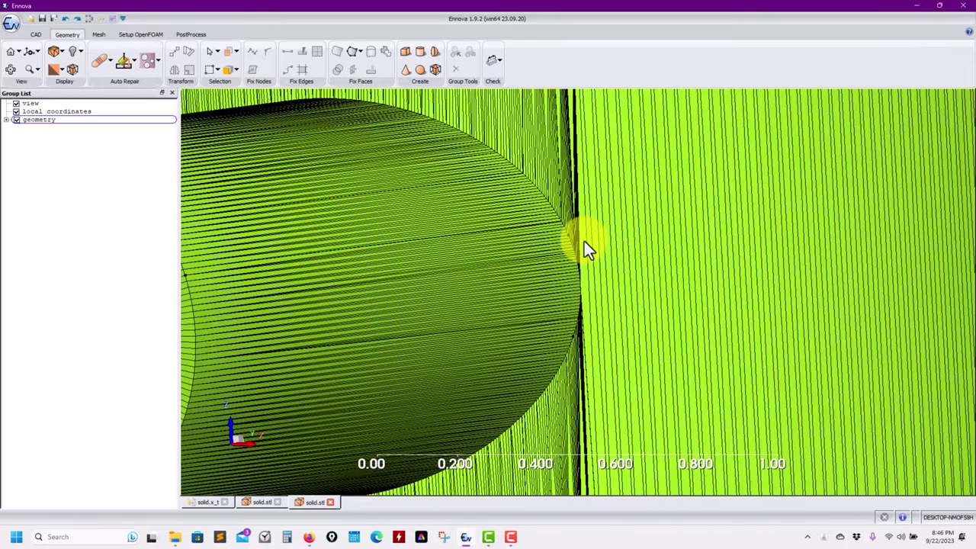
left_click(261, 501)
left_click_drag(483, 235, 480, 178)
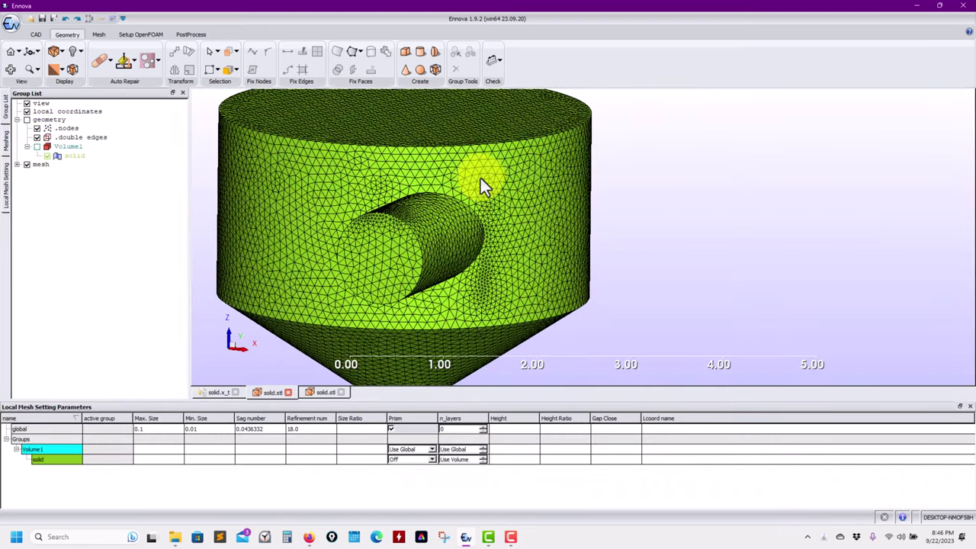
left_click_drag(473, 285, 409, 185)
left_click_drag(385, 269, 325, 229)
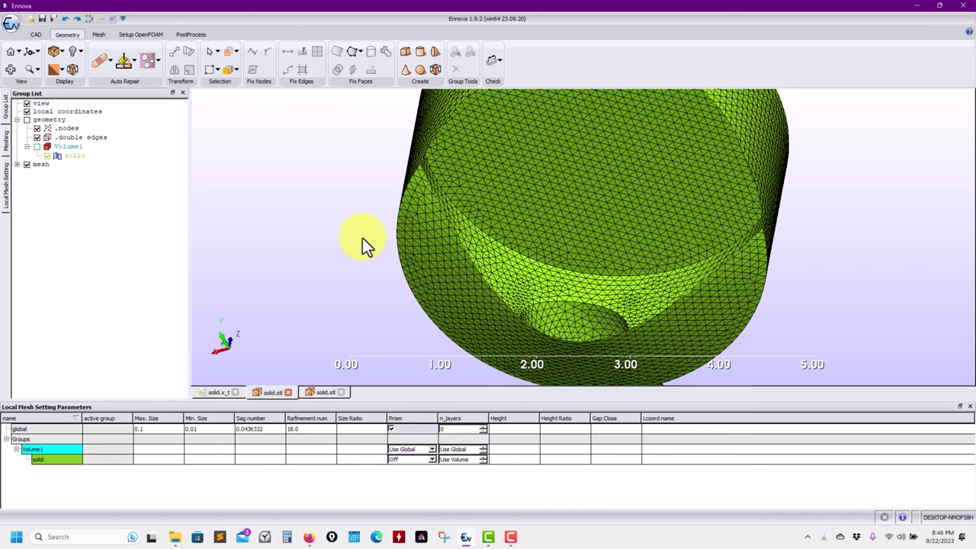
left_click_drag(366, 238, 560, 284)
scroll(518, 240, "down", 5)
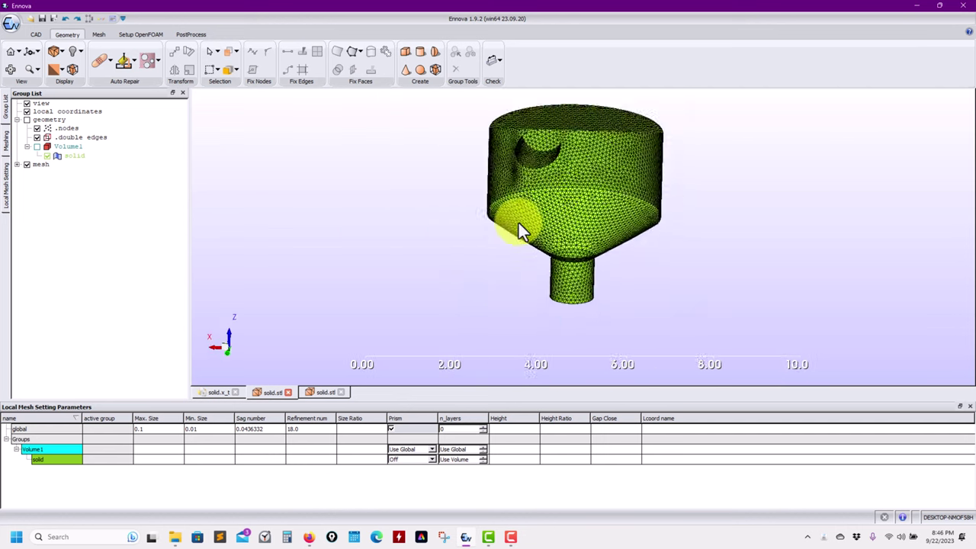
left_click(11, 51)
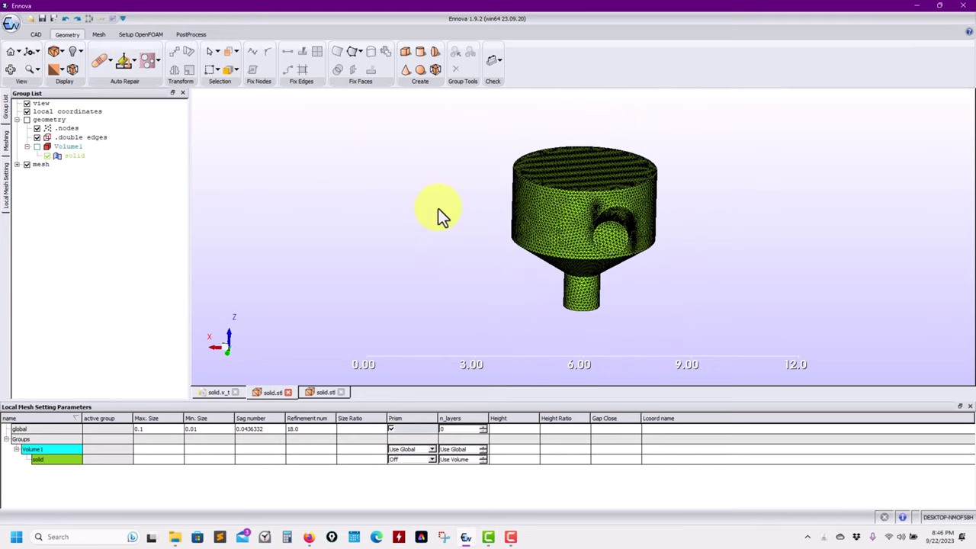
left_click_drag(437, 208, 619, 204)
scroll(620, 204, "up", 3)
scroll(619, 204, "up", 3)
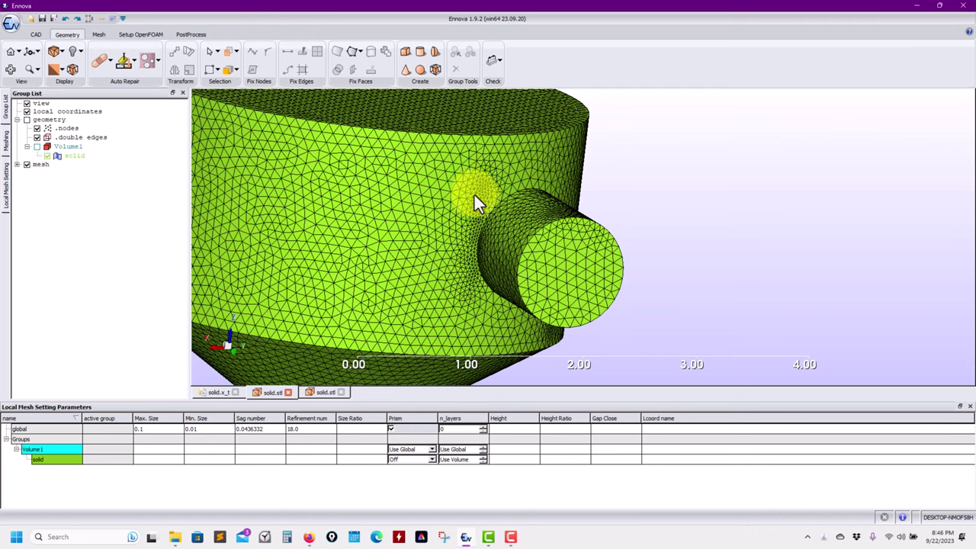
Step: Raise Min. Size to 0.1 and remesh, clearing the old mesh to get 14166 triangles
left_click(8, 143)
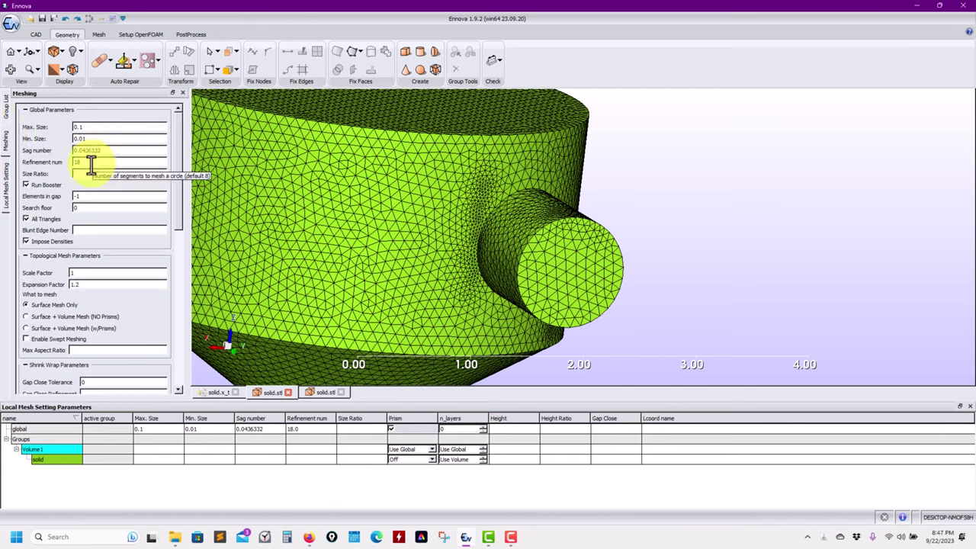
double_click(96, 138)
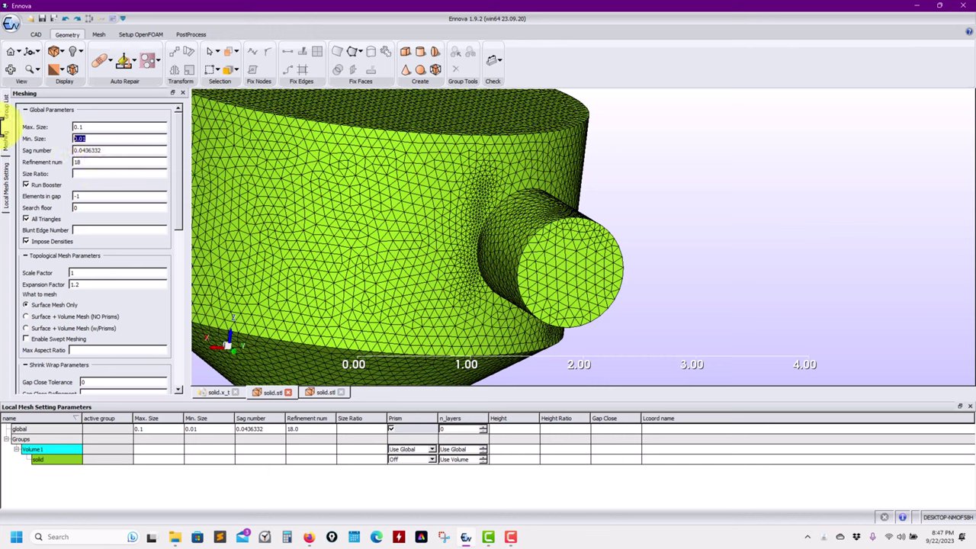
type("0.1")
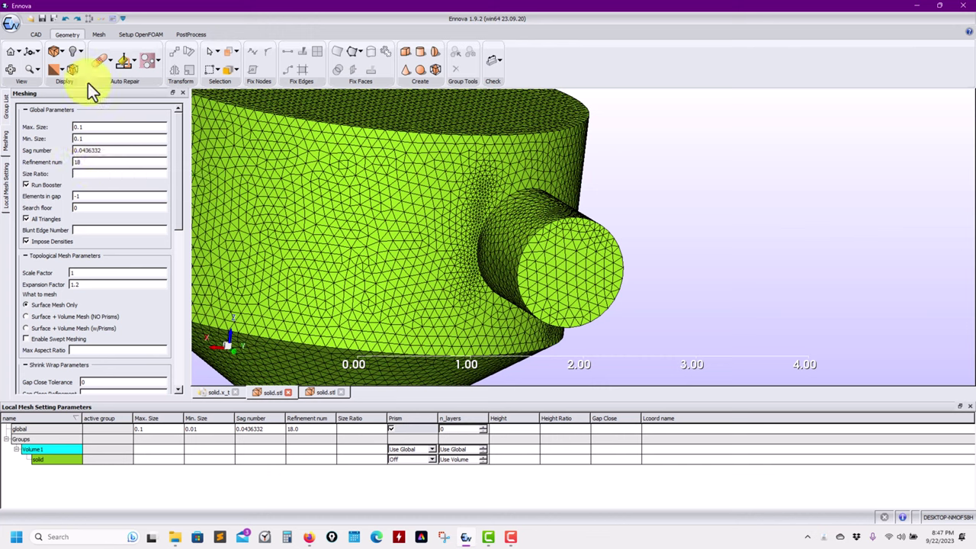
left_click(100, 36)
left_click(113, 53)
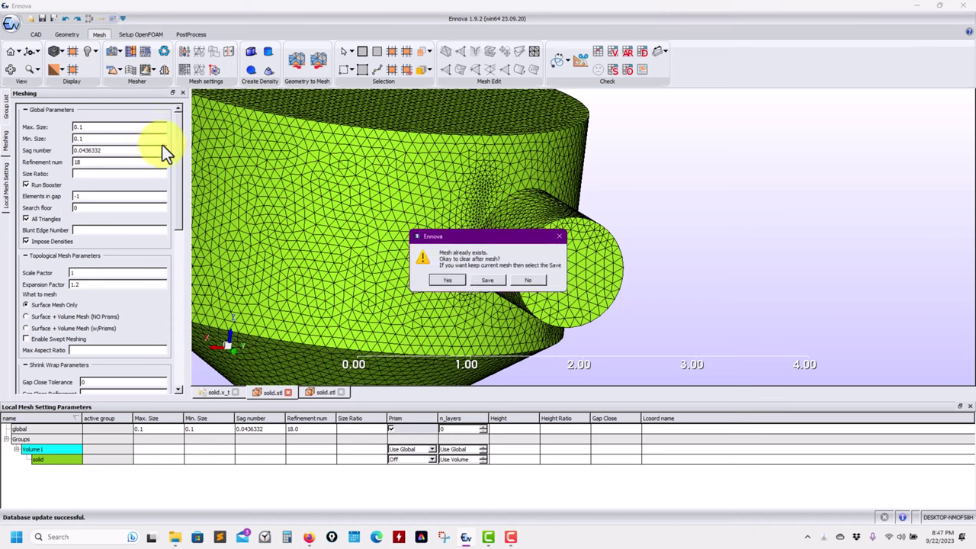
left_click(446, 281)
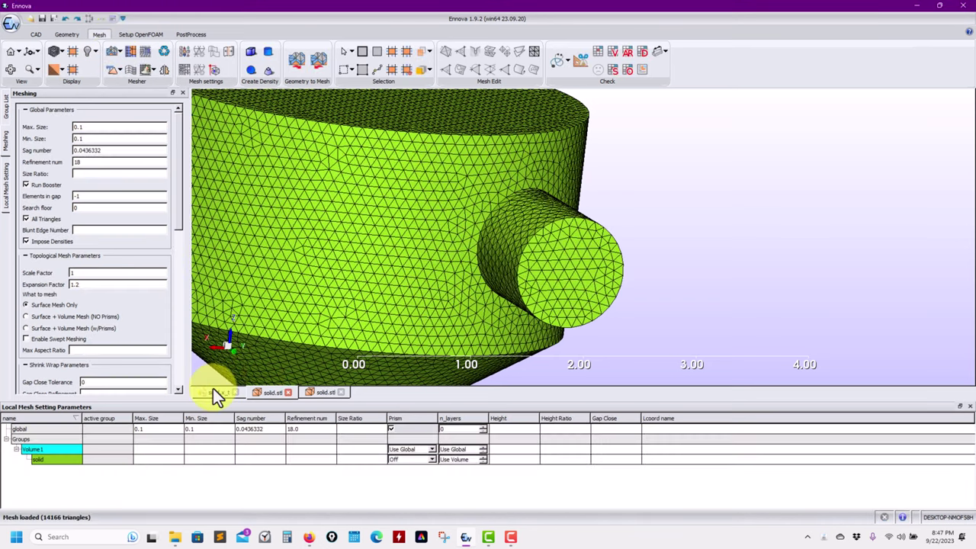
left_click_drag(214, 387, 435, 279)
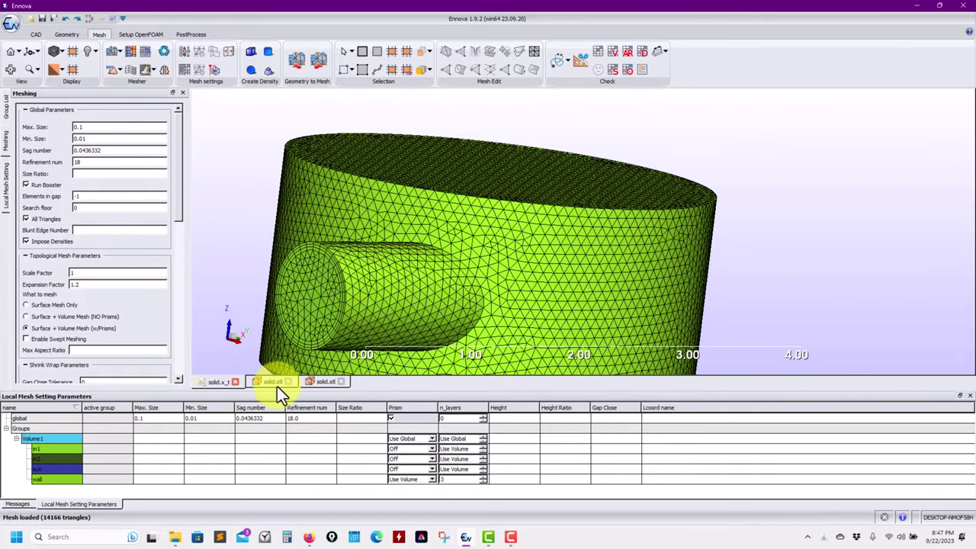
Step: Switch between the original STL, the surface mesh and the solid.x_t tabs to compare them
left_click(325, 384)
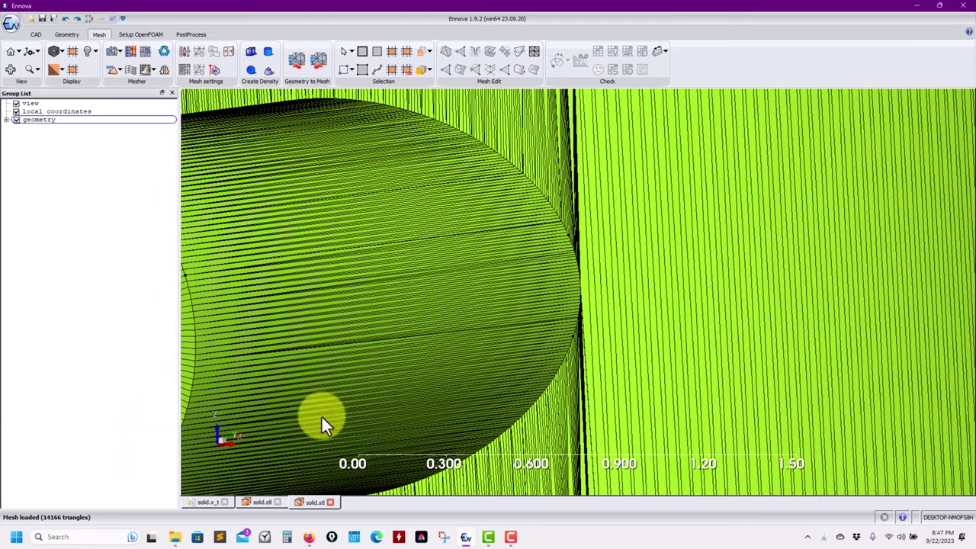
left_click(263, 500)
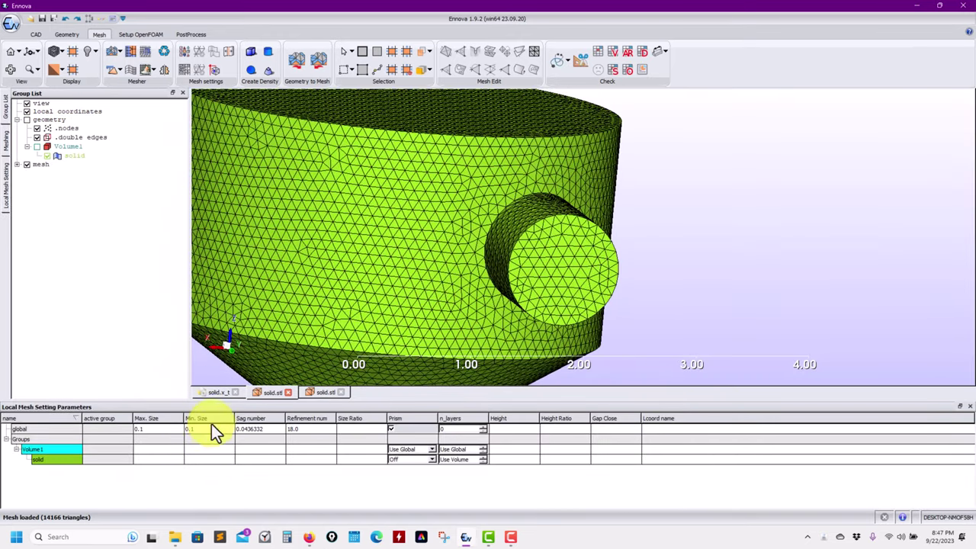
left_click(214, 391)
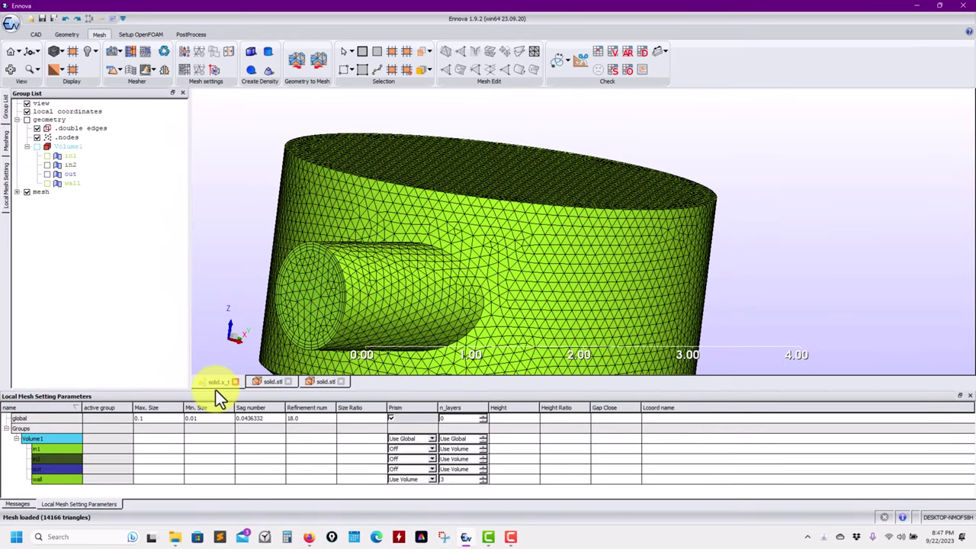
left_click(264, 382)
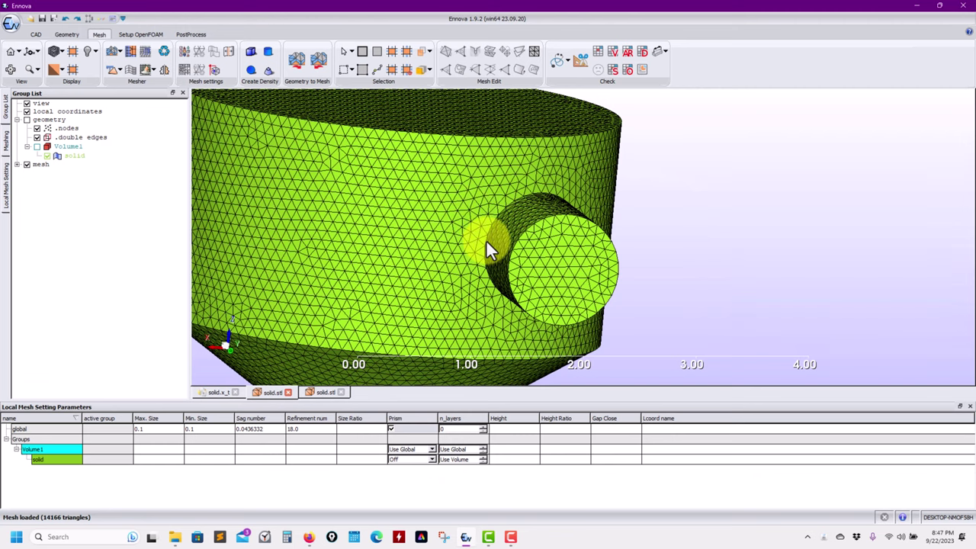
left_click(321, 390)
scroll(583, 241, "up", 5)
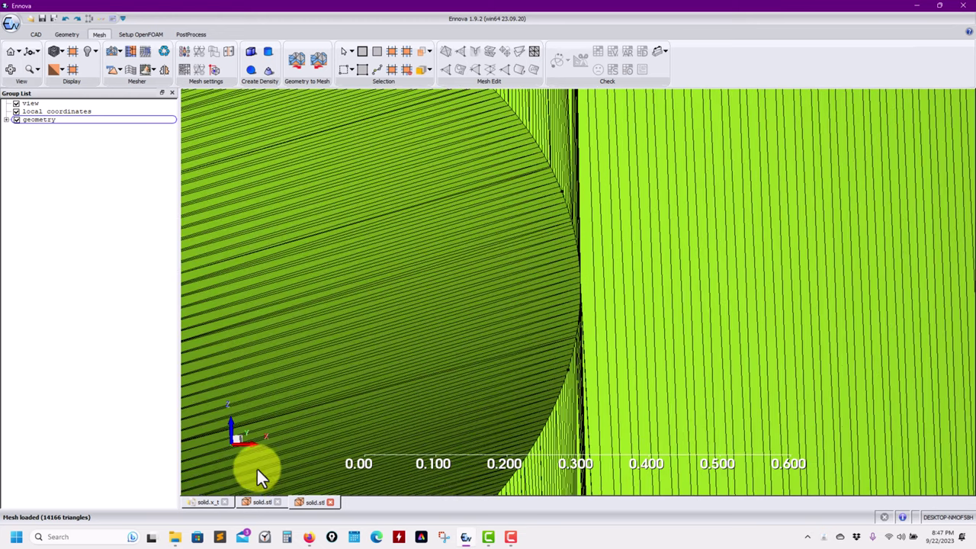
Step: Orbit the 14166-triangle surface mesh, then finish on the solid.x_t volume mesh
left_click(261, 502)
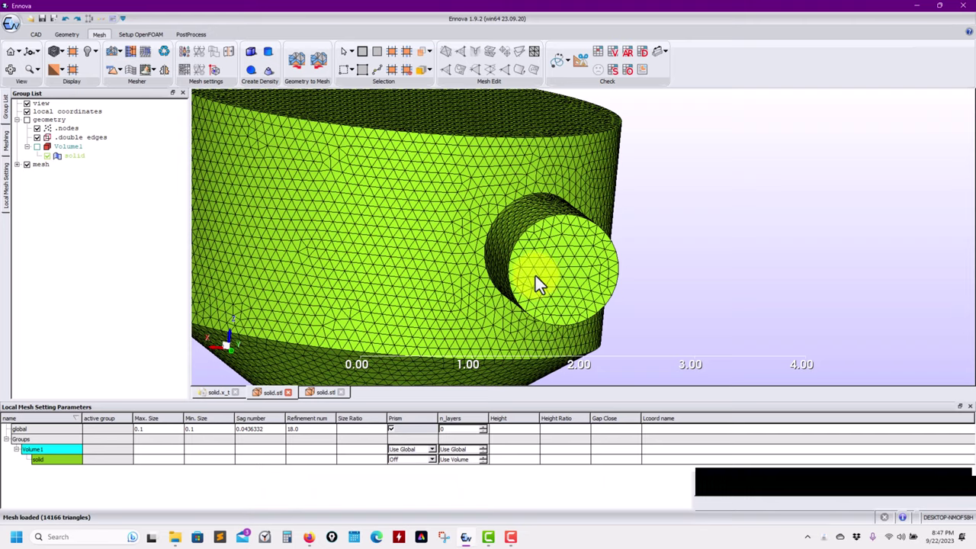
left_click_drag(534, 276, 489, 267)
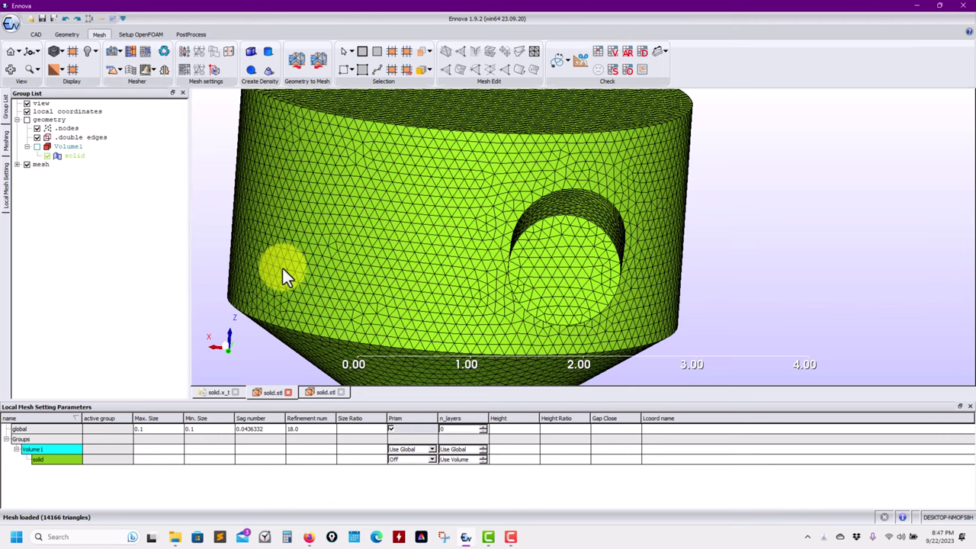
left_click(209, 390)
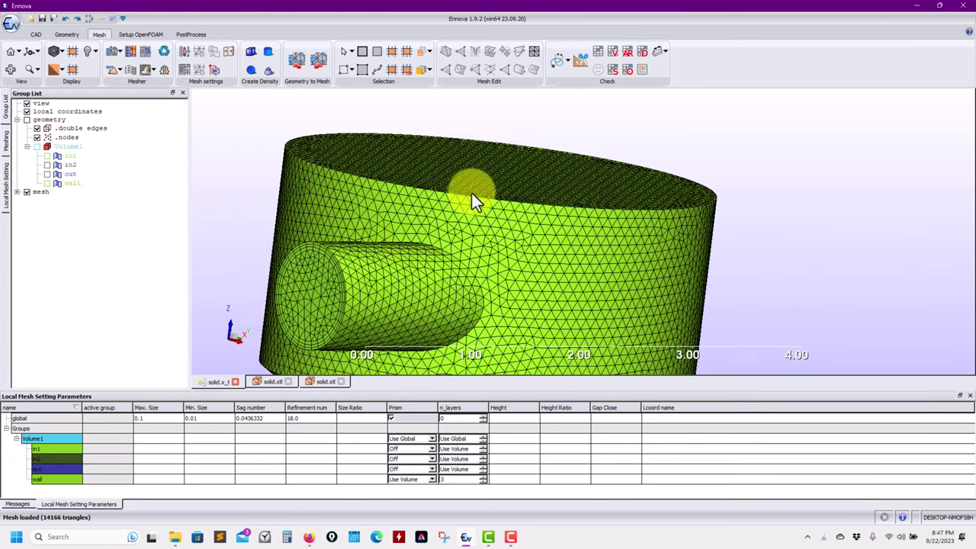
left_click_drag(471, 193, 540, 224)
scroll(516, 219, "down", 2)
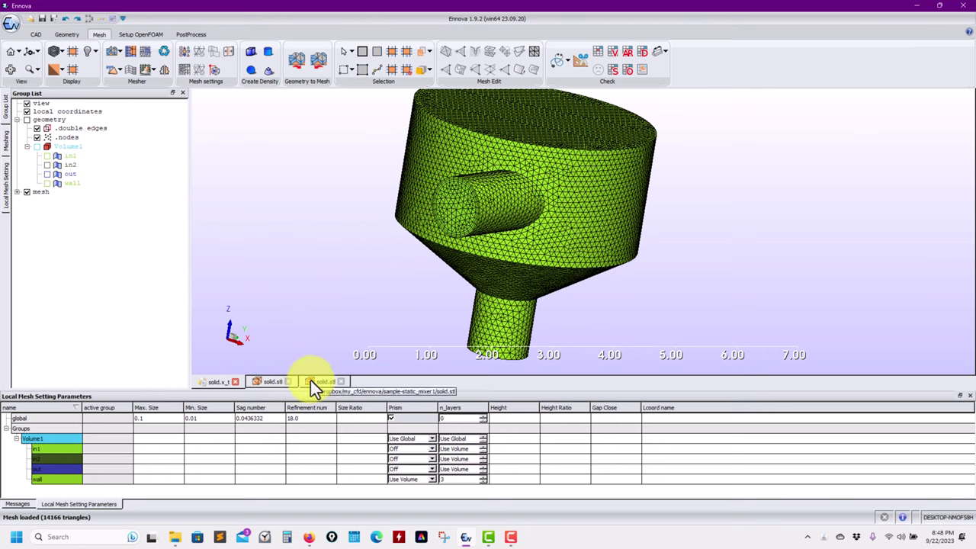
Step: Switch briefly to the OpenFOAM tools, then return to the Mesh ribbon
left_click(147, 40)
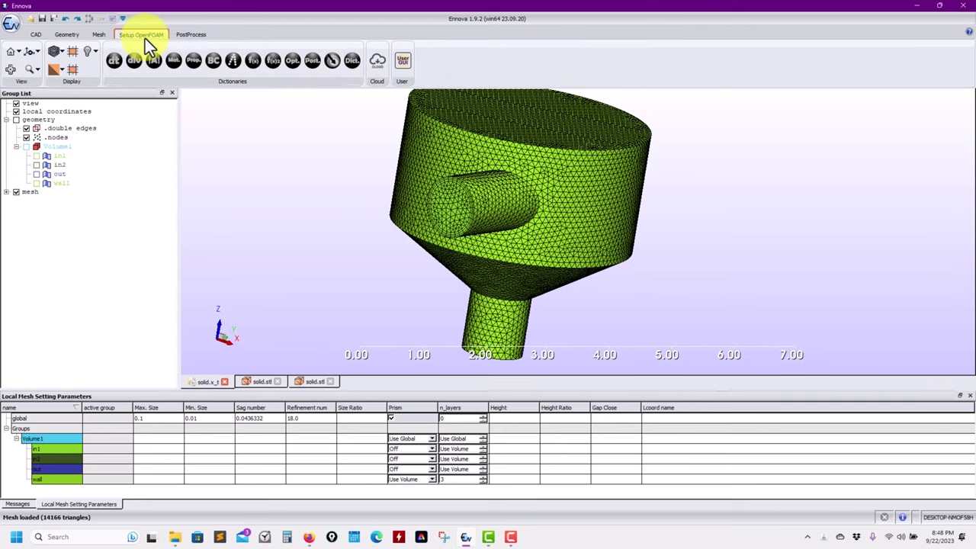
left_click(100, 35)
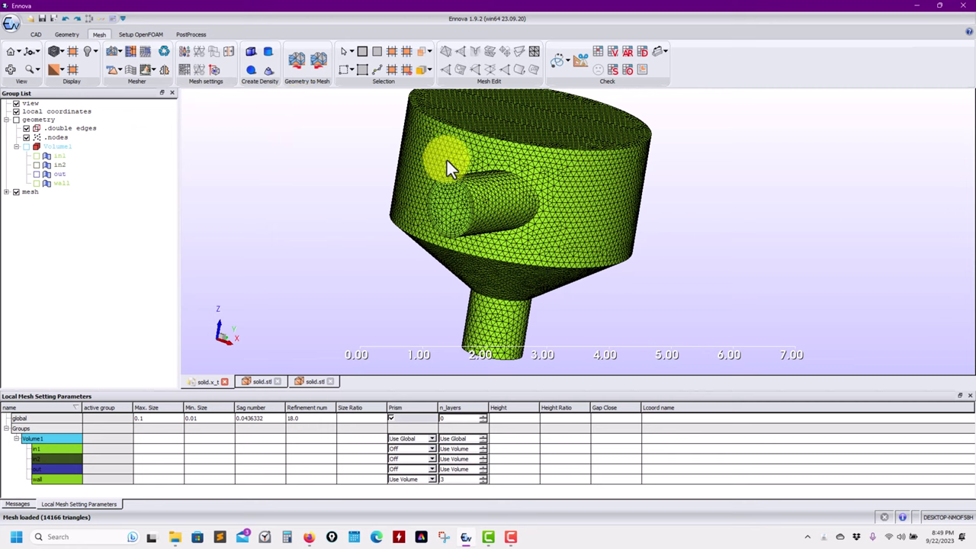
Step: Tilt the mixer and display the Mesh Orthogonality check on the volume mesh
mouse_move(447, 160)
middle_mouse_down()
mouse_move(451, 175)
mouse_move(461, 157)
middle_mouse_up()
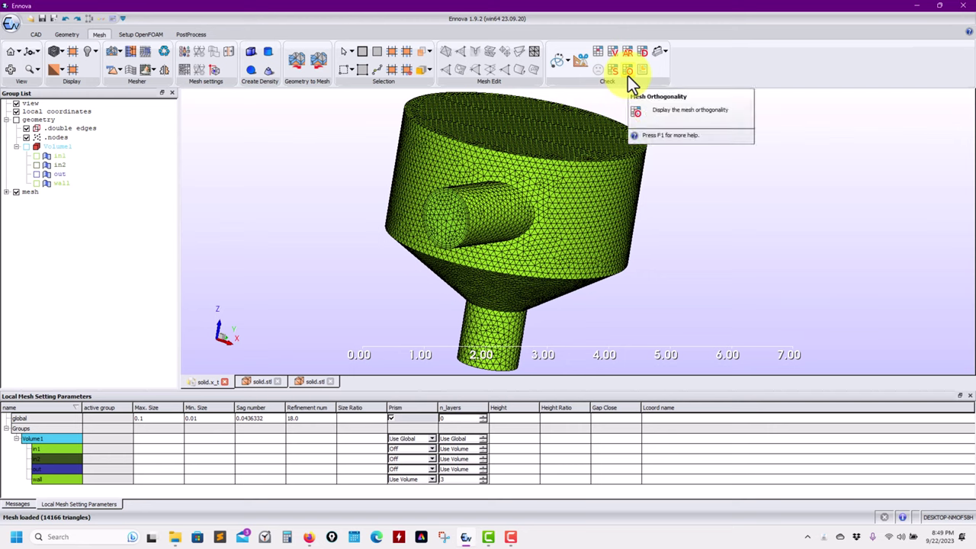
left_click(628, 70)
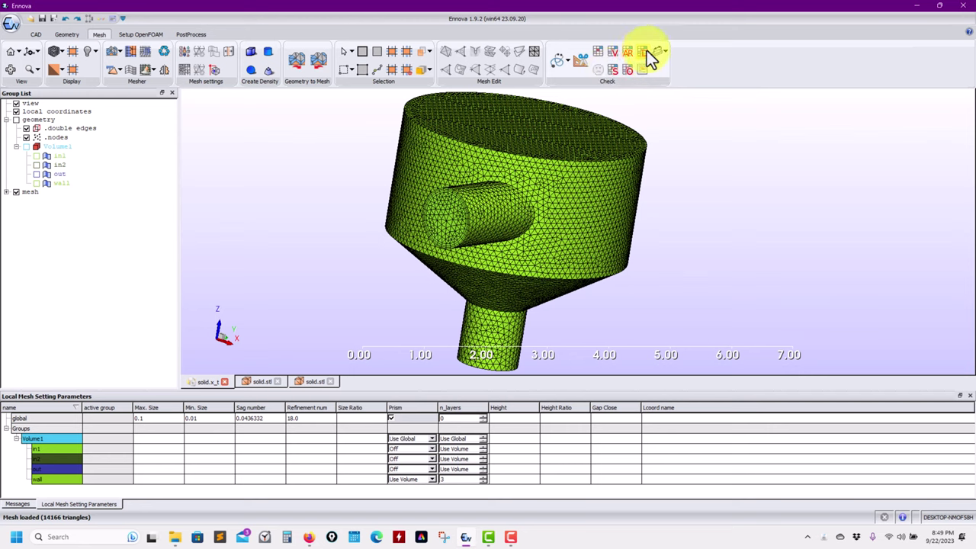